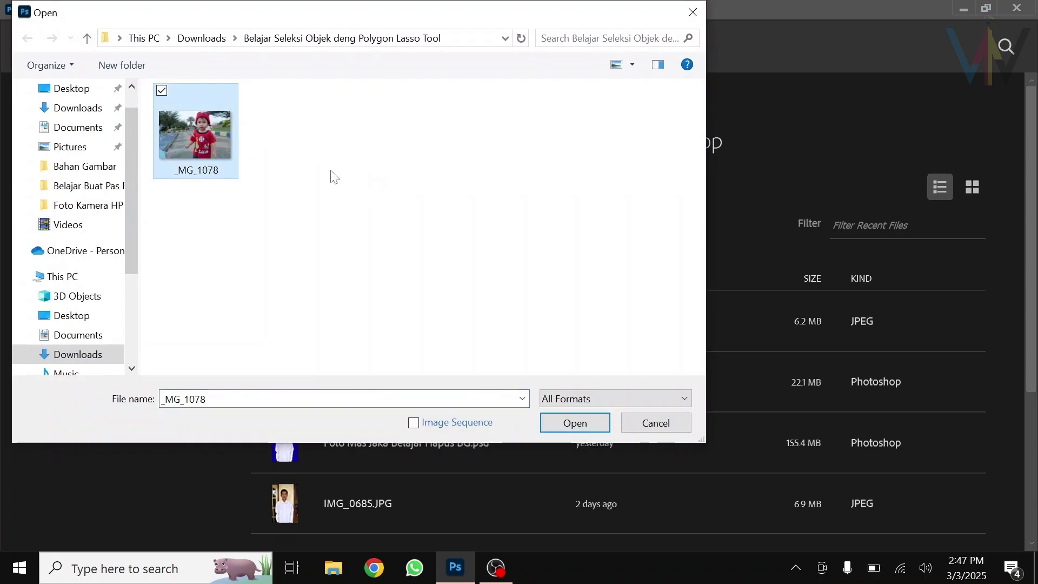
# Step: Open the photo _MG_1078 and duplicate its Background layer
pyautogui.click(579, 426)
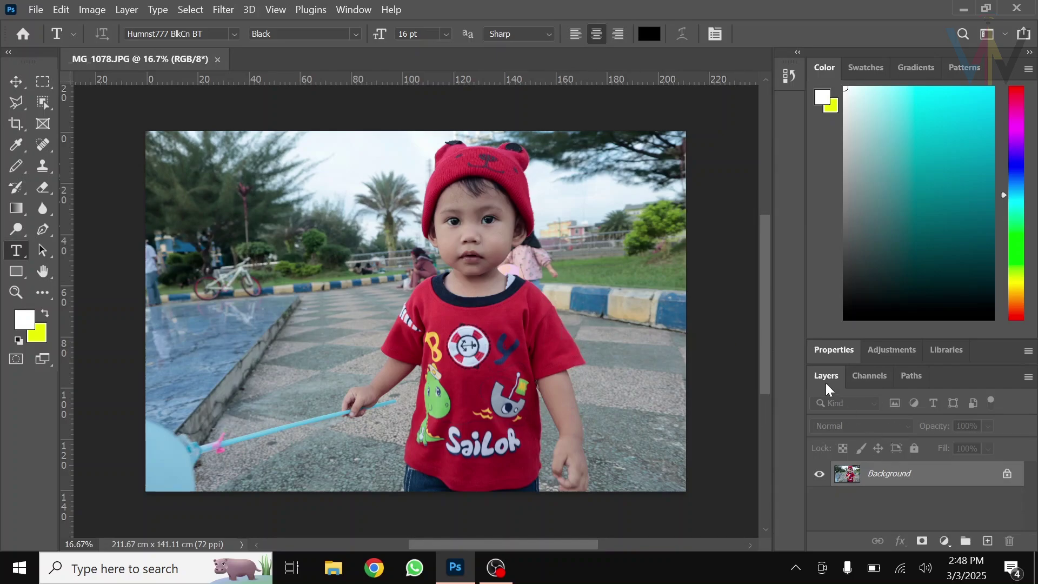
pyautogui.moveTo(828, 364); pyautogui.dragTo(834, 184)
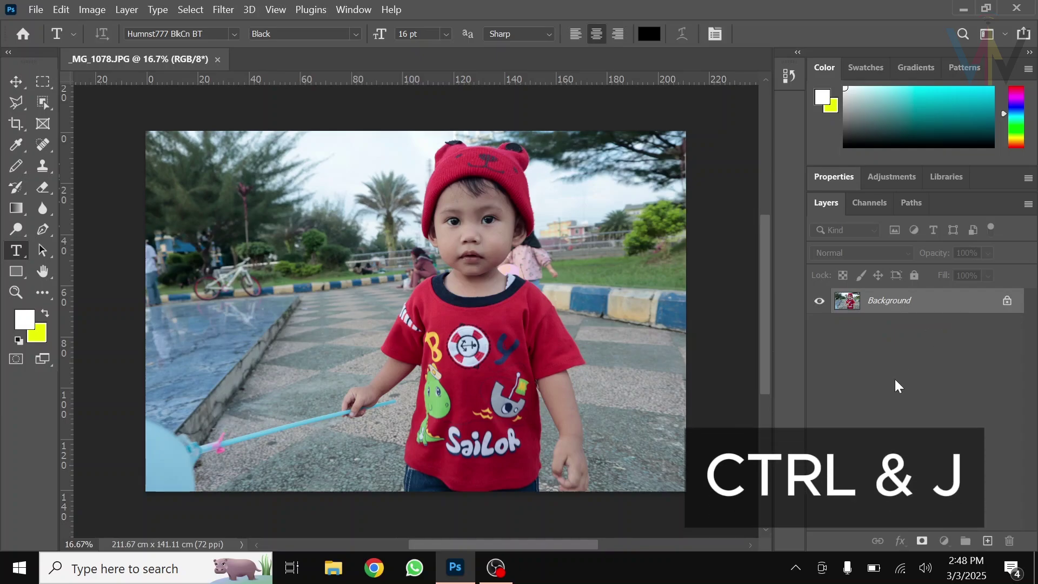
pyautogui.hotkey('ctrl', 'j')
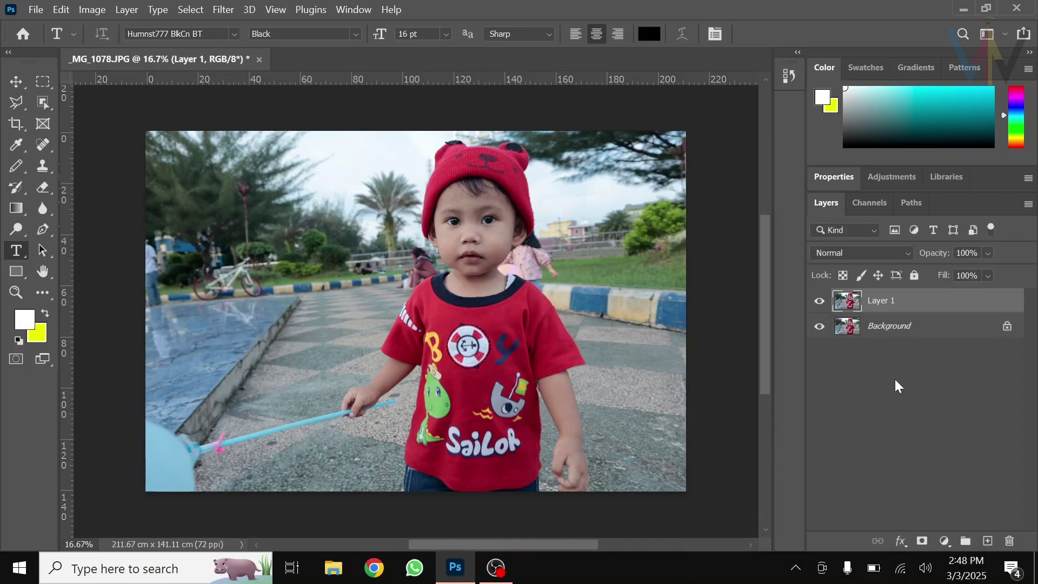
# Step: Fill the Background layer with white (ffffff) as the foreground color
pyautogui.click(880, 326)
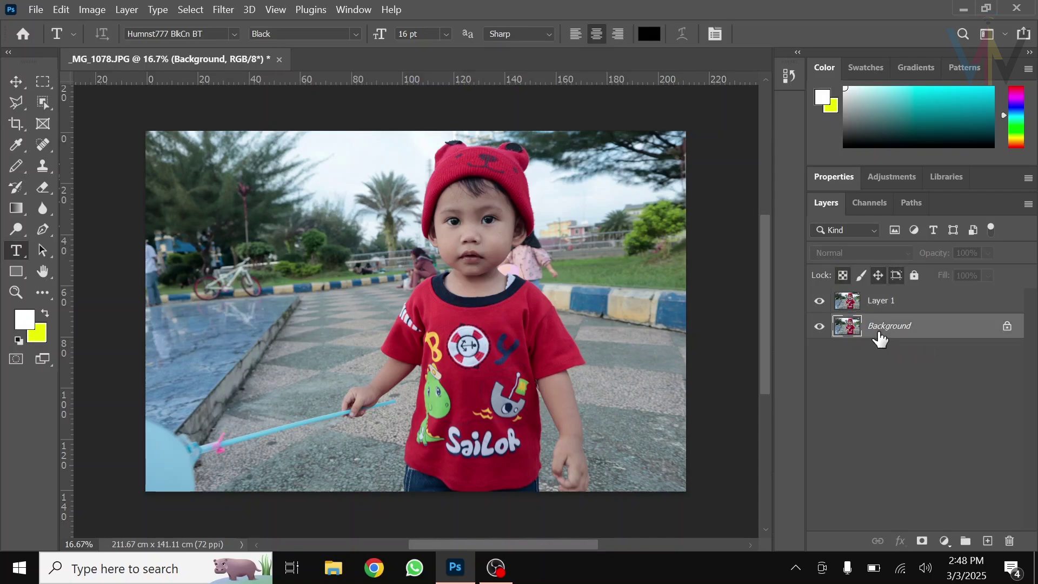
pyautogui.click(22, 324)
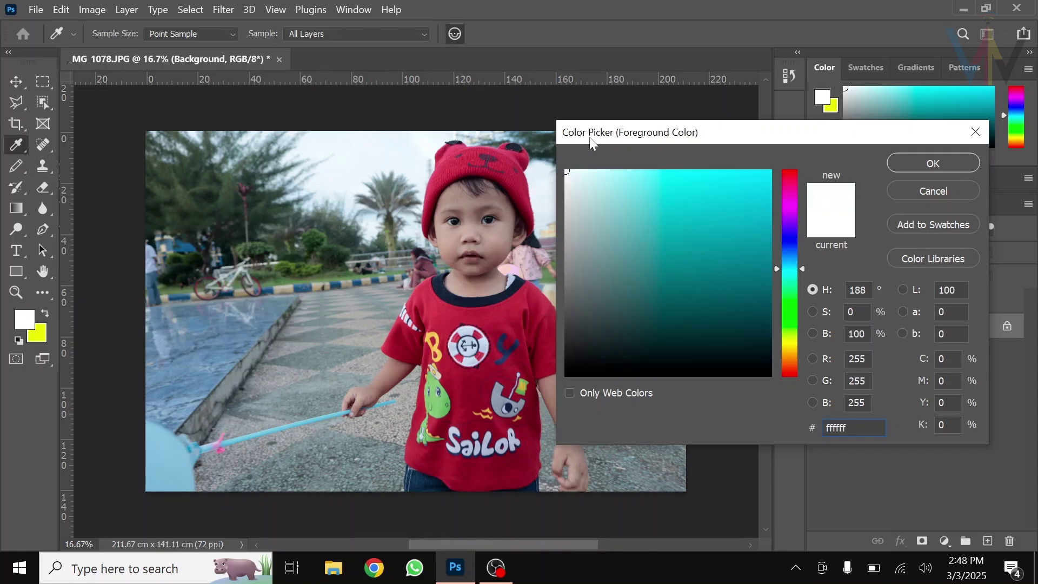
pyautogui.click(937, 164)
pyautogui.press('t')
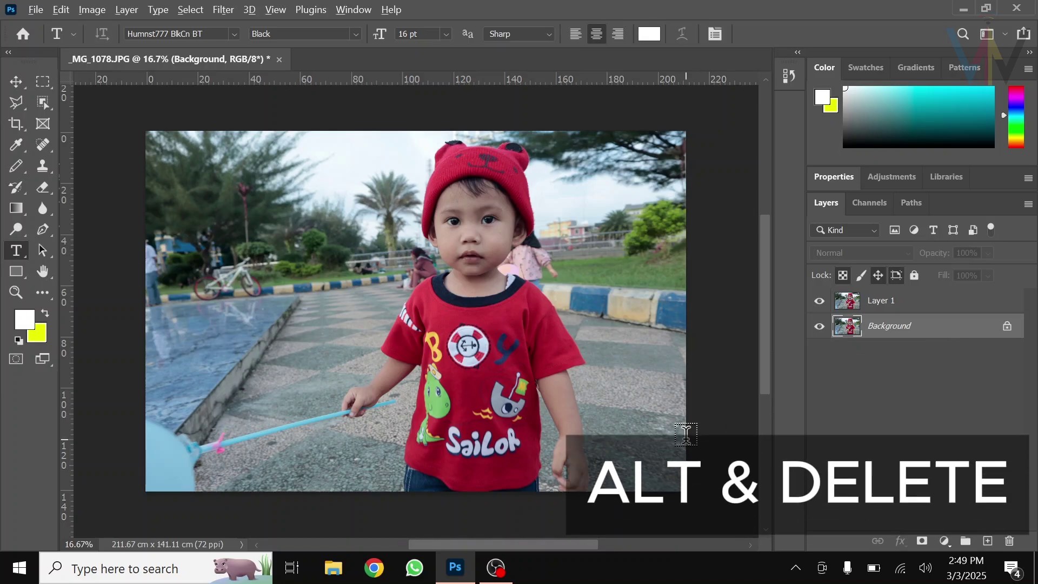
pyautogui.hotkey('alt', 'Delete')
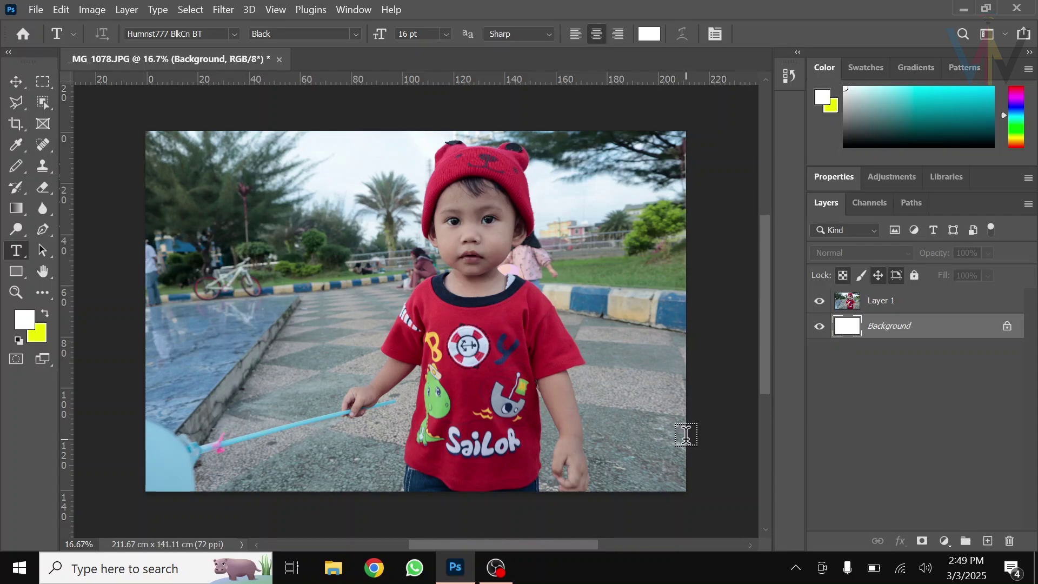
# Step: Make Layer 1 the active layer and choose the Polygonal Lasso Tool
pyautogui.click(922, 307)
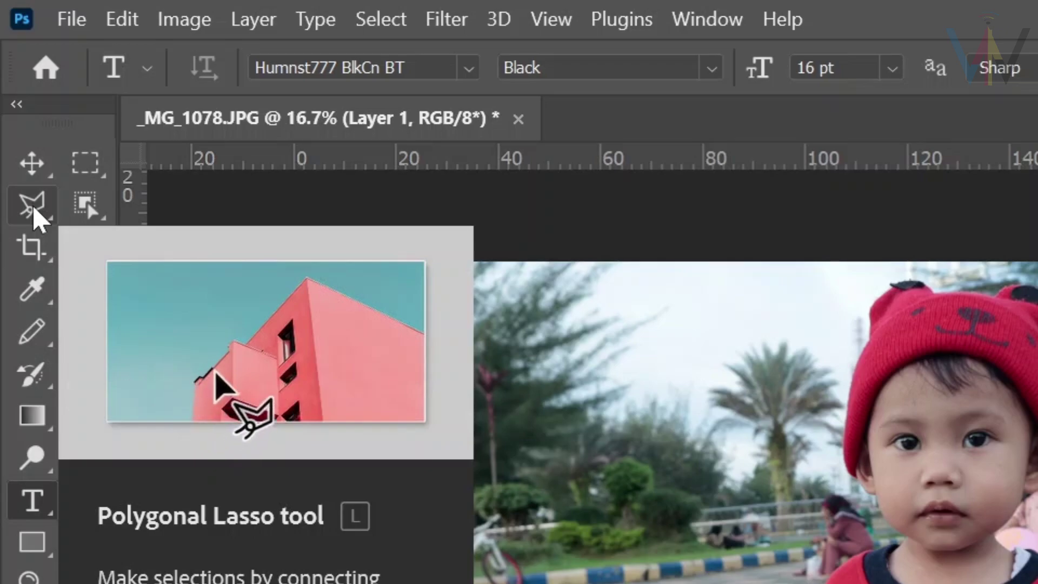
pyautogui.click(34, 212)
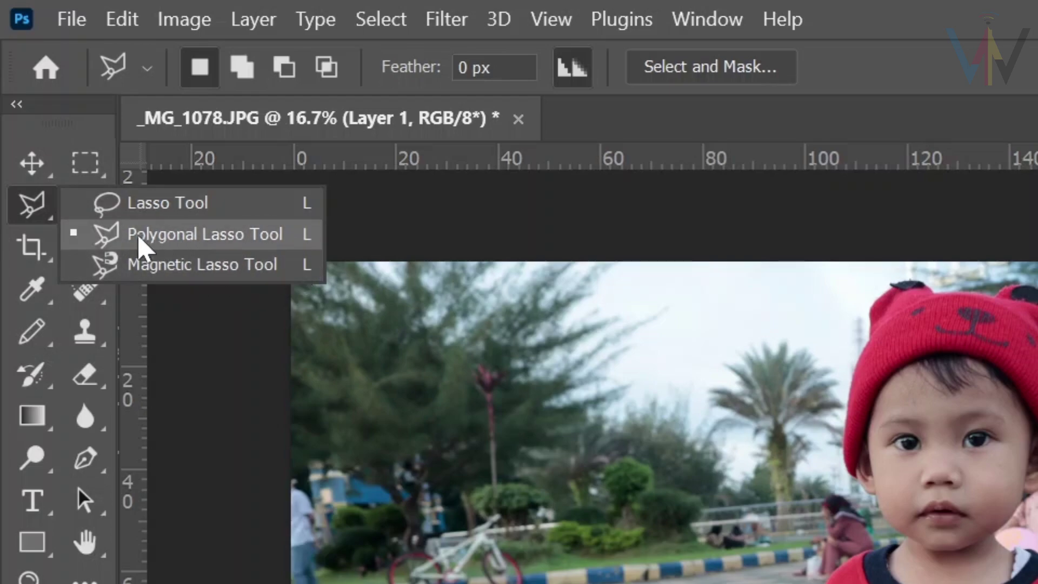
pyautogui.click(187, 238)
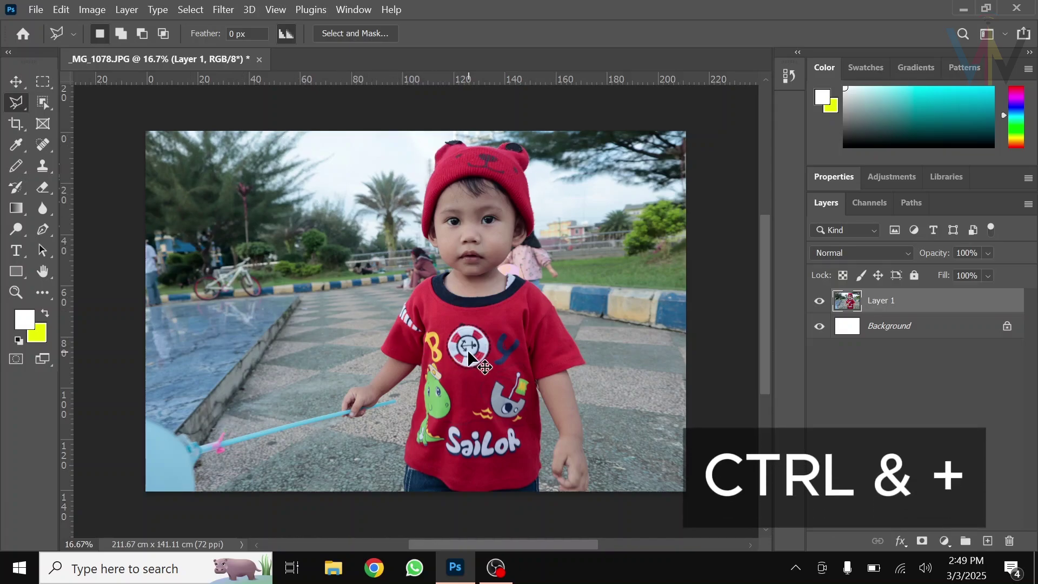
pyautogui.hotkey('ctrl', '+')
pyautogui.hotkey('ctrl', '+')
pyautogui.hotkey('ctrl', '+')
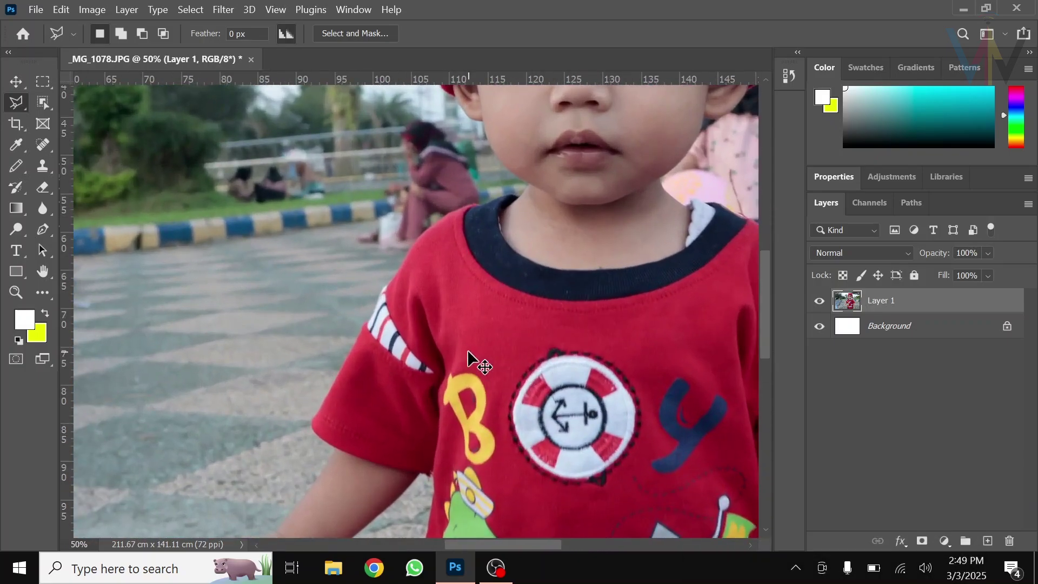
pyautogui.hotkey('ctrl', '+')
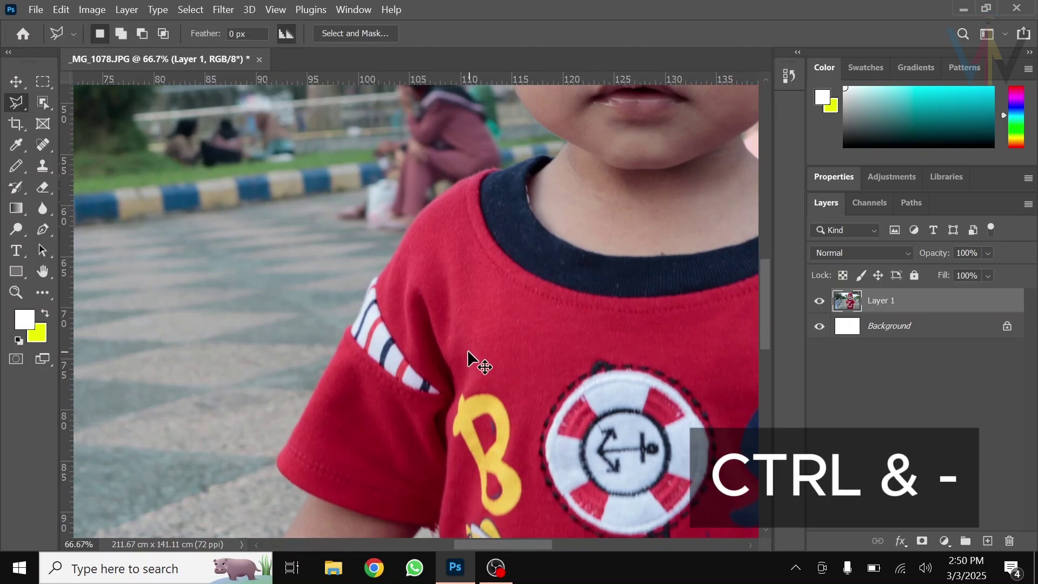
pyautogui.hotkey('ctrl', '-')
pyautogui.hotkey('ctrl', '-')
pyautogui.hotkey('ctrl', '-')
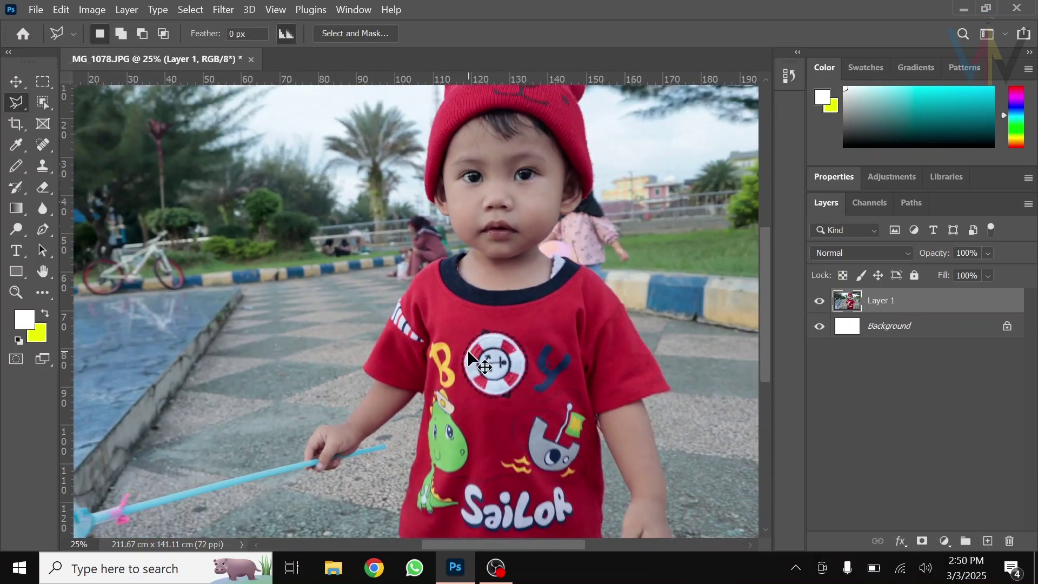
pyautogui.hotkey('ctrl', '+')
pyautogui.hotkey('ctrl', '+')
pyautogui.hotkey('ctrl', '+')
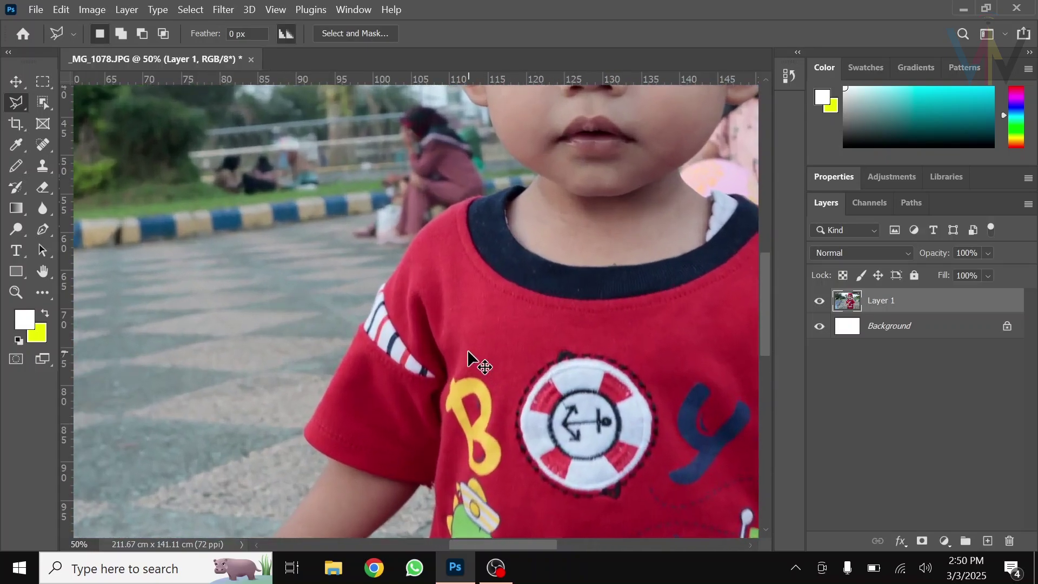
pyautogui.hotkey('ctrl', '+')
pyautogui.hotkey('ctrl', '+')
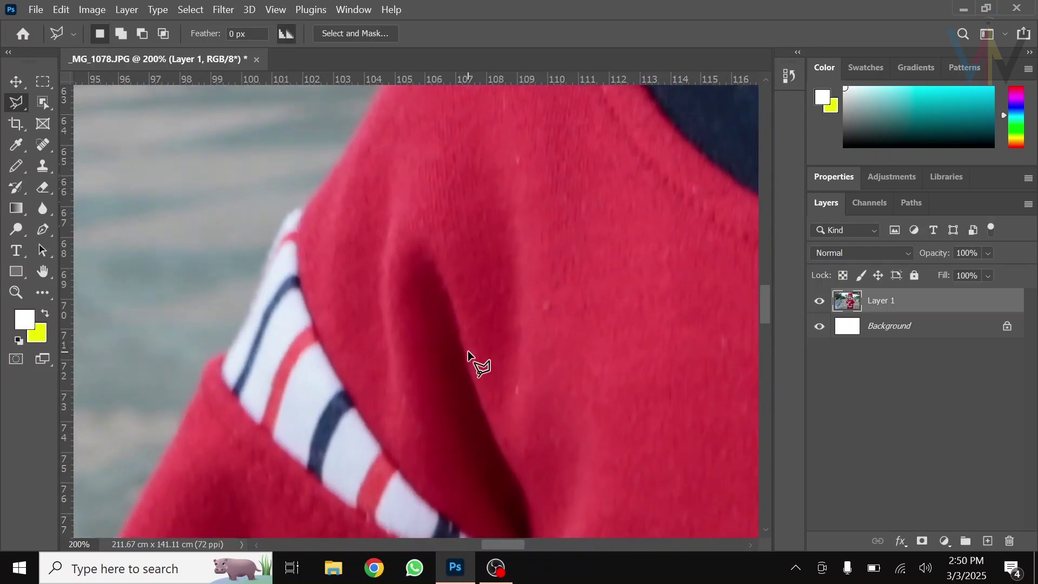
pyautogui.hotkey('ctrl', '-')
pyautogui.hotkey('ctrl', '-')
pyautogui.hotkey('ctrl', '-')
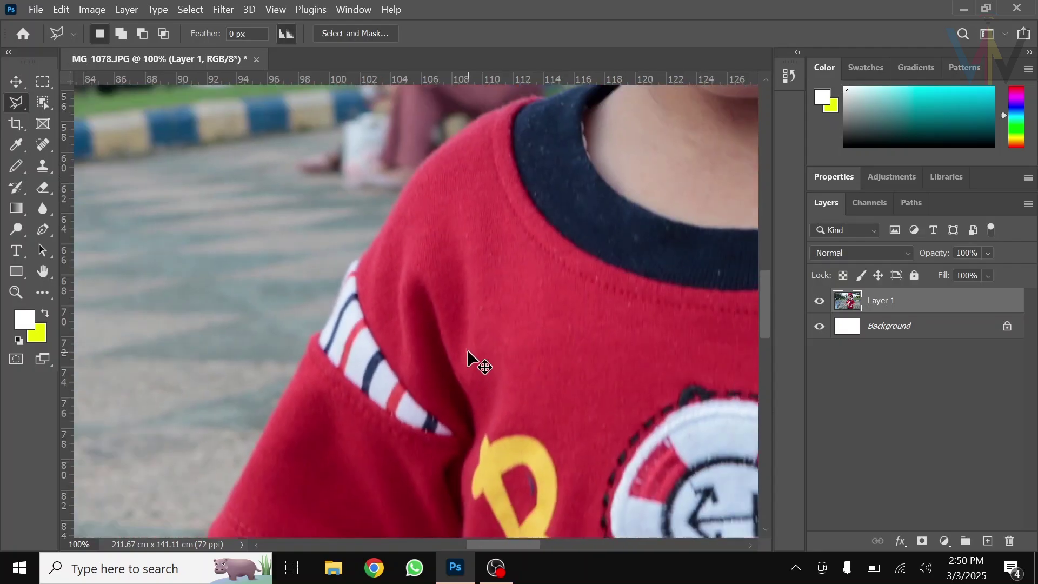
pyautogui.hotkey('ctrl', '-')
pyautogui.hotkey('ctrl', '-')
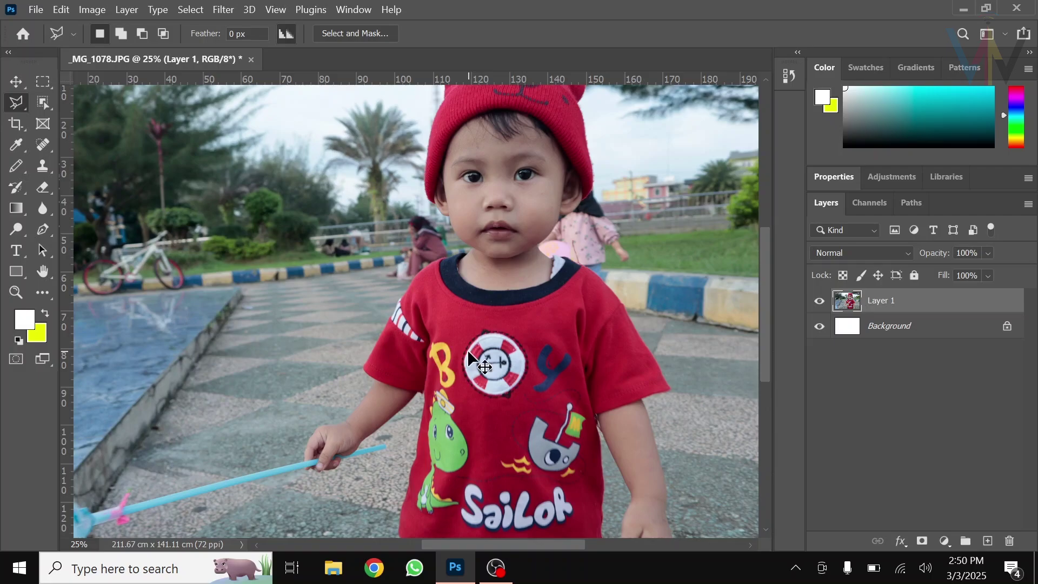
# Step: Start a polygonal lasso outline on the red shirt's shoulder at the image's left side and trace its edge to the navy collar
pyautogui.hotkey('ctrl', '+')
pyautogui.hotkey('ctrl', '+')
pyautogui.hotkey('ctrl', '+')
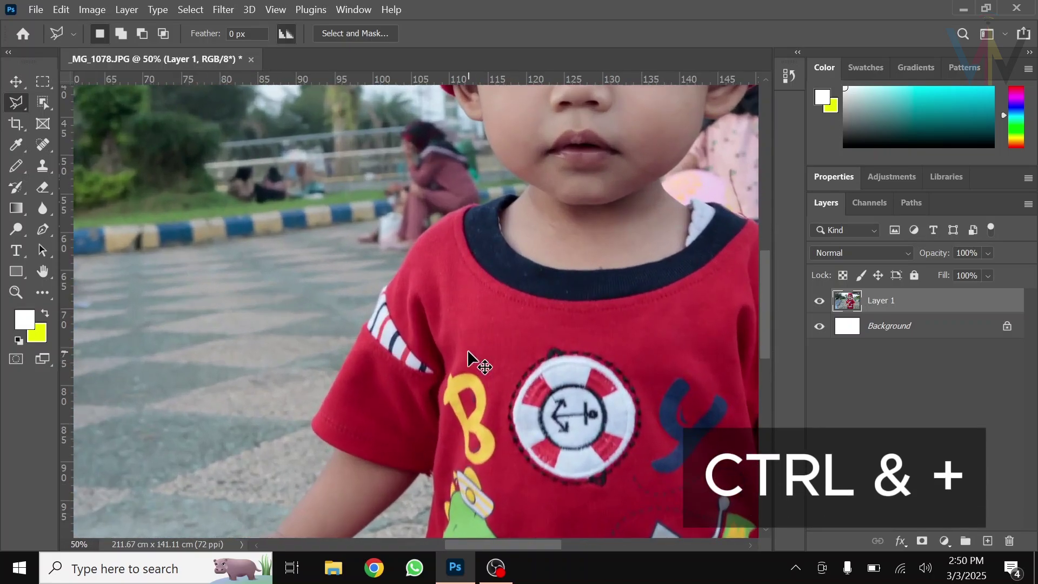
pyautogui.hotkey('ctrl', '+')
pyautogui.hotkey('ctrl', '+')
pyautogui.hotkey('ctrl', '+')
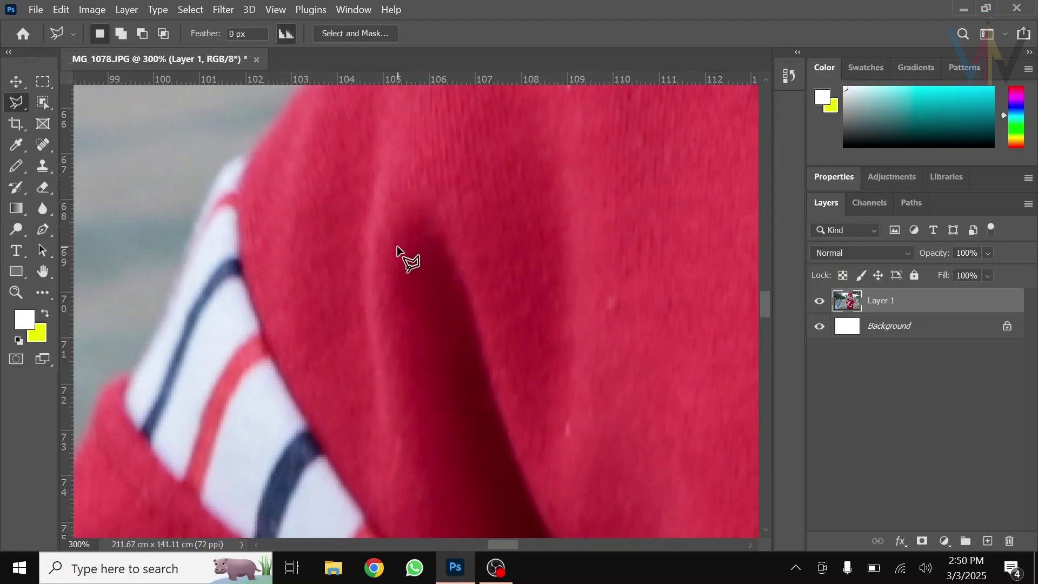
pyautogui.press('space')
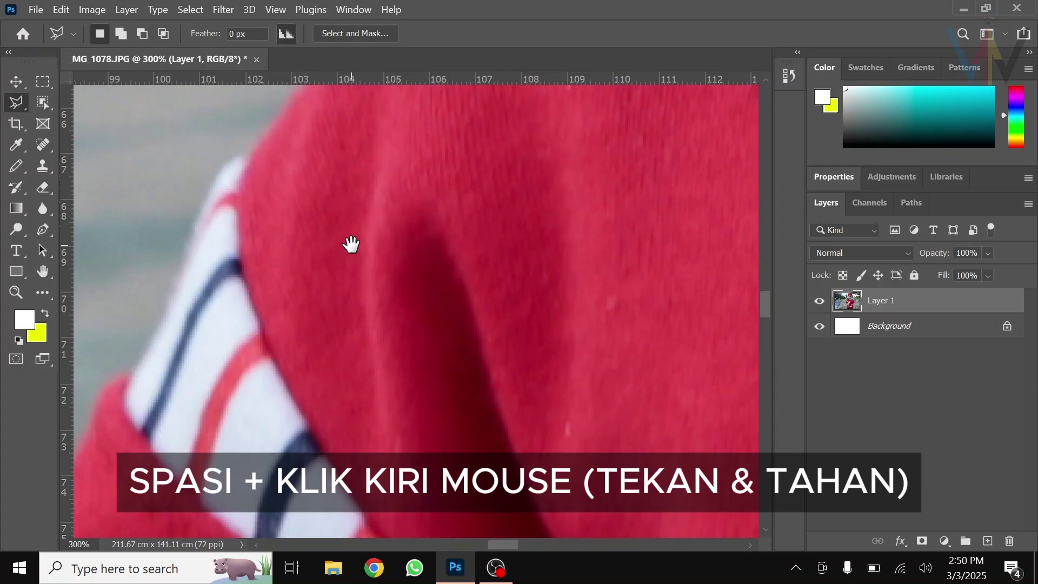
pyautogui.moveTo(394, 213); pyautogui.dragTo(290, 371)
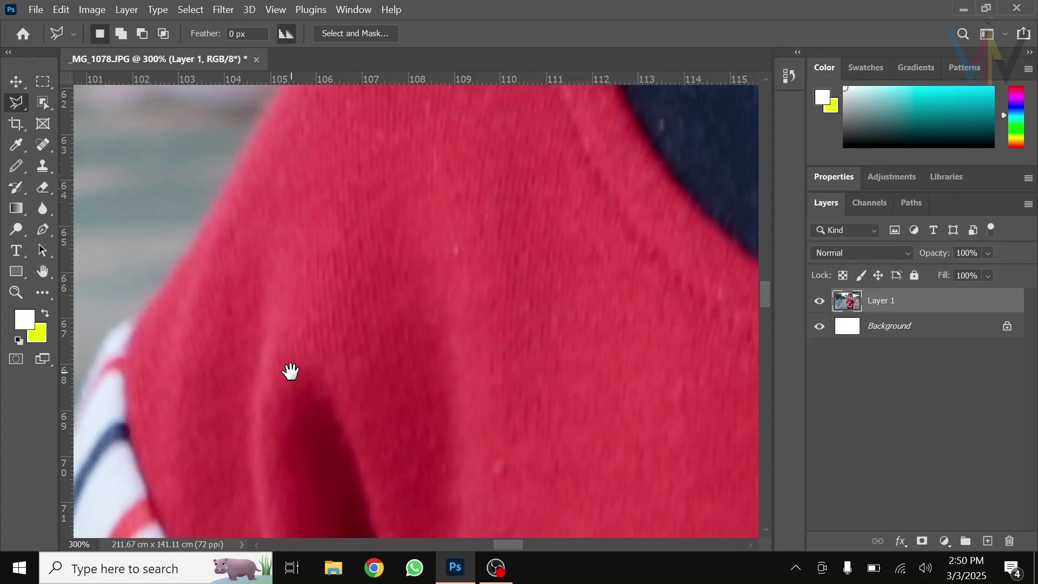
pyautogui.moveTo(291, 371); pyautogui.dragTo(440, 271)
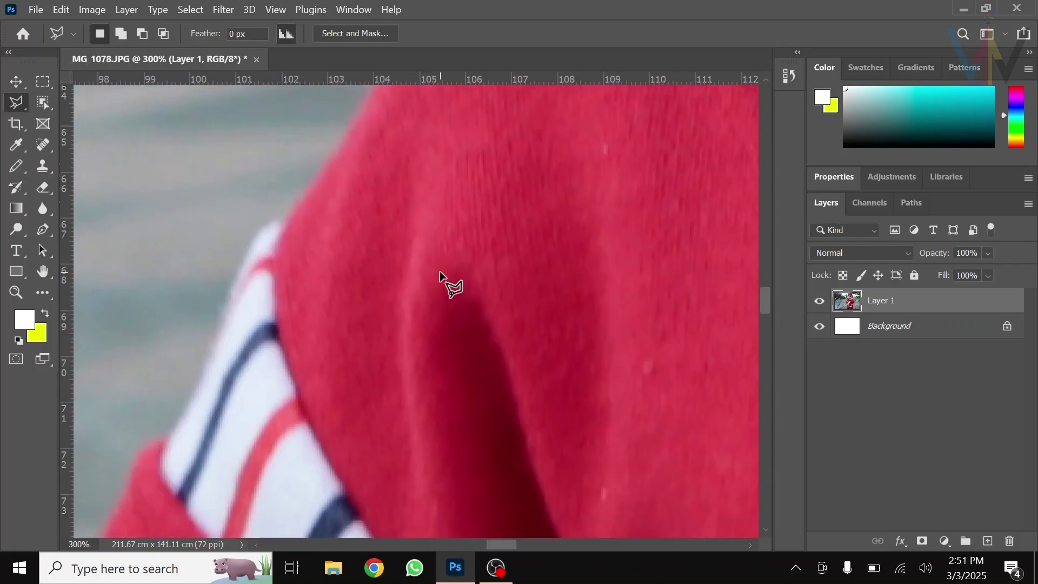
pyautogui.moveTo(766, 303); pyautogui.dragTo(768, 325)
pyautogui.moveTo(767, 289); pyautogui.dragTo(767, 287)
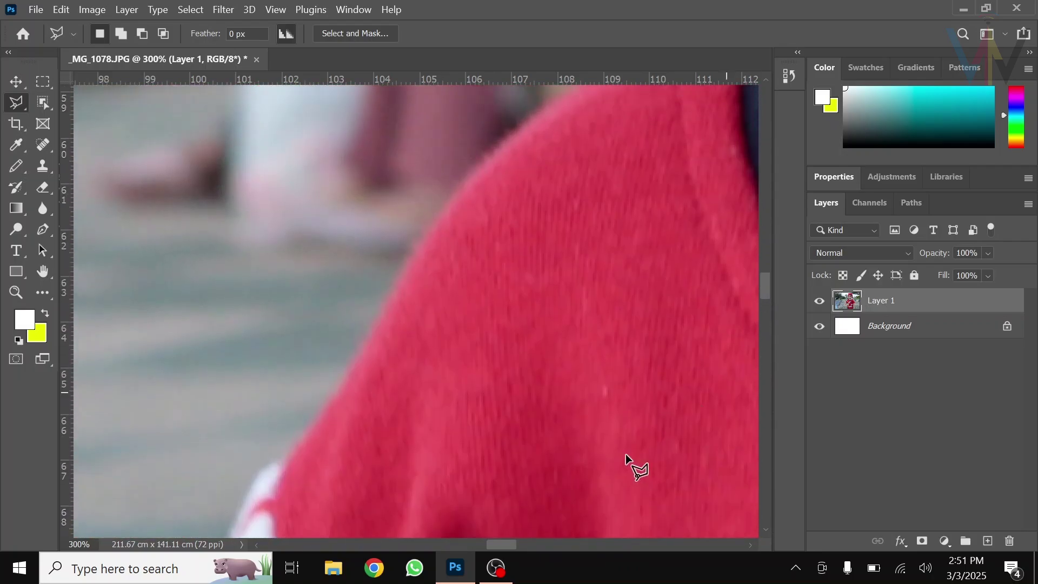
pyautogui.moveTo(498, 544)
pyautogui.mouseDown()
pyautogui.moveTo(481, 543)
pyautogui.moveTo(514, 543)
pyautogui.moveTo(503, 541)
pyautogui.mouseUp()
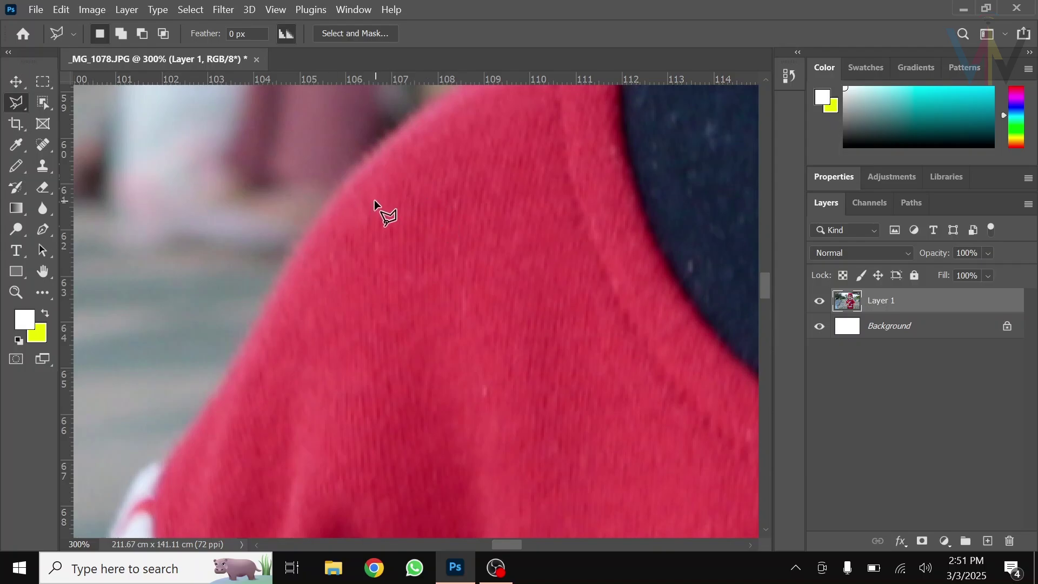
pyautogui.moveTo(375, 200); pyautogui.dragTo(255, 382)
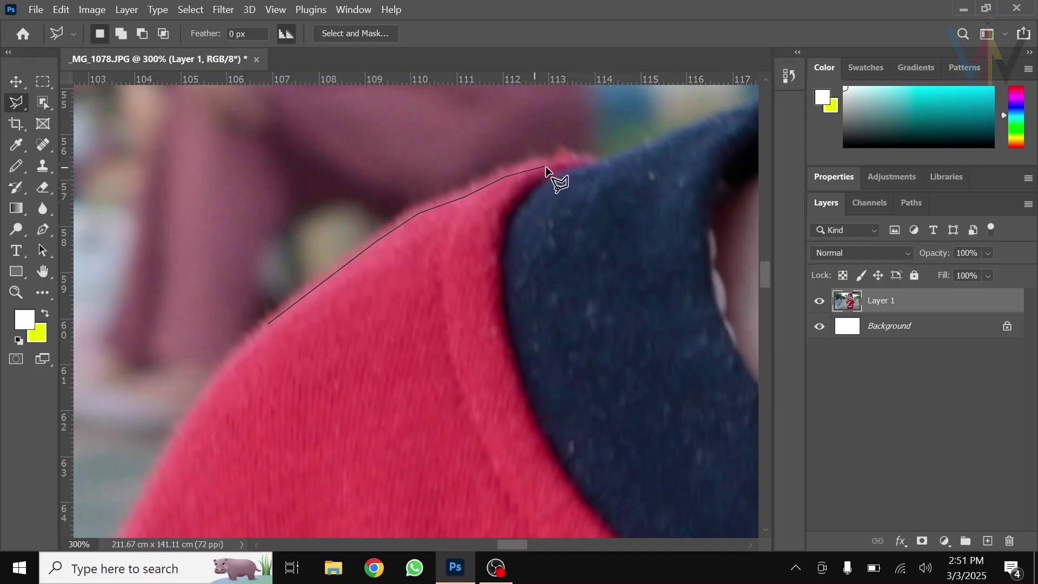
pyautogui.click(604, 160)
# Step: Continue the lasso outline along the top edge of the navy collar to the child's neck
pyautogui.moveTo(654, 148)
pyautogui.mouseDown()
pyautogui.moveTo(296, 287)
pyautogui.moveTo(310, 281)
pyautogui.mouseUp()
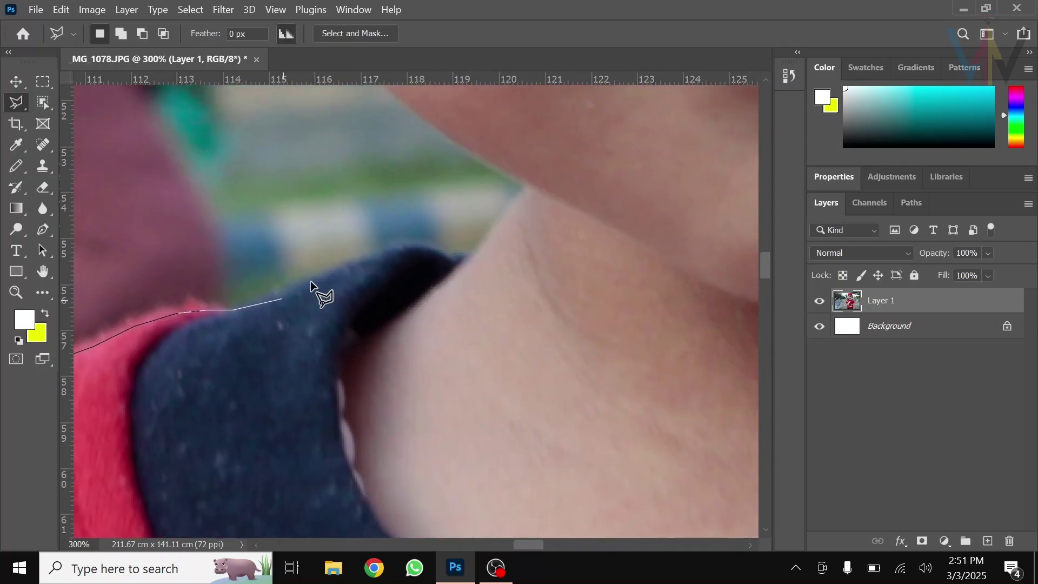
pyautogui.click(354, 260)
pyautogui.click(398, 247)
pyautogui.click(471, 258)
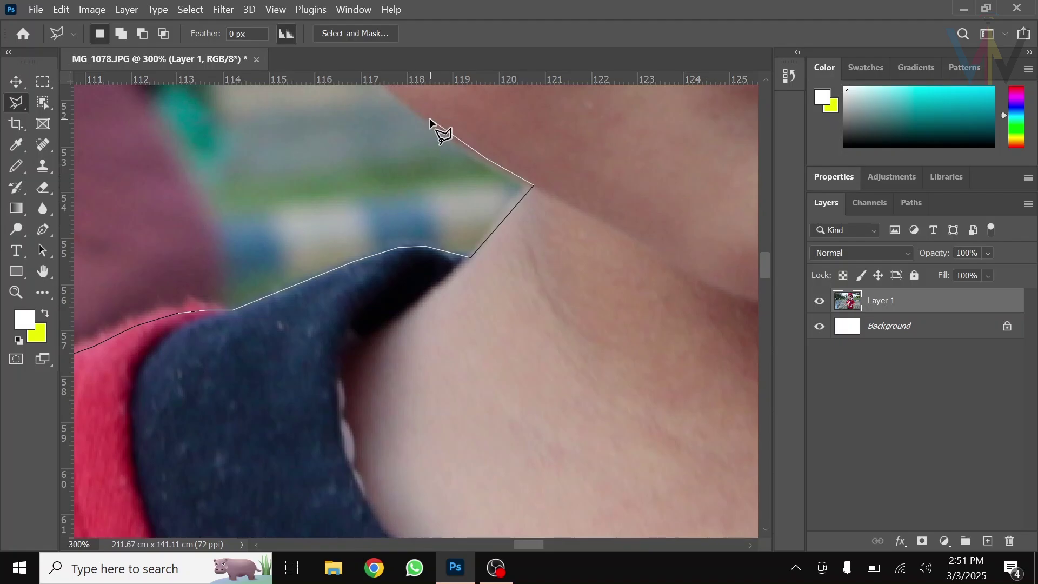
# Step: Continue the lasso outline along the child's jaw and cheek and around the earlobe to the red hat
pyautogui.moveTo(429, 146)
pyautogui.mouseDown()
pyautogui.moveTo(505, 394)
pyautogui.moveTo(498, 402)
pyautogui.mouseUp()
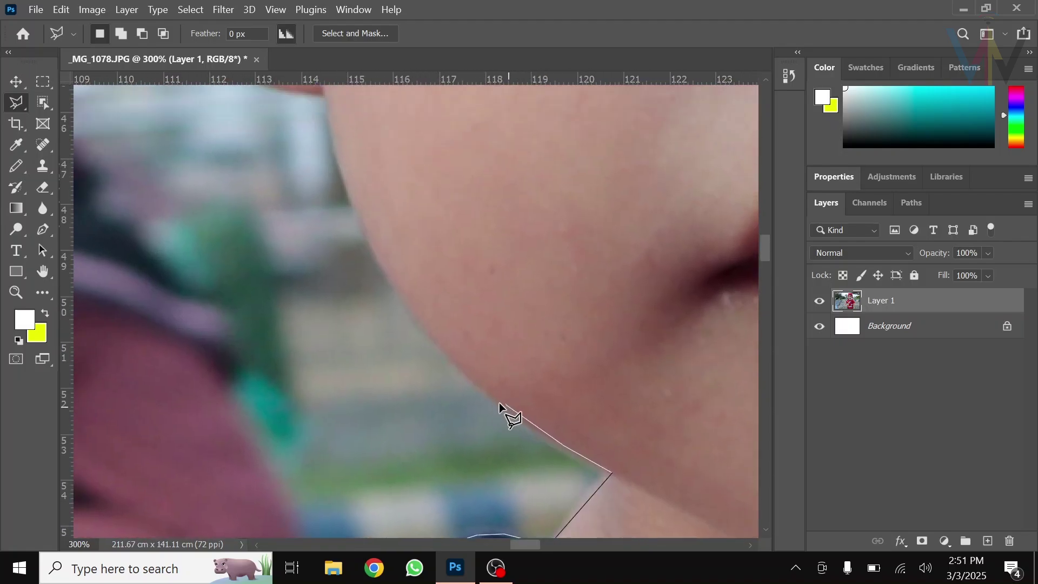
pyautogui.click(461, 368)
pyautogui.click(378, 260)
pyautogui.moveTo(368, 203); pyautogui.dragTo(447, 421)
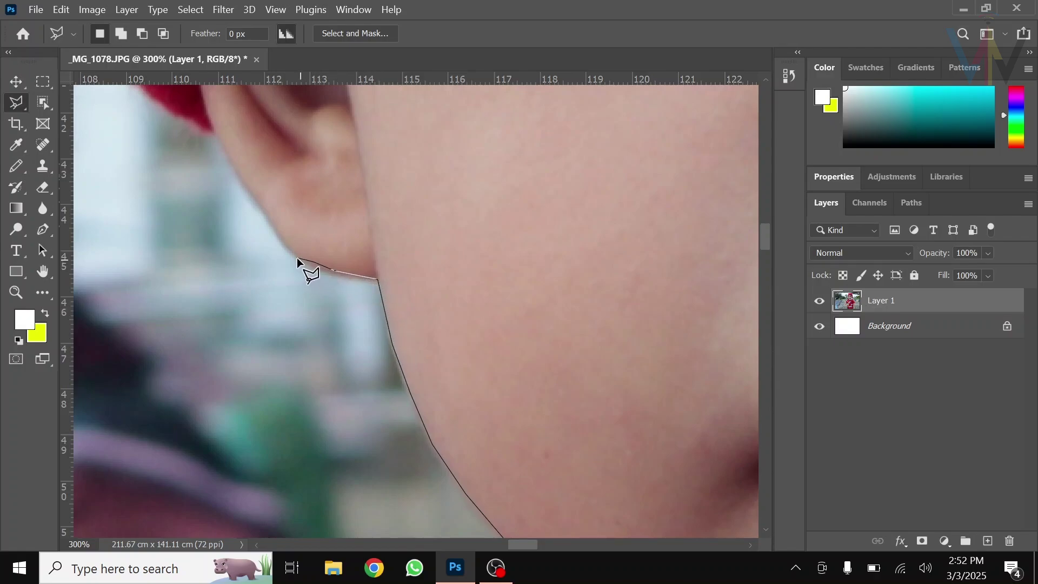
pyautogui.click(312, 261)
pyautogui.moveTo(313, 220); pyautogui.dragTo(327, 361)
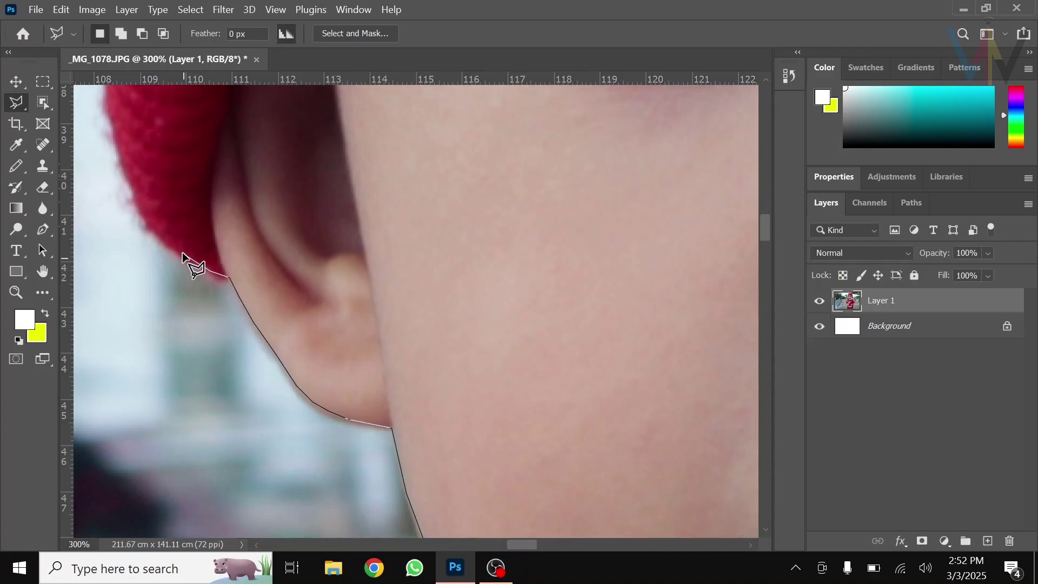
# Step: Continue the lasso outline up the outer edge of the red hat from the earlobe on the image's left side
pyautogui.moveTo(184, 233); pyautogui.dragTo(283, 360)
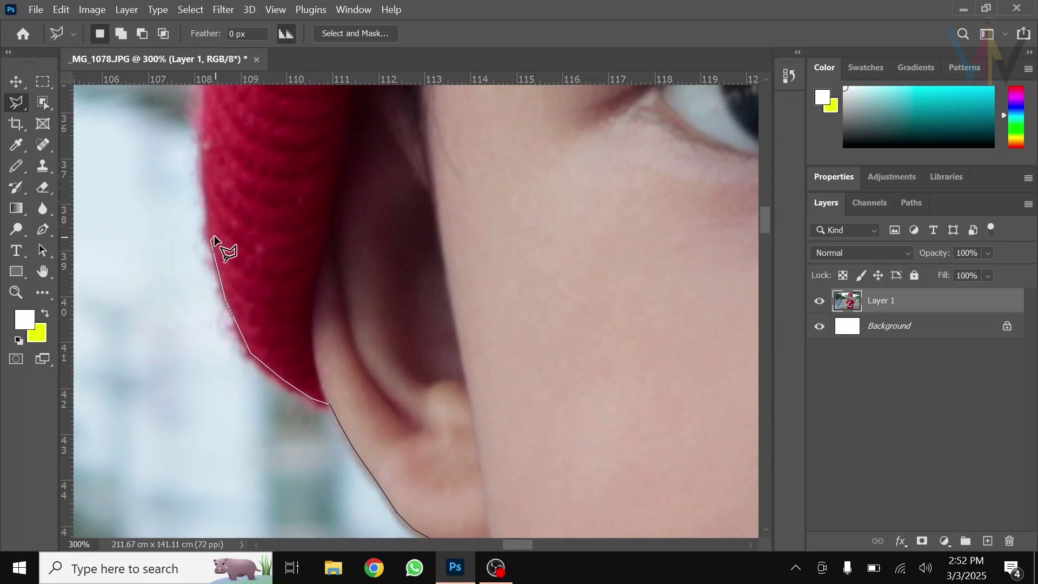
pyautogui.click(203, 156)
pyautogui.moveTo(201, 119)
pyautogui.mouseDown()
pyautogui.moveTo(174, 294)
pyautogui.moveTo(155, 335)
pyautogui.moveTo(132, 354)
pyautogui.mouseUp()
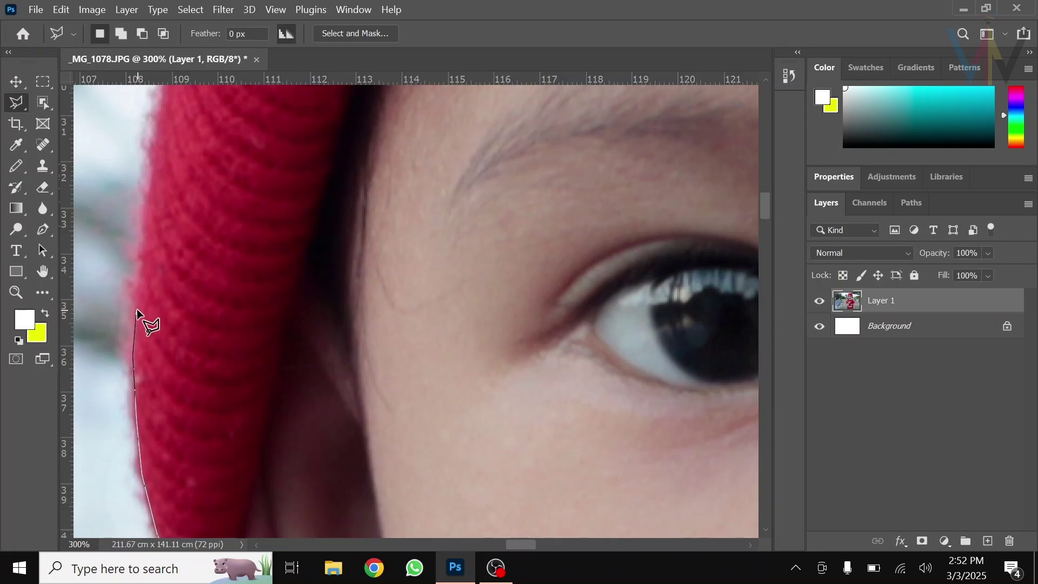
pyautogui.click(137, 296)
pyautogui.moveTo(161, 106); pyautogui.dragTo(178, 322)
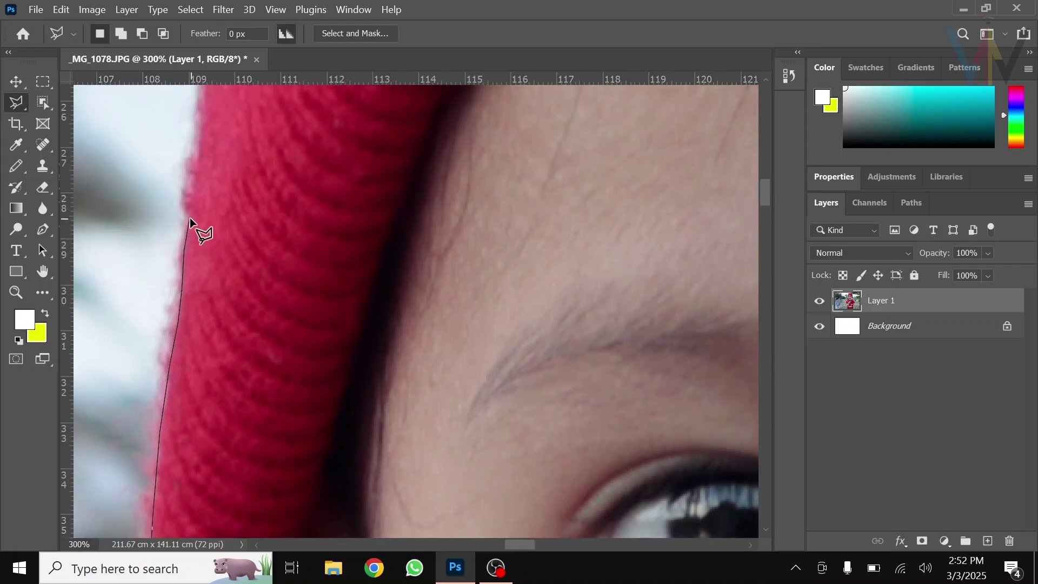
pyautogui.scroll(1, 190, 217)
pyautogui.scroll(5, 190, 218)
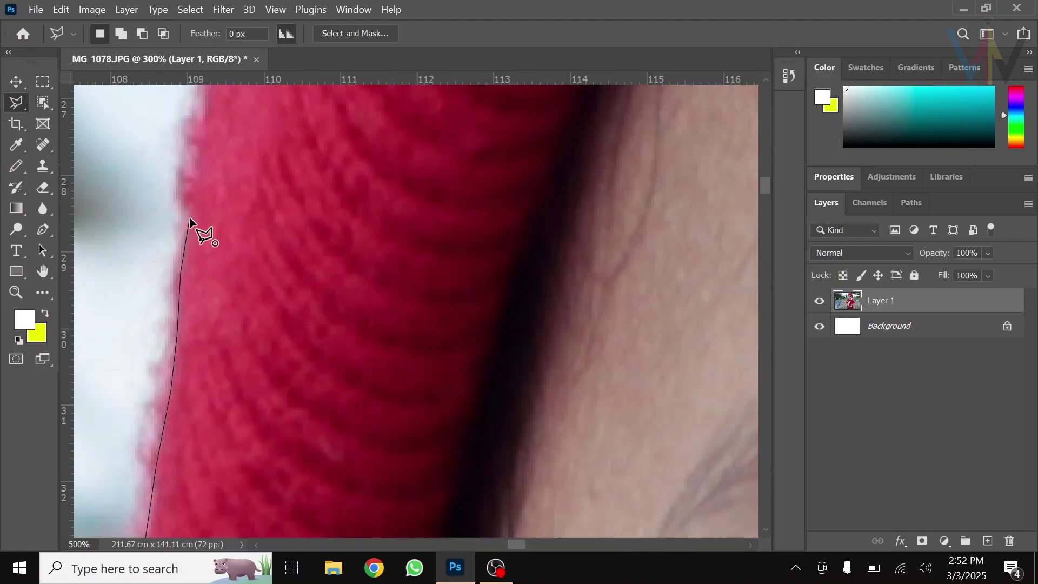
pyautogui.scroll(-2, 190, 217)
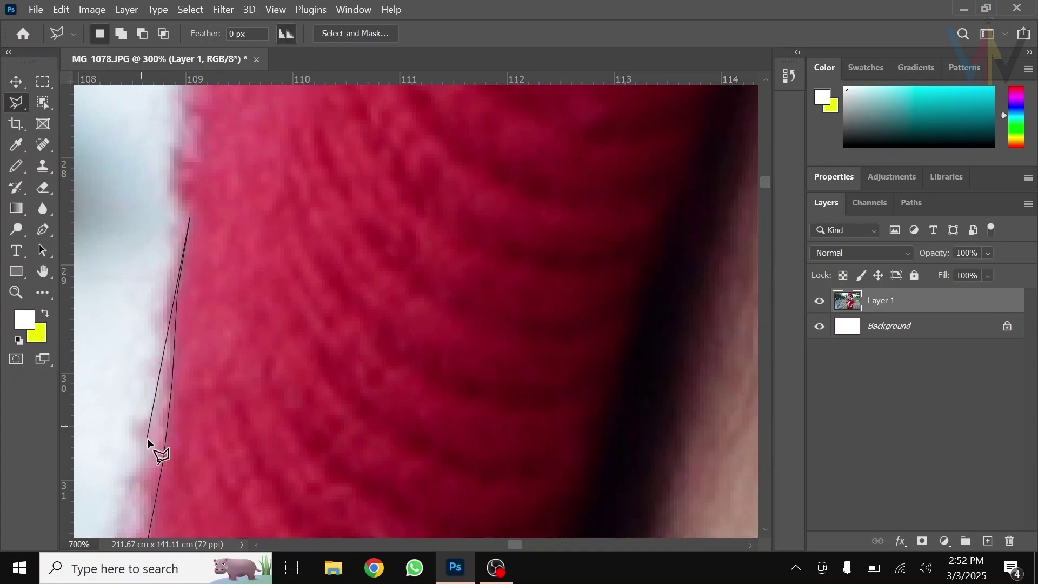
pyautogui.click(179, 178)
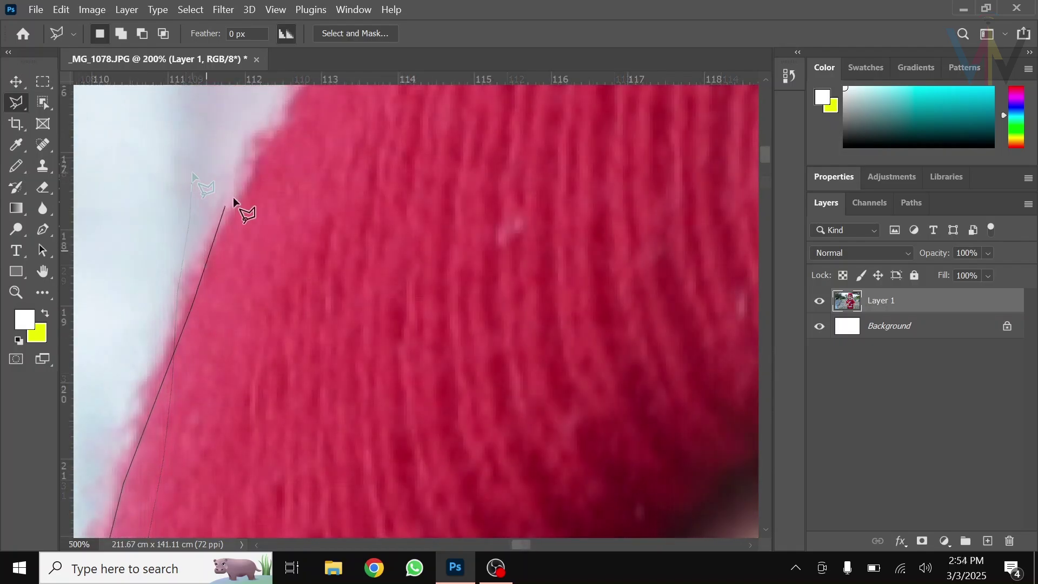
# Step: Extend the lasso outline along the hat's upper edge to the base of the bear ear on the image's left
pyautogui.moveTo(230, 203); pyautogui.dragTo(160, 528)
pyautogui.click(195, 449)
pyautogui.click(237, 375)
pyautogui.click(276, 316)
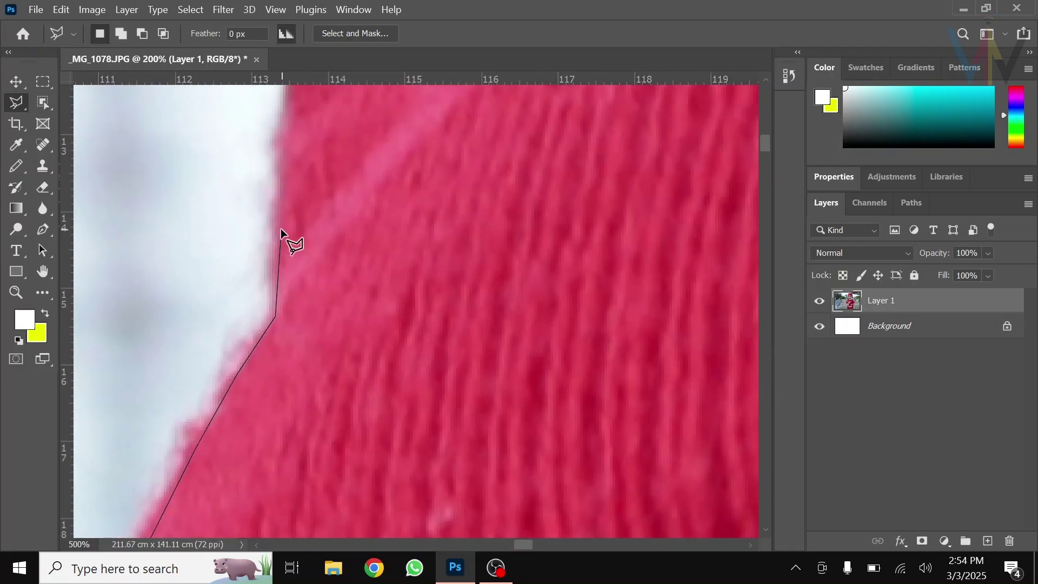
# Step: Trace the outer curve of the hat's bear ear on the image's left up to its dark patch
pyautogui.click(281, 228)
pyautogui.moveTo(281, 228); pyautogui.dragTo(284, 460)
pyautogui.click(288, 324)
pyautogui.click(275, 229)
pyautogui.moveTo(280, 186); pyautogui.dragTo(274, 429)
pyautogui.click(330, 255)
pyautogui.click(387, 189)
pyautogui.moveTo(388, 189); pyautogui.dragTo(193, 449)
pyautogui.click(300, 352)
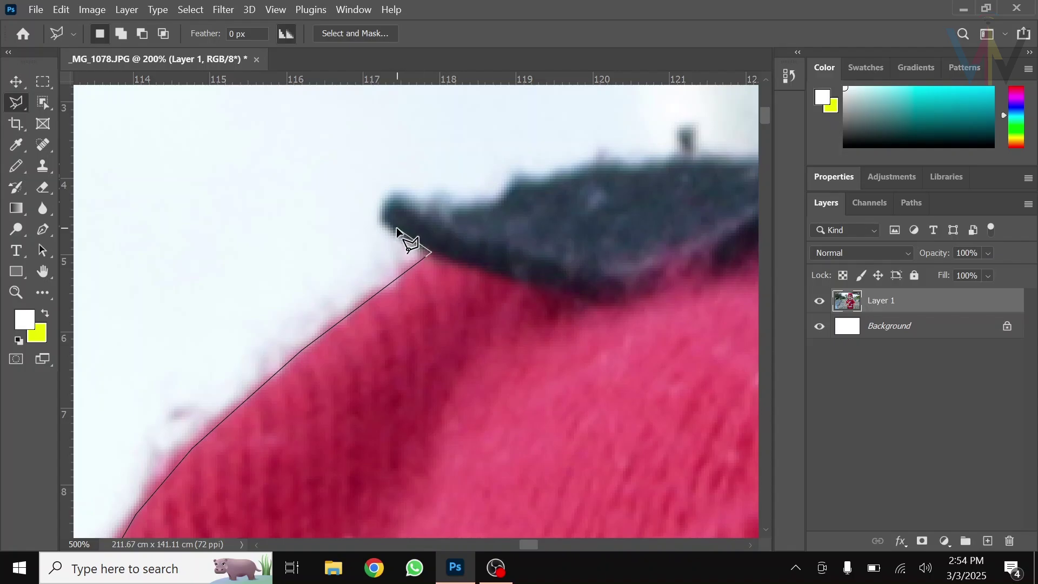
# Step: Examine the lasso outline around the hat at a wider view, returning to close range at the dark ear patch
pyautogui.hotkey('ctrl', '-')
pyautogui.hotkey('ctrl', '-')
pyautogui.hotkey('ctrl', '-')
pyautogui.hotkey('ctrl', '-')
pyautogui.hotkey('ctrl', '-')
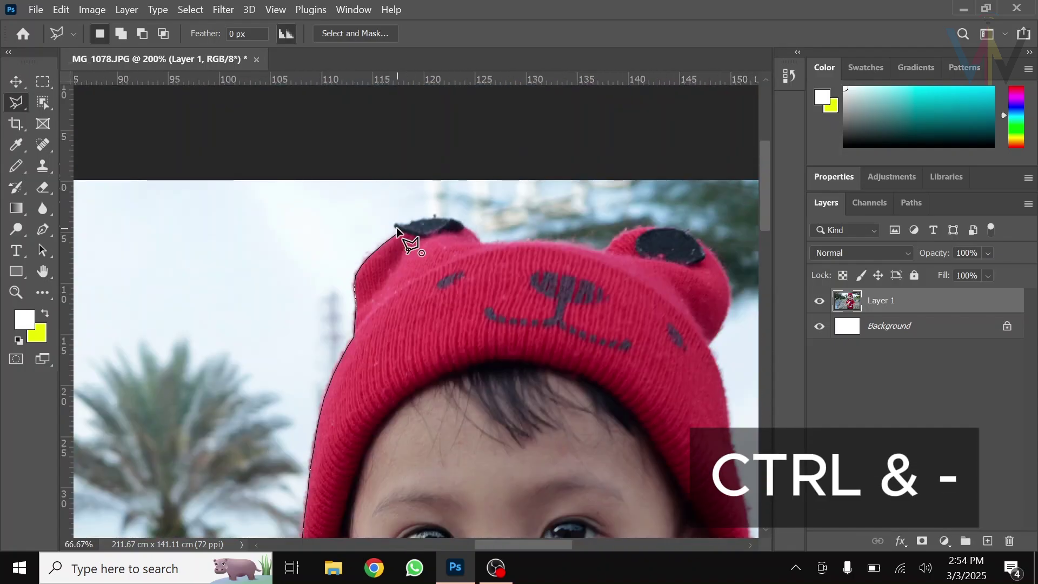
pyautogui.hotkey('ctrl', '+')
pyautogui.hotkey('ctrl', '+')
pyautogui.hotkey('ctrl', '+')
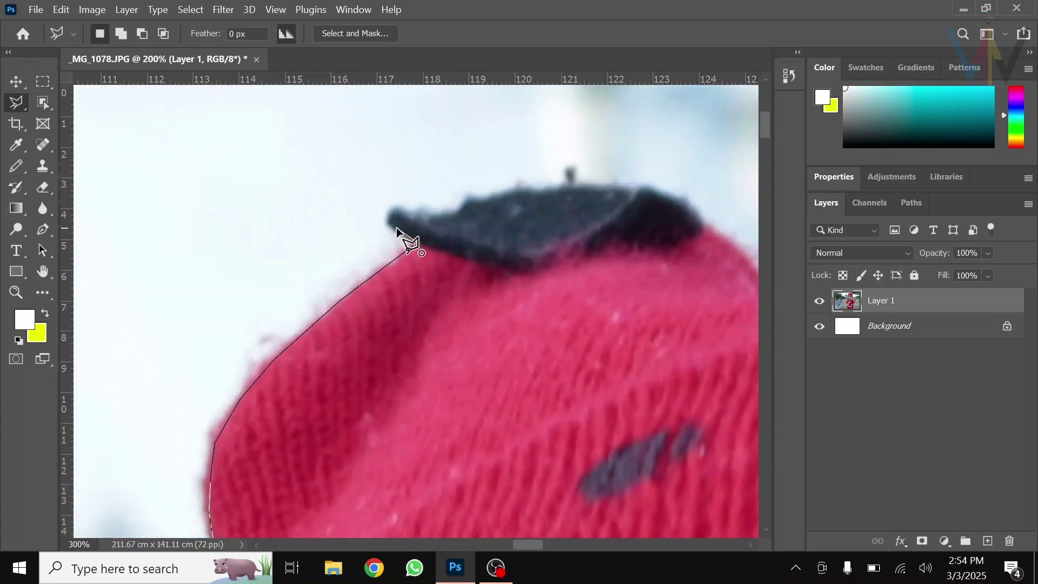
pyautogui.hotkey('ctrl', '+')
pyautogui.hotkey('ctrl', '+')
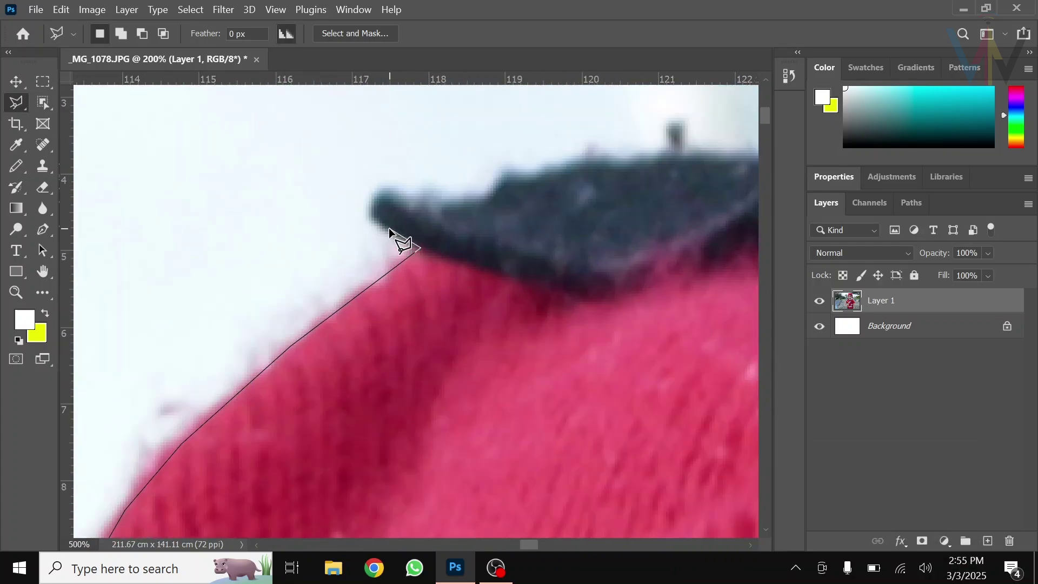
# Step: Outline the tip and upper edge of the dark patch on the bear ear
pyautogui.click(371, 213)
pyautogui.click(394, 197)
pyautogui.click(425, 204)
pyautogui.click(484, 200)
pyautogui.click(541, 175)
pyautogui.click(667, 155)
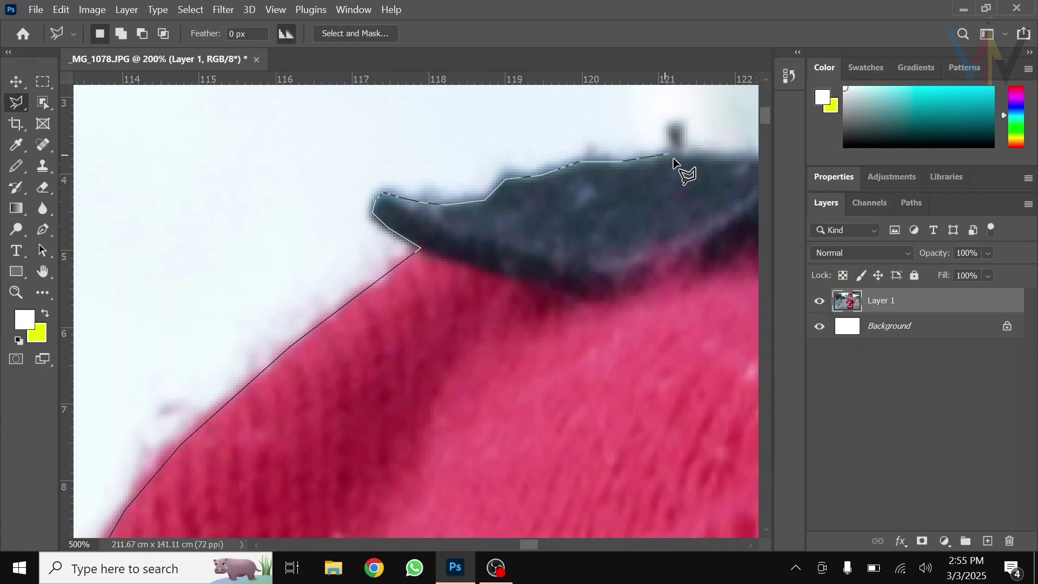
# Step: Continue the lasso outline down the rest of the bear ear and across the hat's crown to the other ear's base
pyautogui.moveTo(673, 158); pyautogui.dragTo(353, 281)
pyautogui.click(444, 277)
pyautogui.click(589, 349)
pyautogui.click(643, 396)
pyautogui.moveTo(709, 469); pyautogui.dragTo(303, 381)
pyautogui.moveTo(562, 379); pyautogui.dragTo(250, 306)
pyautogui.moveTo(615, 310); pyautogui.dragTo(274, 208)
pyautogui.click(493, 254)
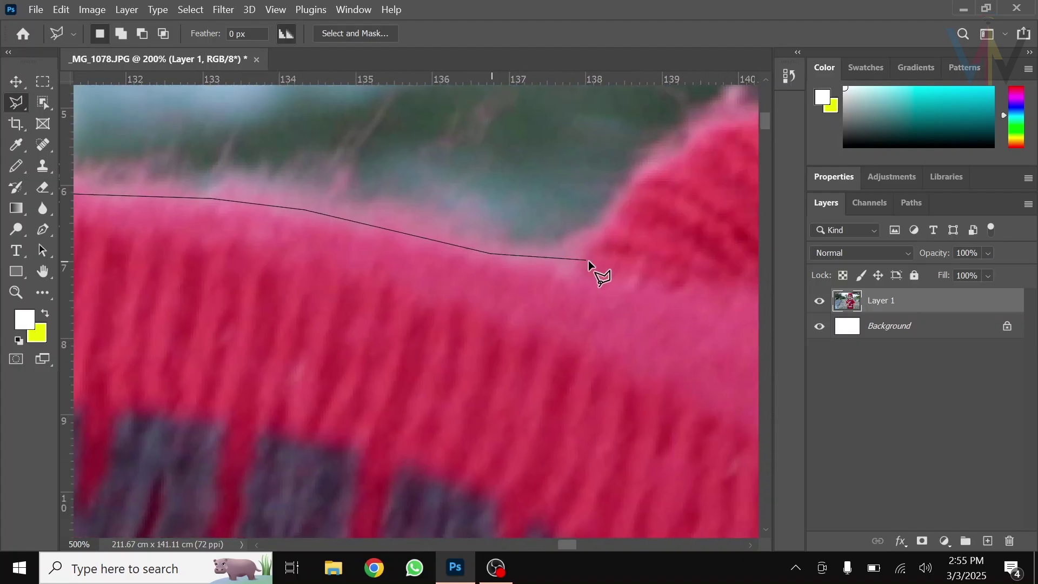
# Step: Trace around the second bear ear on the image's right, over its top and down its outer side to its base
pyautogui.moveTo(584, 261); pyautogui.dragTo(368, 489)
pyautogui.click(402, 440)
pyautogui.click(587, 325)
pyautogui.moveTo(751, 308); pyautogui.dragTo(364, 280)
pyautogui.click(571, 309)
pyautogui.moveTo(673, 379); pyautogui.dragTo(390, 194)
pyautogui.moveTo(584, 411); pyautogui.dragTo(545, 202)
pyautogui.moveTo(535, 438); pyautogui.dragTo(505, 227)
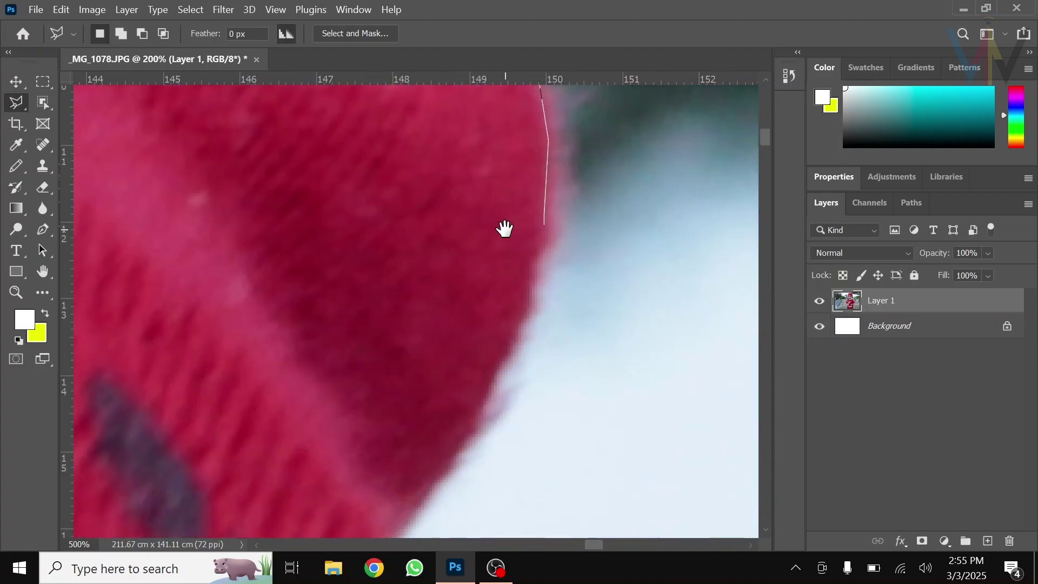
pyautogui.moveTo(506, 345); pyautogui.dragTo(573, 102)
pyautogui.click(498, 252)
pyautogui.click(446, 320)
# Step: Continue the lasso outline down the hat's outer side on the image's right to its lower flap
pyautogui.moveTo(540, 510); pyautogui.dragTo(504, 264)
pyautogui.click(534, 394)
pyautogui.moveTo(565, 465)
pyautogui.mouseDown()
pyautogui.moveTo(551, 173)
pyautogui.moveTo(529, 199)
pyautogui.mouseUp()
pyautogui.click(577, 373)
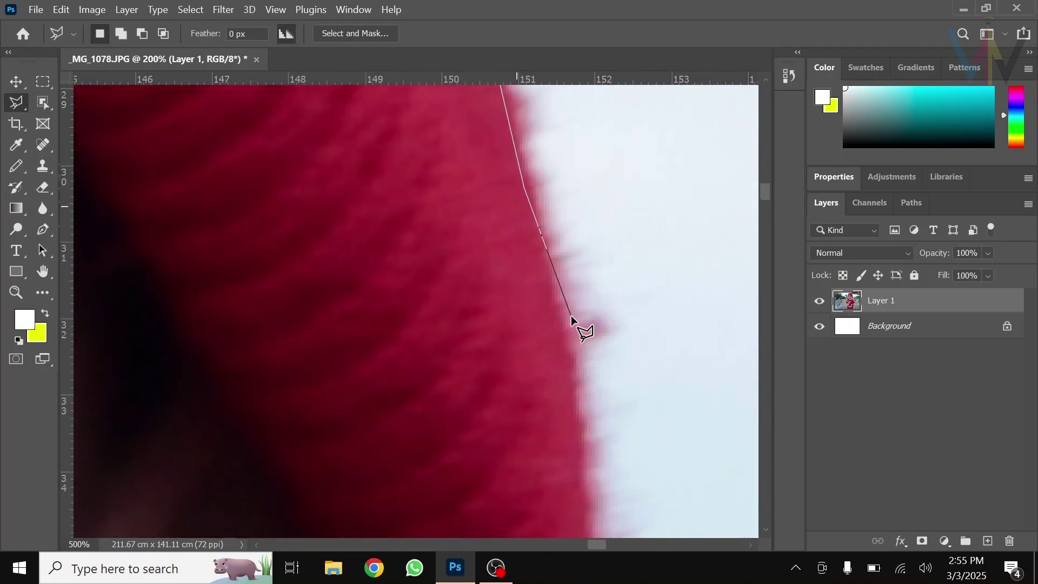
pyautogui.click(553, 318)
pyautogui.moveTo(563, 400); pyautogui.dragTo(538, 211)
pyautogui.click(546, 430)
pyautogui.moveTo(547, 433); pyautogui.dragTo(560, 176)
pyautogui.click(547, 270)
pyautogui.click(533, 326)
# Step: Outline the hat flap's lower edge and the child's earlobe on the image's right up to the cheek
pyautogui.scroll(-4, 536, 195)
pyautogui.scroll(3, 532, 229)
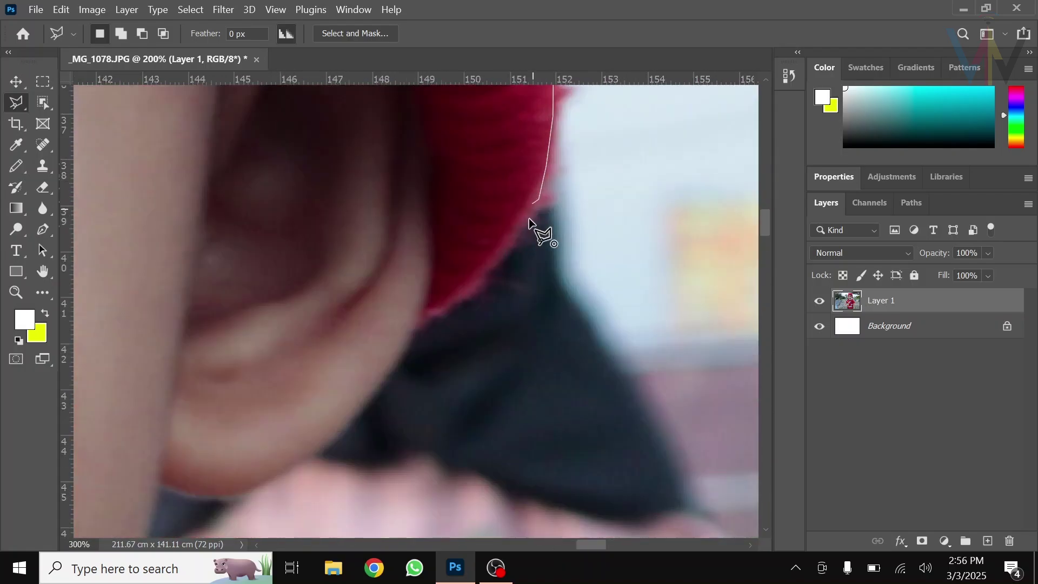
pyautogui.click(517, 234)
pyautogui.click(468, 293)
pyautogui.click(379, 361)
pyautogui.moveTo(379, 360); pyautogui.dragTo(475, 186)
pyautogui.click(399, 301)
pyautogui.click(335, 359)
pyautogui.moveTo(336, 359); pyautogui.dragTo(571, 199)
pyautogui.click(530, 227)
pyautogui.click(490, 247)
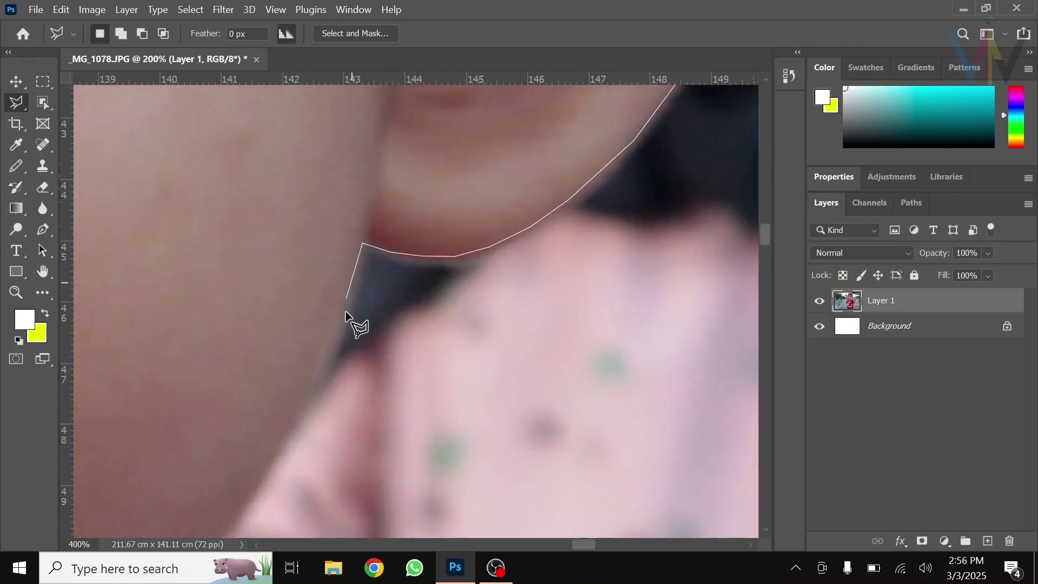
pyautogui.click(352, 283)
# Step: Trace the child's cheek and jaw down to the neck and on along the navy collar on the image's right
pyautogui.moveTo(270, 460); pyautogui.dragTo(487, 216)
pyautogui.moveTo(403, 329); pyautogui.dragTo(529, 149)
pyautogui.click(456, 228)
pyautogui.moveTo(300, 334)
pyautogui.mouseDown()
pyautogui.moveTo(672, 172)
pyautogui.moveTo(320, 186)
pyautogui.mouseUp()
pyautogui.scroll(-1, 672, 172)
pyautogui.click(356, 167)
pyautogui.click(403, 257)
pyautogui.click(513, 336)
pyautogui.click(561, 292)
# Step: Continue the lasso outline from the collar along the red shirt's shoulder on the image's right
pyautogui.moveTo(507, 286); pyautogui.dragTo(118, 193)
pyautogui.click(247, 230)
pyautogui.click(316, 231)
pyautogui.scroll(-2, 405, 278)
pyautogui.scroll(2, 404, 278)
pyautogui.click(512, 331)
pyautogui.click(558, 350)
pyautogui.moveTo(558, 350); pyautogui.dragTo(398, 247)
pyautogui.click(468, 290)
pyautogui.click(526, 334)
pyautogui.moveTo(568, 377); pyautogui.dragTo(300, 249)
pyautogui.click(430, 394)
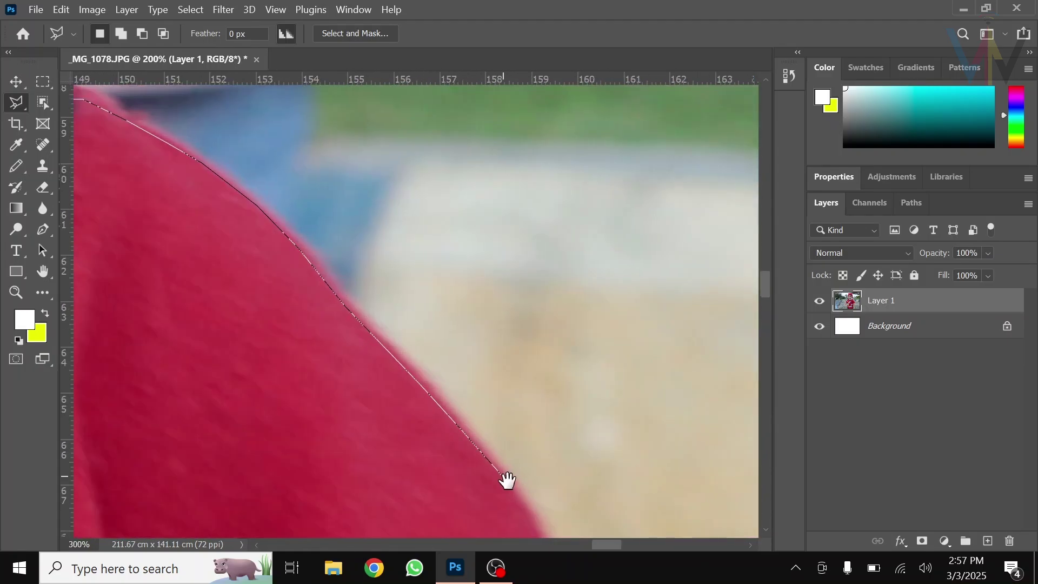
# Step: Trace the outer edge of the red sleeve on the image's right down to its hem
pyautogui.moveTo(507, 481); pyautogui.dragTo(373, 233)
pyautogui.moveTo(492, 399); pyautogui.dragTo(463, 310)
pyautogui.moveTo(541, 465); pyautogui.dragTo(421, 163)
pyautogui.click(547, 347)
pyautogui.moveTo(626, 490); pyautogui.dragTo(570, 271)
pyautogui.click(589, 308)
pyautogui.click(614, 378)
pyautogui.moveTo(614, 379); pyautogui.dragTo(522, 216)
pyautogui.click(584, 330)
pyautogui.click(618, 379)
# Step: Outline the red sleeve's hem back to the point where the bare arm emerges
pyautogui.click(388, 448)
pyautogui.moveTo(388, 448); pyautogui.dragTo(471, 215)
pyautogui.click(361, 262)
pyautogui.click(357, 271)
pyautogui.scroll(-2, 375, 216)
pyautogui.scroll(2, 375, 216)
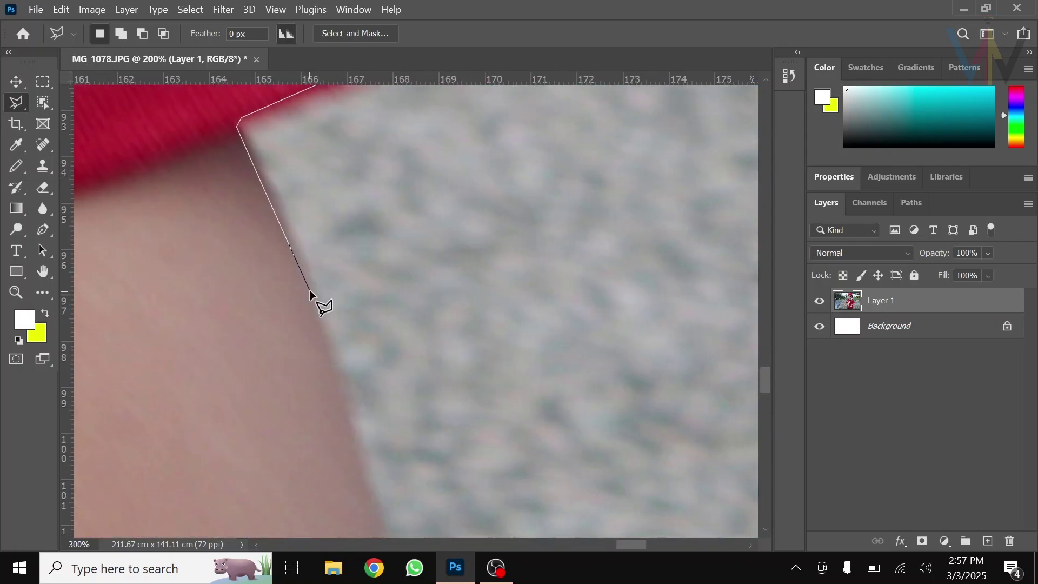
# Step: Continue the lasso outline down the outer edge of the bare forearm to the wrist
pyautogui.click(350, 389)
pyautogui.moveTo(350, 389); pyautogui.dragTo(371, 151)
pyautogui.click(421, 355)
pyautogui.moveTo(420, 354); pyautogui.dragTo(413, 220)
pyautogui.click(433, 301)
pyautogui.click(424, 400)
pyautogui.moveTo(422, 352); pyautogui.dragTo(423, 141)
pyautogui.click(418, 263)
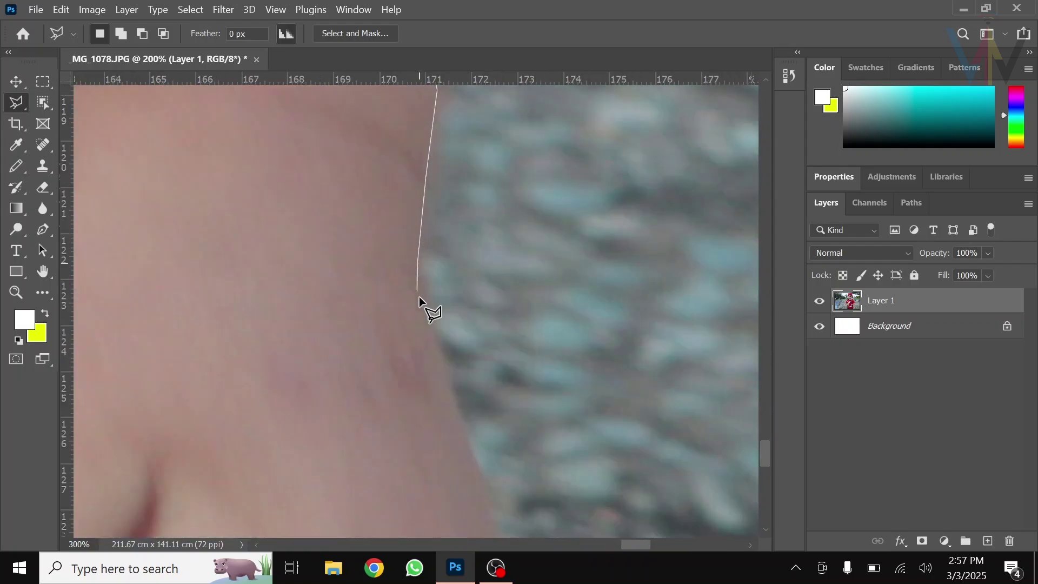
# Step: Trace the outer edge of the hand from the wrist down to the photo's lower edge
pyautogui.click(474, 448)
pyautogui.moveTo(474, 449); pyautogui.dragTo(423, 194)
pyautogui.click(466, 349)
pyautogui.moveTo(465, 349); pyautogui.dragTo(426, 186)
pyautogui.click(451, 260)
pyautogui.moveTo(451, 259); pyautogui.dragTo(479, 90)
pyautogui.click(417, 309)
# Step: Run the lasso outline outside the canvas around all four corners of the photo
pyautogui.scroll(-7, 416, 309)
pyautogui.moveTo(416, 323); pyautogui.dragTo(434, 463)
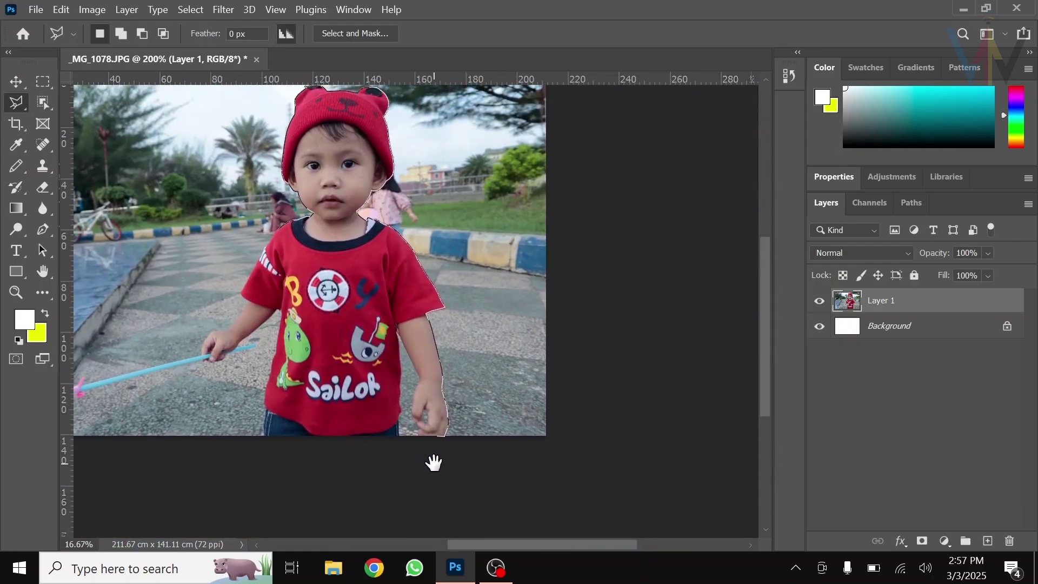
pyautogui.moveTo(440, 452)
pyautogui.mouseDown()
pyautogui.moveTo(457, 489)
pyautogui.moveTo(542, 443)
pyautogui.mouseUp()
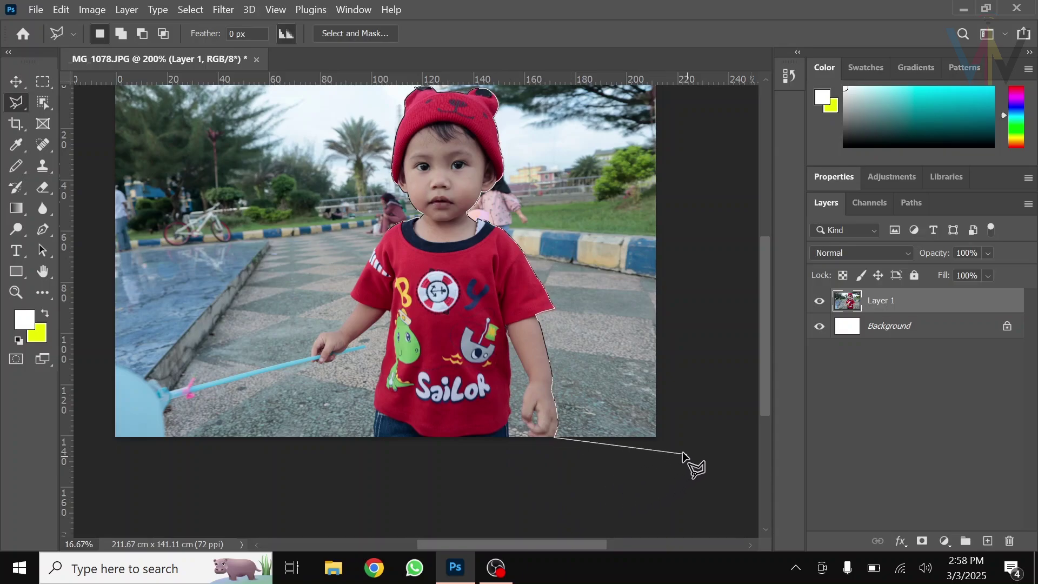
pyautogui.moveTo(676, 457)
pyautogui.mouseDown()
pyautogui.moveTo(668, 521)
pyautogui.moveTo(671, 504)
pyautogui.mouseUp()
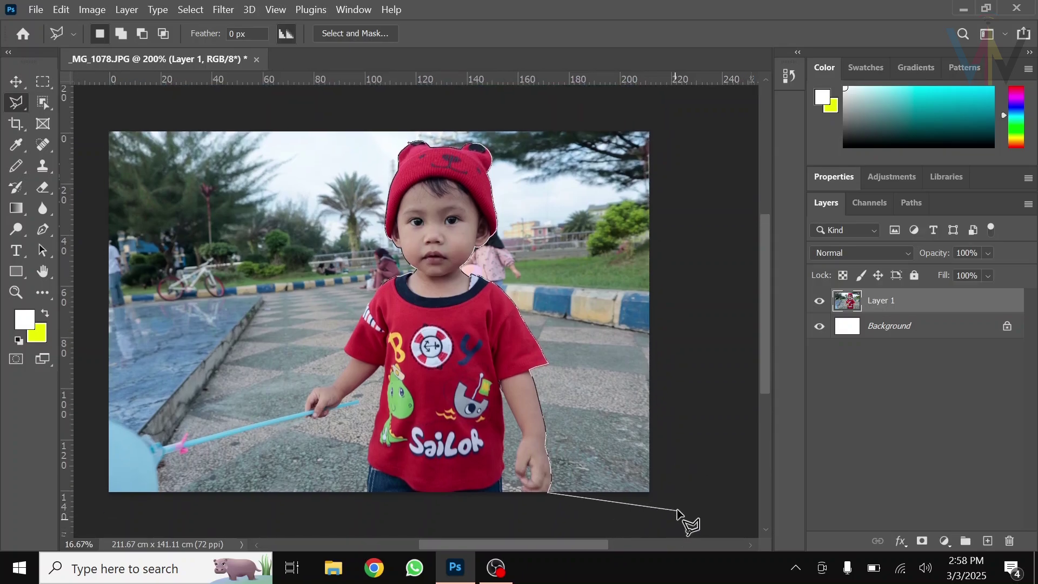
pyautogui.click(685, 509)
pyautogui.click(671, 103)
pyautogui.click(84, 109)
pyautogui.click(97, 512)
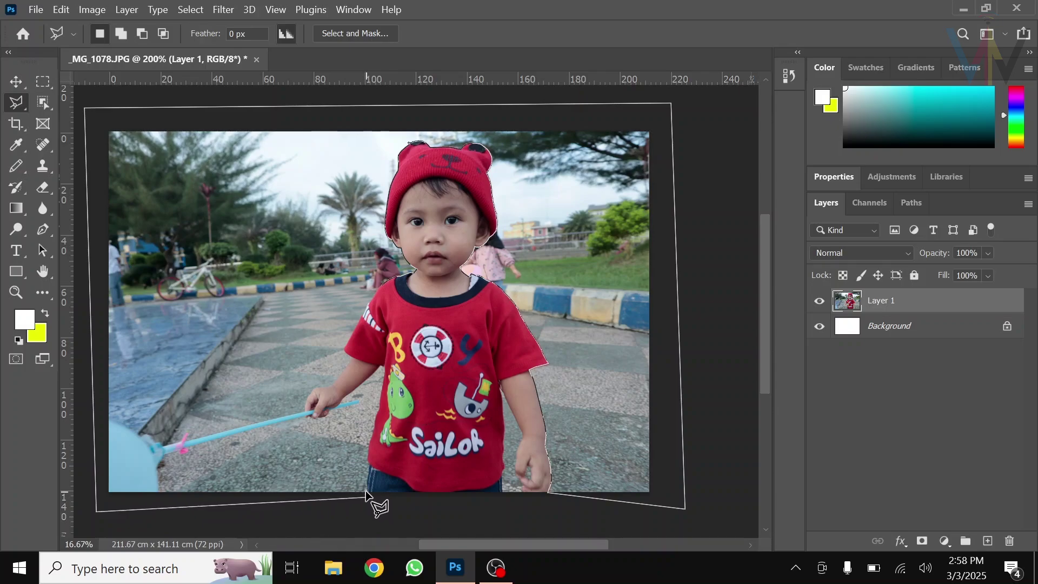
# Step: Bring the lasso outline back below the jeans and trace their outer edge up to the red shirt's hem
pyautogui.scroll(1, 365, 491)
pyautogui.scroll(2, 369, 493)
pyautogui.click(371, 513)
pyautogui.click(374, 382)
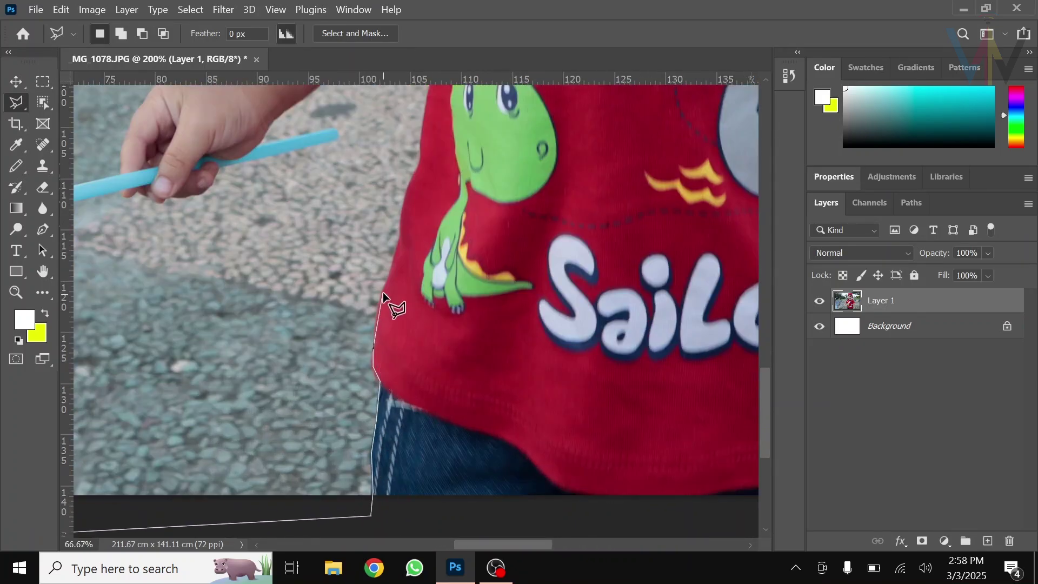
# Step: Trace the lasso outline up the red shirt's side from near the hem to beside the dinosaur print
pyautogui.scroll(2, 379, 319)
pyautogui.click(412, 277)
pyautogui.moveTo(452, 151); pyautogui.dragTo(333, 521)
pyautogui.click(358, 436)
pyautogui.click(363, 381)
pyautogui.click(371, 329)
pyautogui.click(380, 294)
pyautogui.moveTo(423, 201); pyautogui.dragTo(378, 391)
pyautogui.click(377, 322)
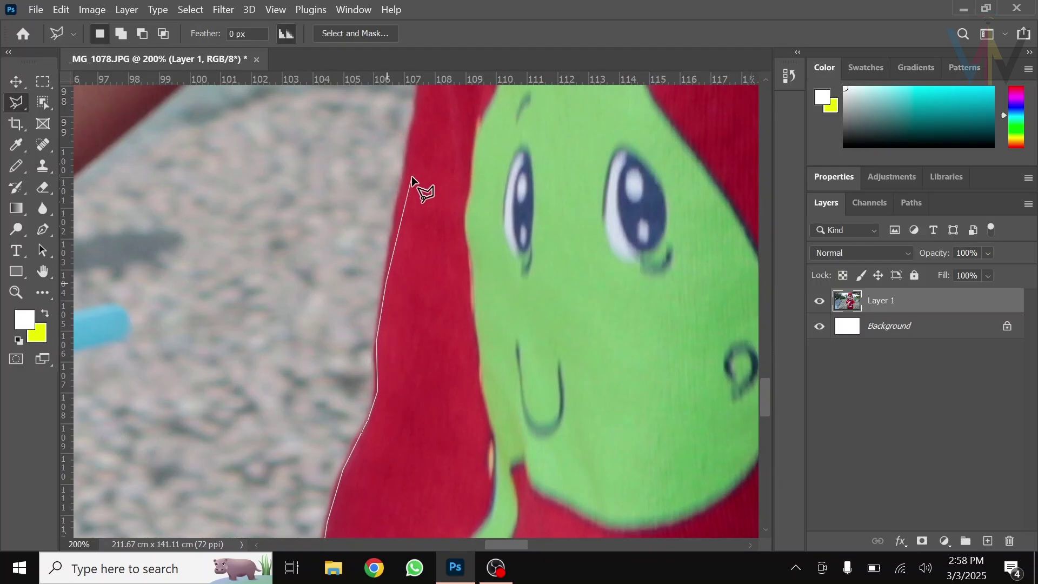
# Step: Continue the lasso outline up to the armpit and down the underside of the forearm holding the stick
pyautogui.moveTo(408, 147); pyautogui.dragTo(362, 434)
pyautogui.click(392, 256)
pyautogui.click(386, 161)
pyautogui.click(373, 174)
pyautogui.click(339, 173)
pyautogui.moveTo(276, 250); pyautogui.dragTo(625, 151)
pyautogui.moveTo(321, 403); pyautogui.dragTo(465, 176)
pyautogui.click(380, 241)
pyautogui.click(334, 317)
# Step: Trace around the free end of the blue stick and back along its lower edge towards the hand
pyautogui.click(558, 266)
pyautogui.click(572, 292)
pyautogui.click(477, 323)
pyautogui.click(215, 385)
# Step: Trace the lower contours of the fingers gripping the blue stick
pyautogui.moveTo(194, 435); pyautogui.dragTo(448, 237)
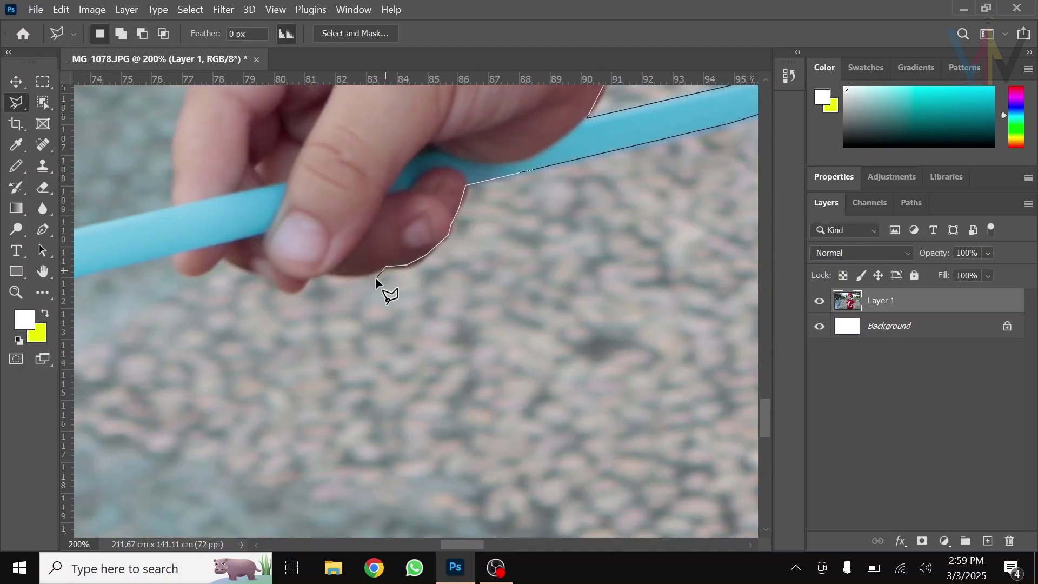
pyautogui.scroll(2, 370, 274)
pyautogui.moveTo(368, 274); pyautogui.dragTo(609, 233)
pyautogui.click(487, 242)
pyautogui.click(474, 261)
pyautogui.click(450, 267)
pyautogui.click(432, 262)
pyautogui.click(393, 233)
pyautogui.click(351, 219)
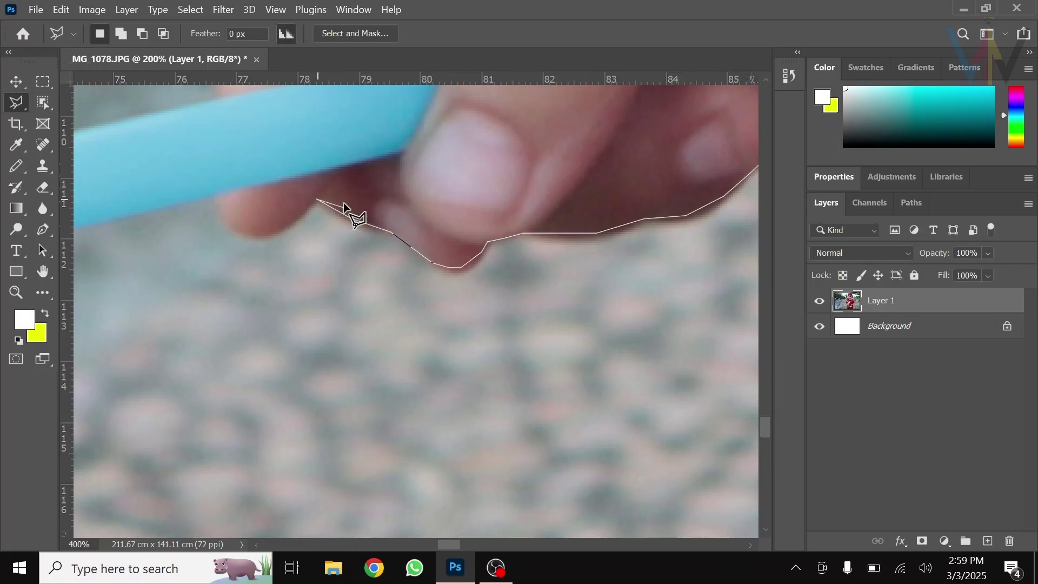
pyautogui.click(317, 200)
# Step: Continue the lasso outline along the stick's lower edge from the hand to the pink ribbon
pyautogui.moveTo(282, 221); pyautogui.dragTo(583, 239)
pyautogui.moveTo(87, 315); pyautogui.dragTo(746, 123)
pyautogui.moveTo(389, 213); pyautogui.dragTo(741, 122)
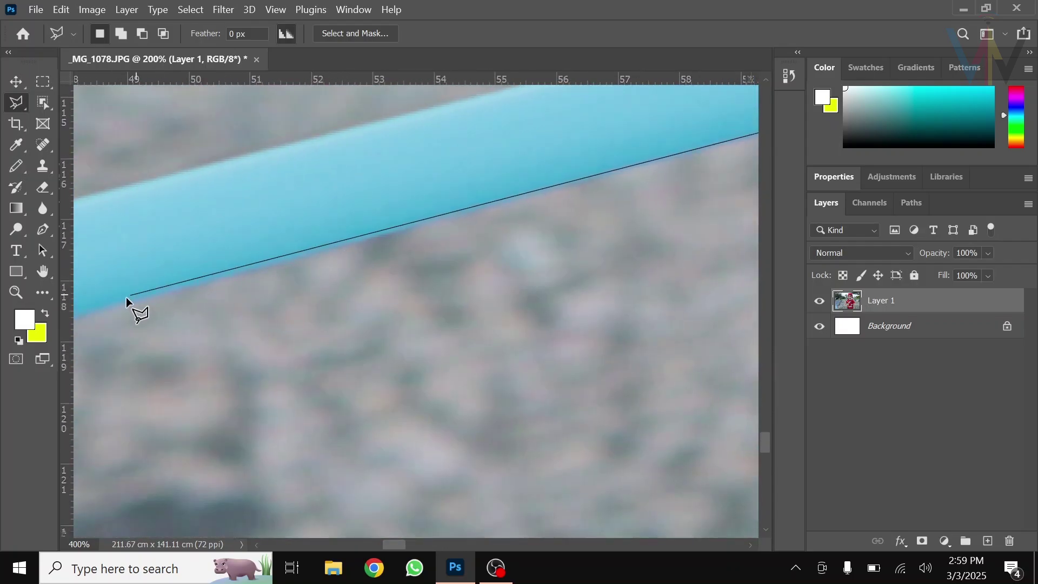
pyautogui.moveTo(133, 292); pyautogui.dragTo(740, 127)
pyautogui.click(177, 288)
pyautogui.moveTo(176, 288); pyautogui.dragTo(747, 119)
# Step: Trace the lower part of the pink ribbon tied to the balloon stick
pyautogui.click(493, 190)
pyautogui.click(527, 205)
pyautogui.click(562, 236)
pyautogui.click(566, 261)
pyautogui.click(516, 315)
pyautogui.click(373, 339)
pyautogui.click(356, 311)
pyautogui.click(363, 247)
# Step: Trace the balloon's inner edge down past the photo and take the outline outside the canvas around the lower corner
pyautogui.moveTo(185, 306); pyautogui.dragTo(575, 193)
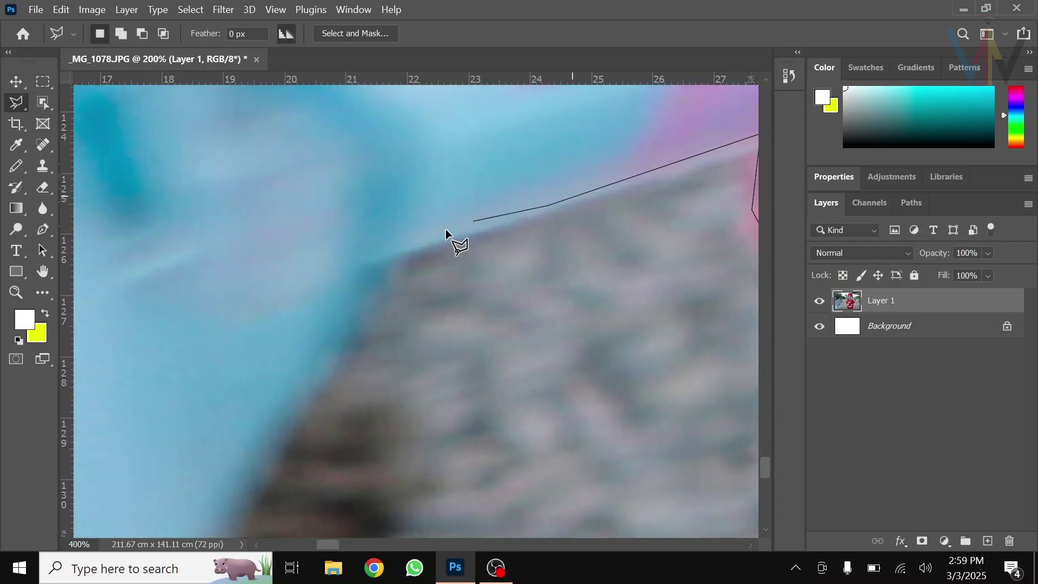
pyautogui.scroll(-4, 371, 267)
pyautogui.click(341, 416)
pyautogui.scroll(-4, 310, 432)
pyautogui.click(269, 423)
pyautogui.click(267, 343)
pyautogui.scroll(3, 288, 342)
pyautogui.click(253, 345)
# Step: Trace the balloon's upper edge and go around the upper part of the pink ribbon
pyautogui.click(328, 379)
pyautogui.click(399, 417)
pyautogui.click(456, 406)
pyautogui.click(475, 378)
pyautogui.click(468, 405)
# Step: Continue the lasso outline along the stick's upper edge and over the back of the hand holding it
pyautogui.moveTo(618, 382); pyautogui.dragTo(241, 460)
pyautogui.click(449, 393)
pyautogui.scroll(4, 451, 379)
pyautogui.click(433, 417)
pyautogui.click(463, 336)
pyautogui.moveTo(587, 156); pyautogui.dragTo(380, 432)
pyautogui.click(428, 387)
pyautogui.click(468, 373)
pyautogui.moveTo(660, 355); pyautogui.dragTo(291, 470)
# Step: Trace the forearm's outer edge from the wrist up to the red sleeve's hem
pyautogui.click(345, 450)
pyautogui.click(562, 189)
pyautogui.moveTo(644, 104); pyautogui.dragTo(462, 390)
pyautogui.click(464, 364)
pyautogui.click(529, 240)
# Step: Trace the sleeve's hem and outer edge past the striped inset up to the shoulder
pyautogui.moveTo(394, 122); pyautogui.dragTo(448, 402)
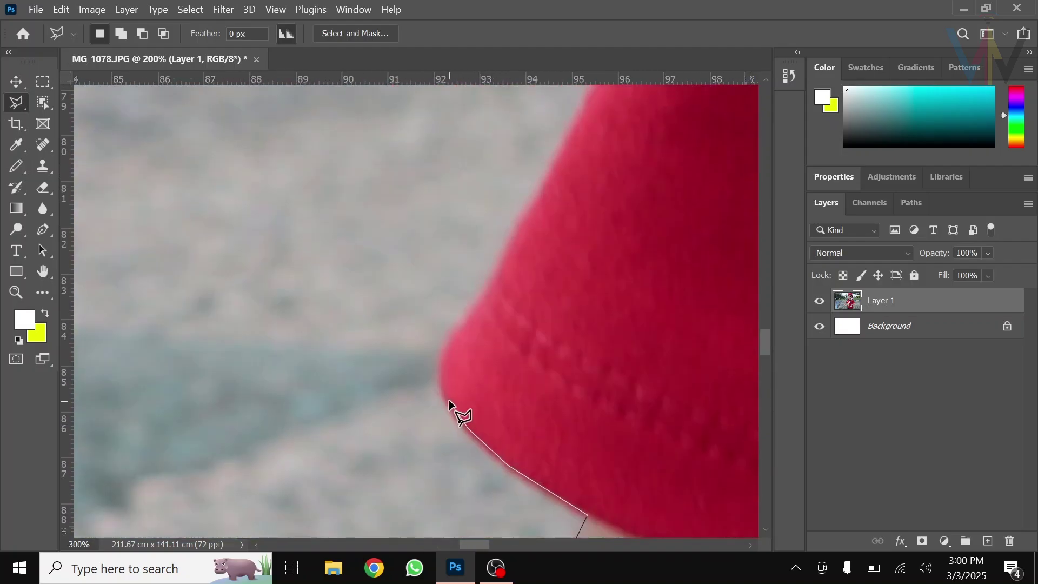
pyautogui.click(448, 401)
pyautogui.moveTo(559, 149); pyautogui.dragTo(449, 413)
pyautogui.moveTo(627, 108); pyautogui.dragTo(412, 354)
pyautogui.click(462, 266)
pyautogui.click(394, 347)
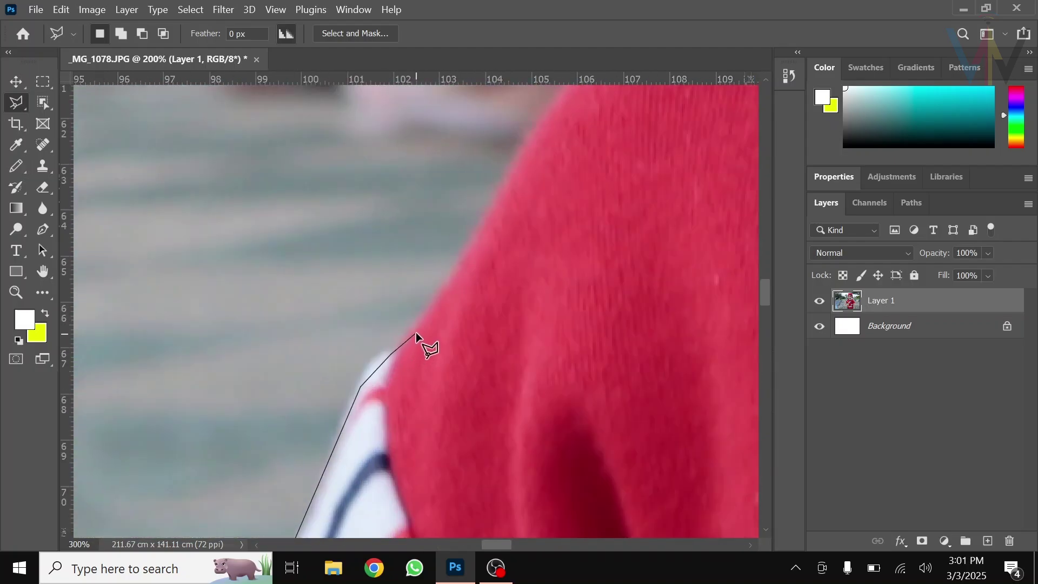
pyautogui.click(416, 332)
pyautogui.click(352, 388)
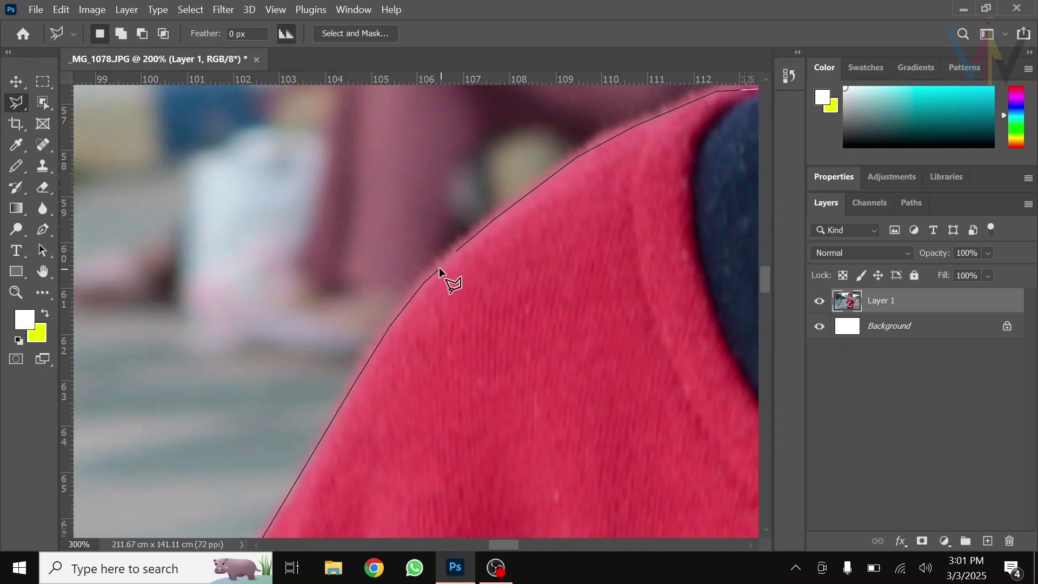
# Step: Close the lasso outline at its starting point on the red shirt's shoulder to make the selection
pyautogui.scroll(-7, 439, 267)
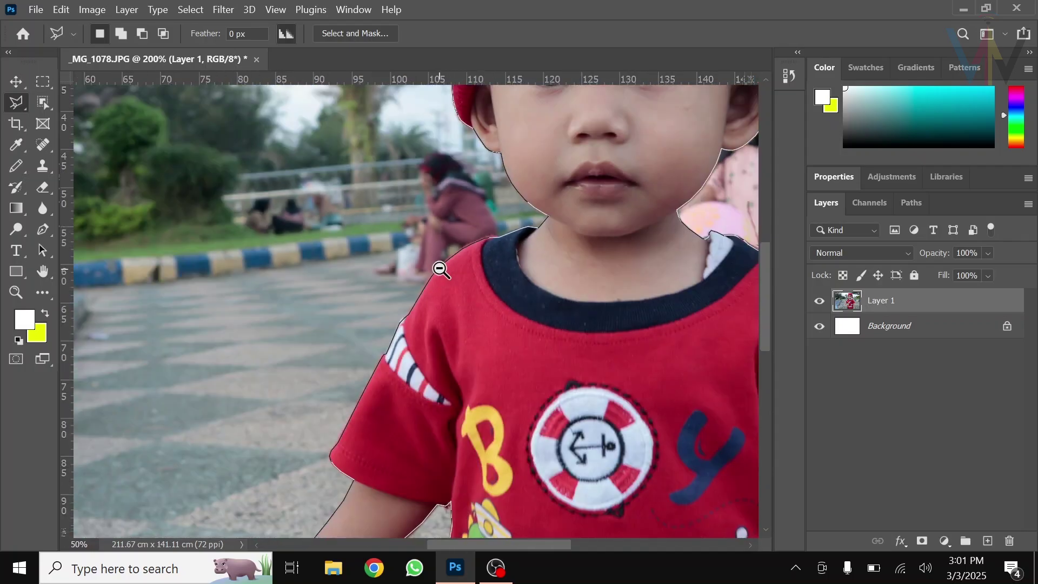
pyautogui.scroll(-1, 439, 267)
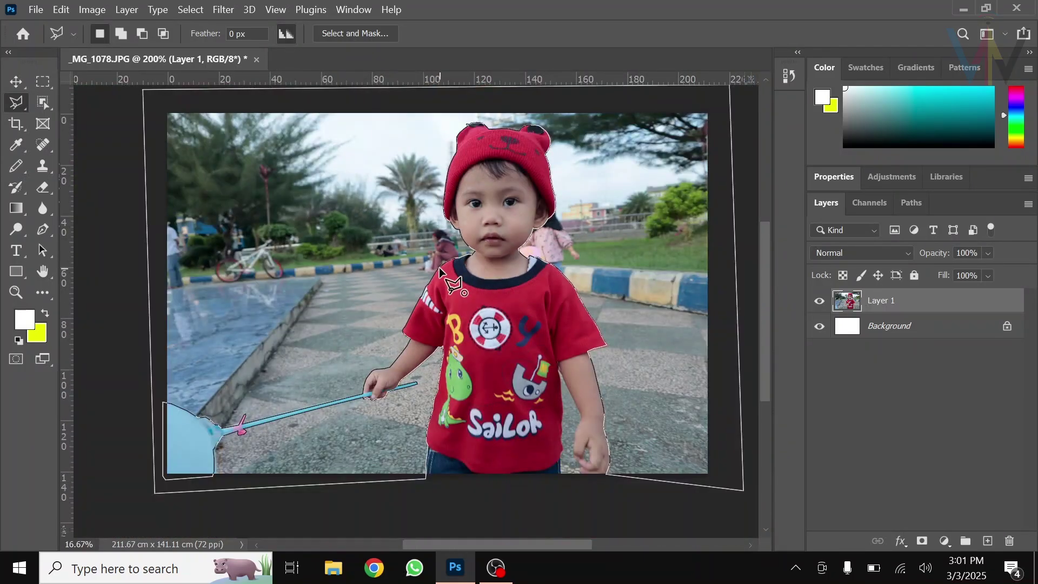
pyautogui.click(461, 119)
pyautogui.scroll(5, 420, 274)
pyautogui.scroll(4, 538, 243)
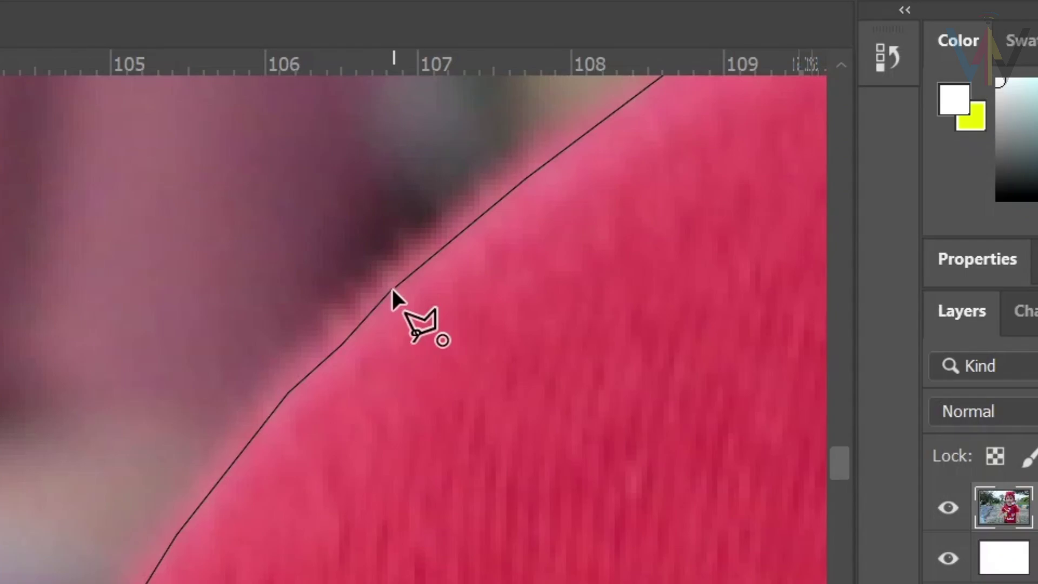
pyautogui.click(391, 287)
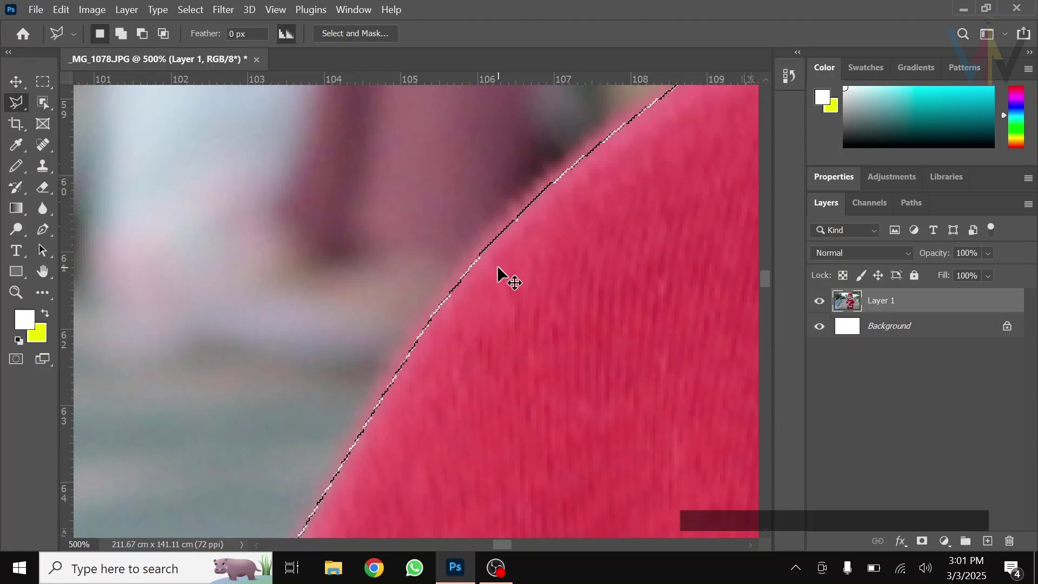
# Step: Try deleting the selected background from Layer 1, then undo the deletion
pyautogui.hotkey('ctrl', '0')
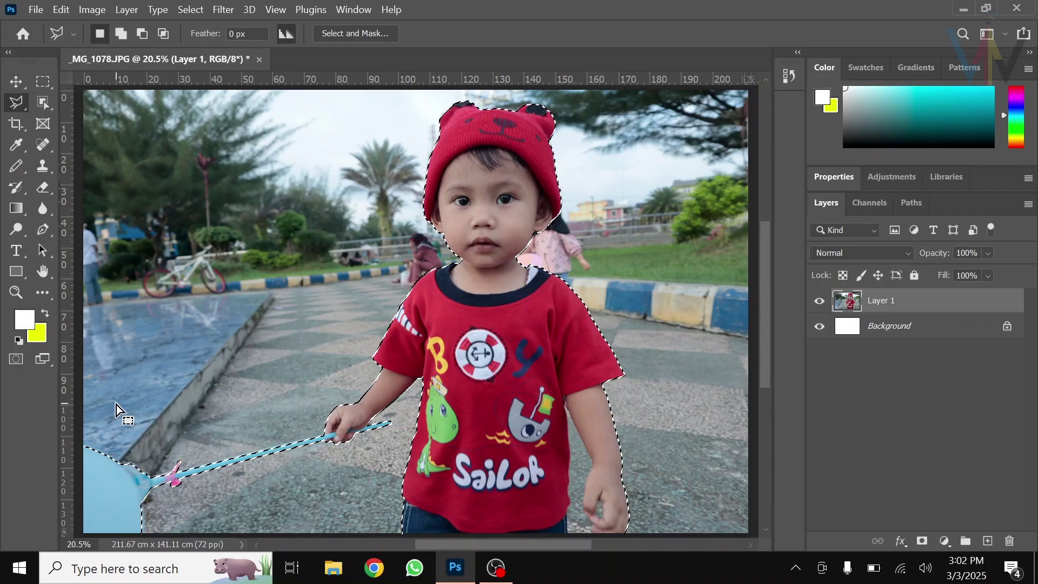
pyautogui.press('Delete')
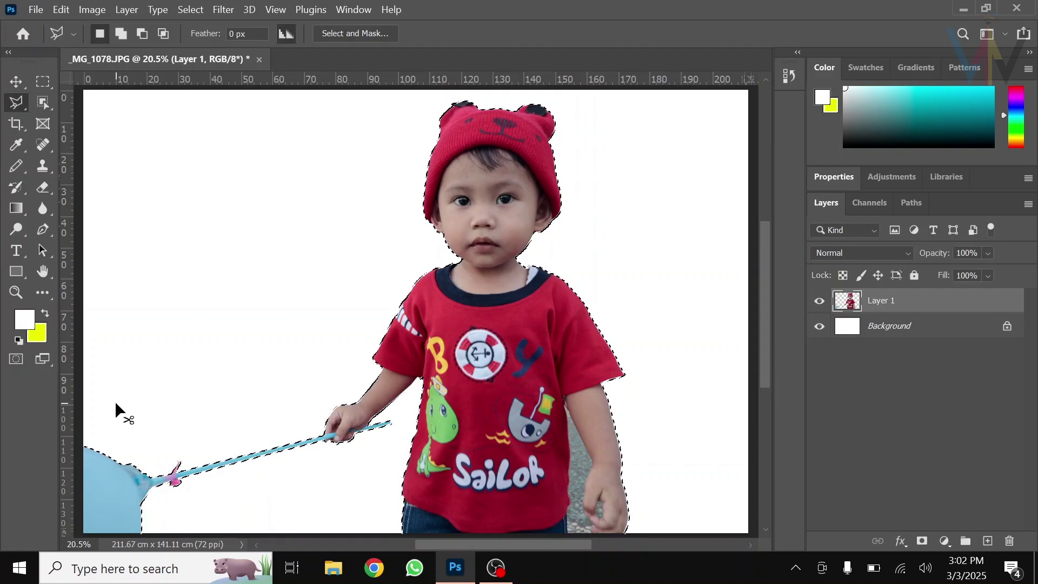
pyautogui.hotkey('ctrl', 'z')
pyautogui.hotkey('ctrl', 'z')
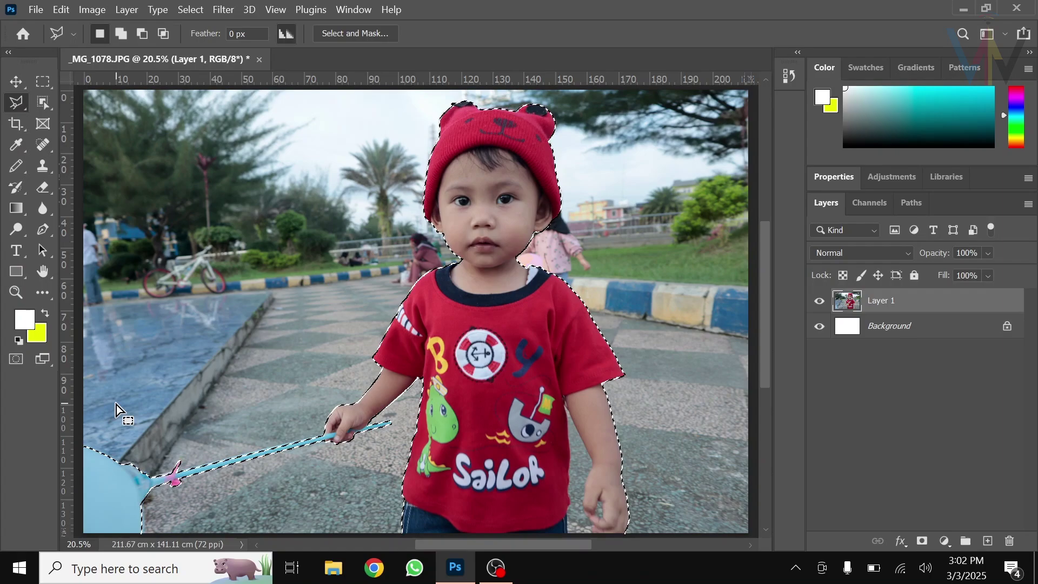
# Step: Try inverting the selection and deleting the child from Layer 1, then undo it
pyautogui.click(196, 12)
pyautogui.click(201, 69)
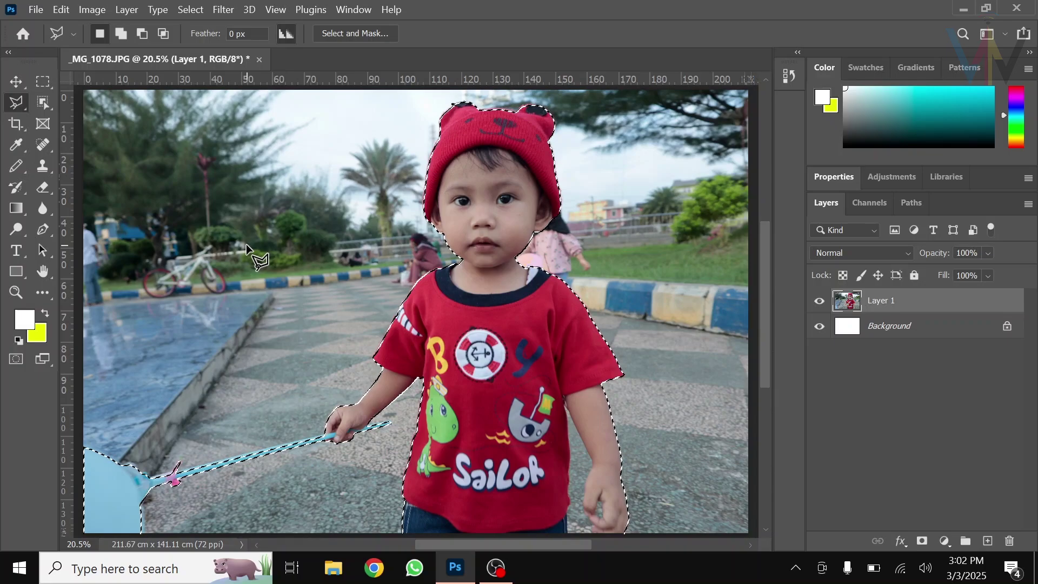
pyautogui.press('Delete')
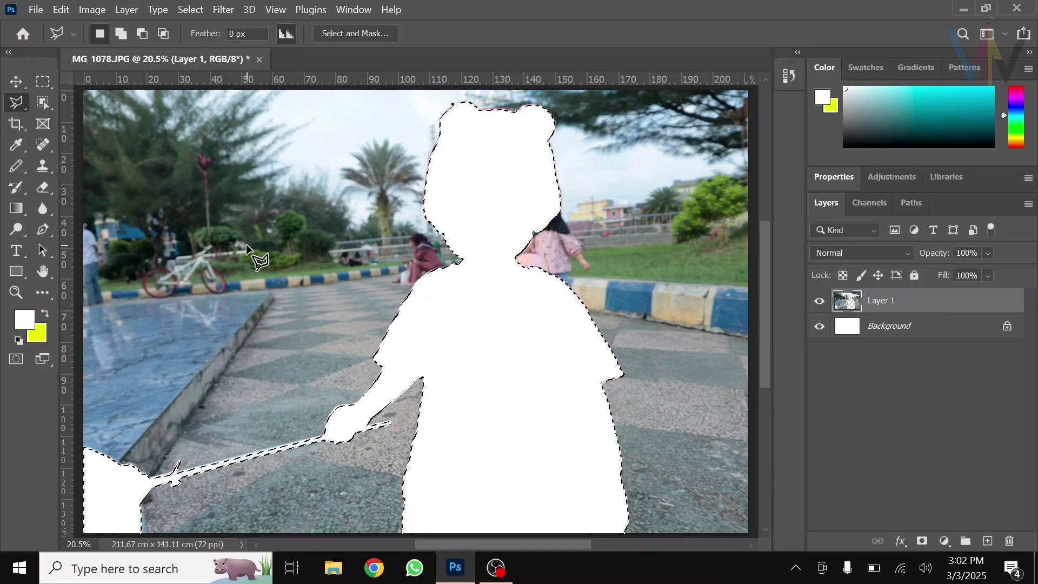
pyautogui.hotkey('ctrl', 'z')
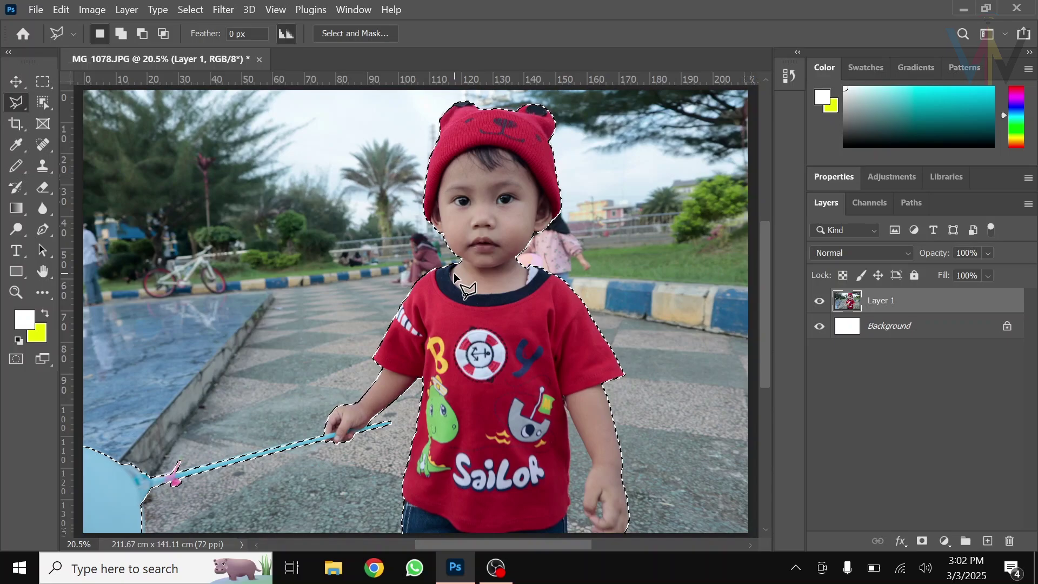
pyautogui.click(191, 9)
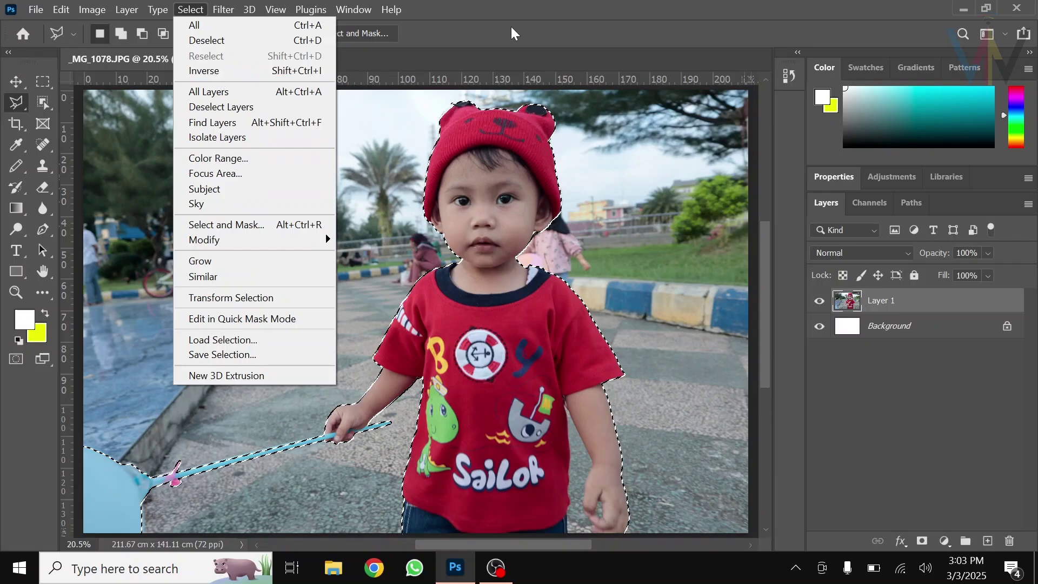
pyautogui.click(479, 10)
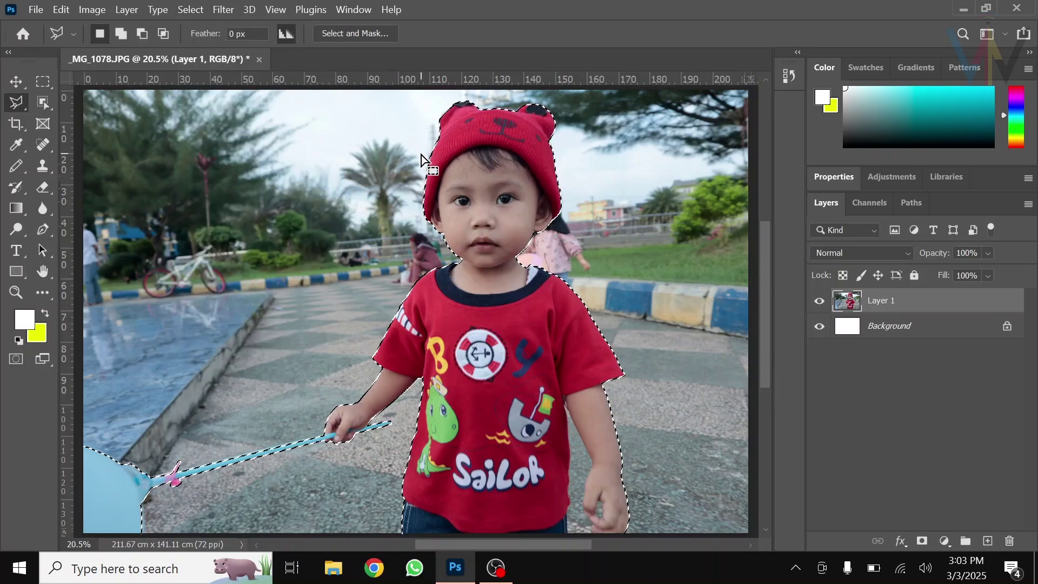
pyautogui.hotkey('ctrl', '-')
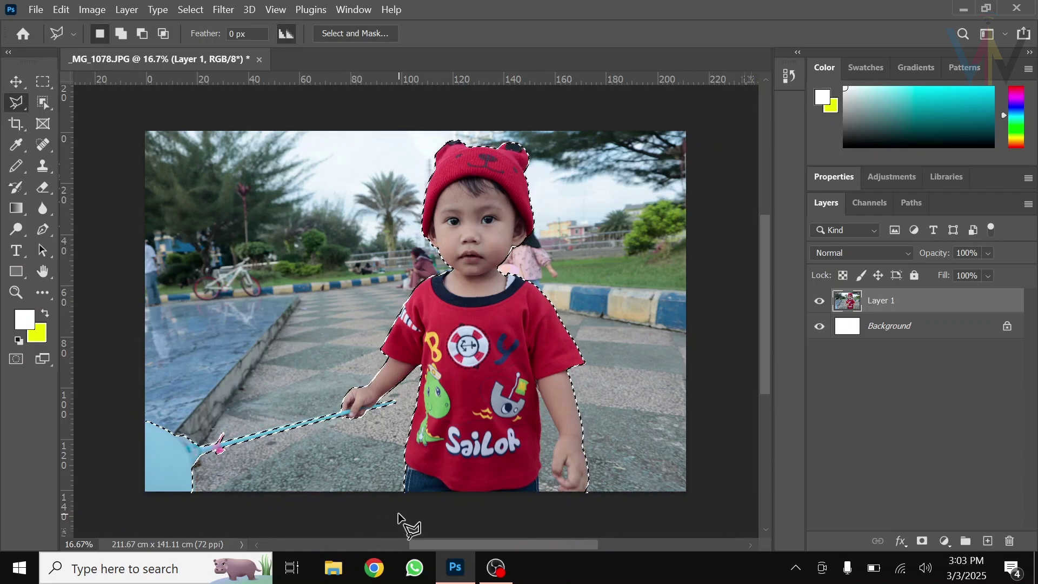
pyautogui.click(190, 10)
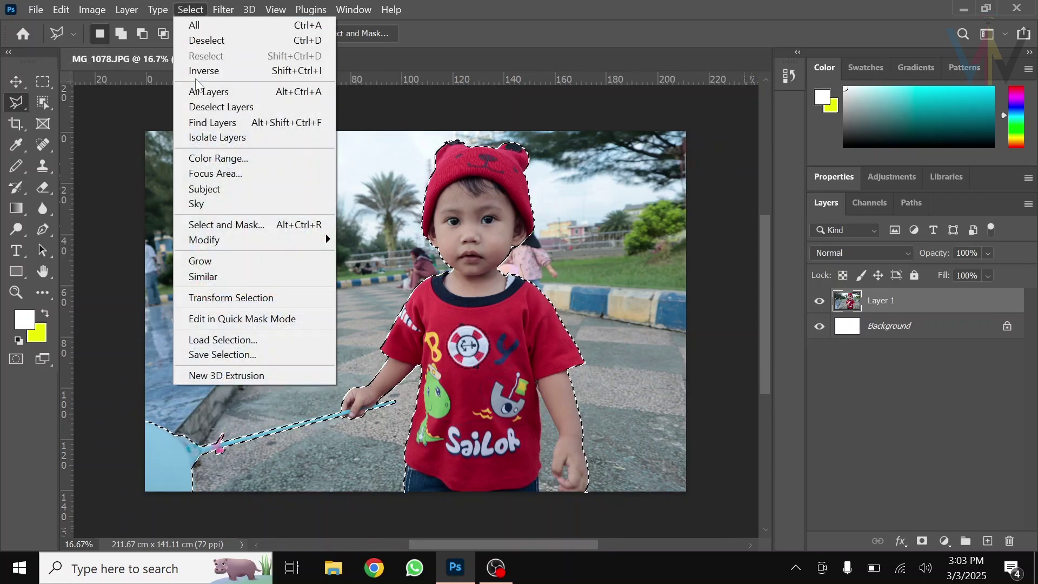
pyautogui.click(523, 44)
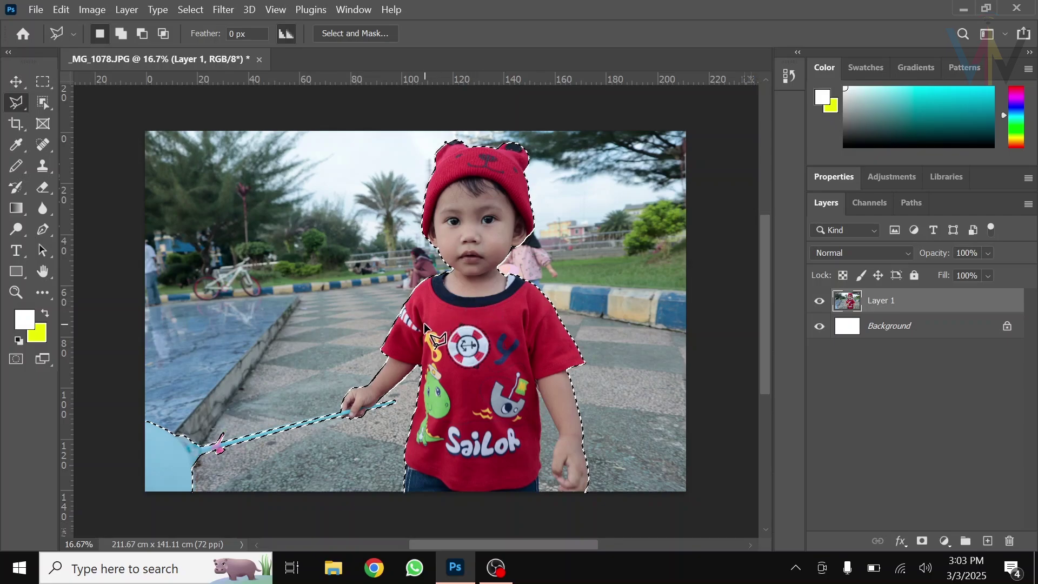
# Step: Delete the selected background from Layer 1 and clear the selection
pyautogui.press('Delete')
pyautogui.hotkey('ctrl', 'd')
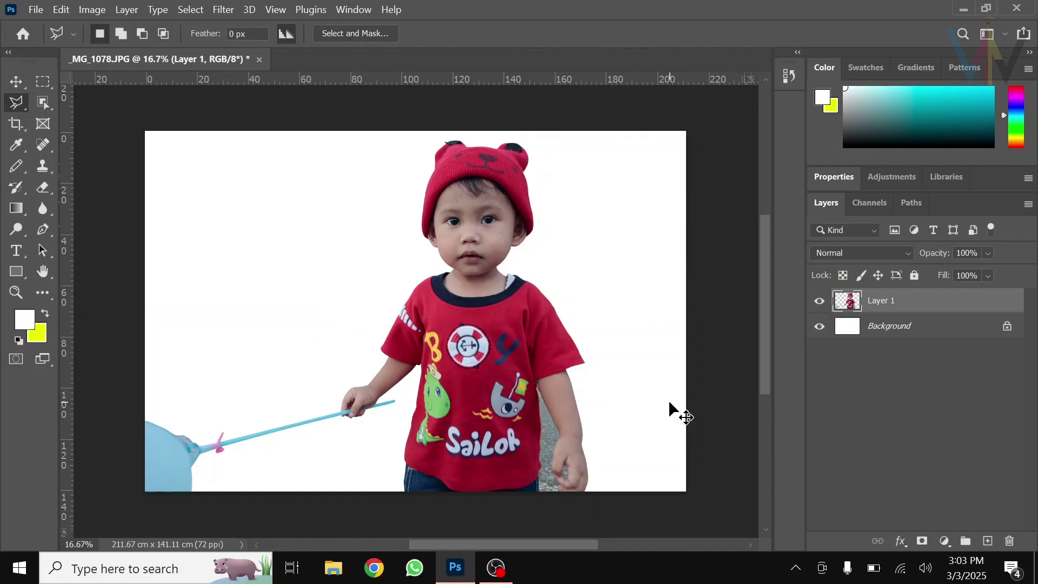
# Step: Start lassoing the leftover pavement between shirt and hanging arm, from the armpit down the shirt's side to its hem
pyautogui.hotkey('ctrl', '+')
pyautogui.hotkey('ctrl', '+')
pyautogui.moveTo(668, 412); pyautogui.dragTo(454, 232)
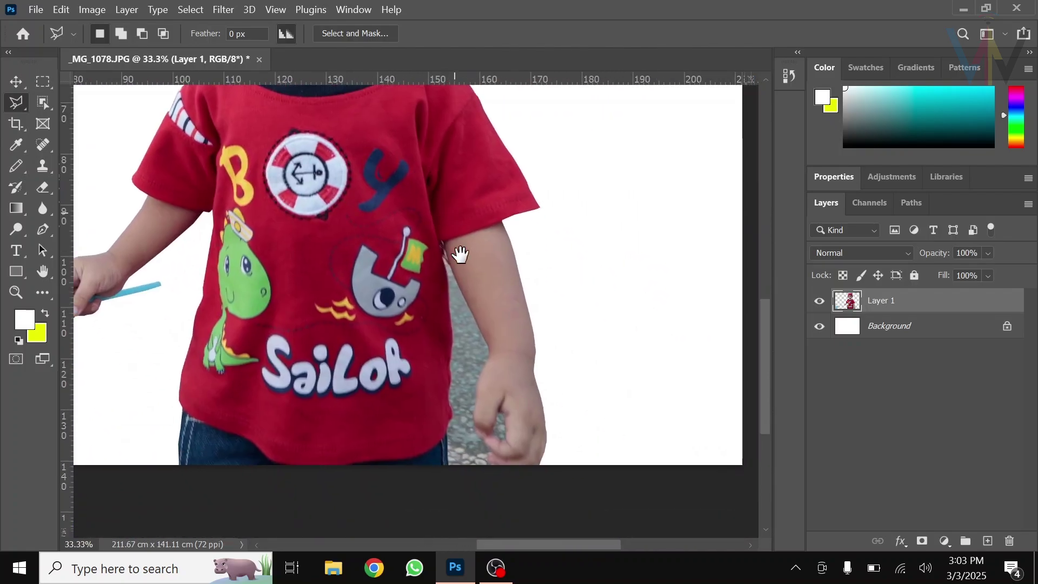
pyautogui.moveTo(489, 352); pyautogui.dragTo(491, 293)
pyautogui.hotkey('ctrl', '+')
pyautogui.hotkey('ctrl', '+')
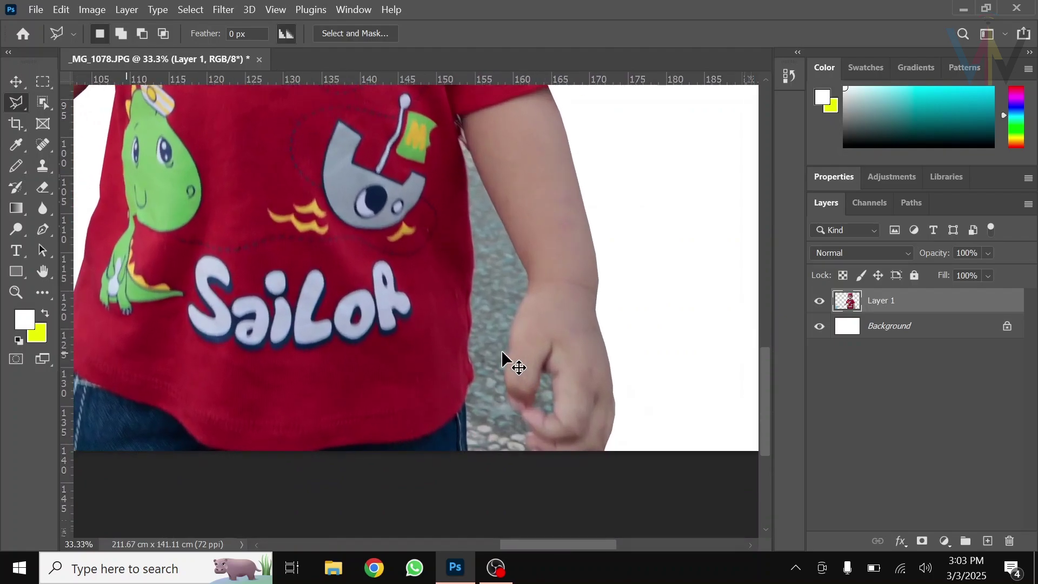
pyautogui.moveTo(512, 233)
pyautogui.mouseDown()
pyautogui.moveTo(475, 321)
pyautogui.moveTo(438, 259)
pyautogui.mouseUp()
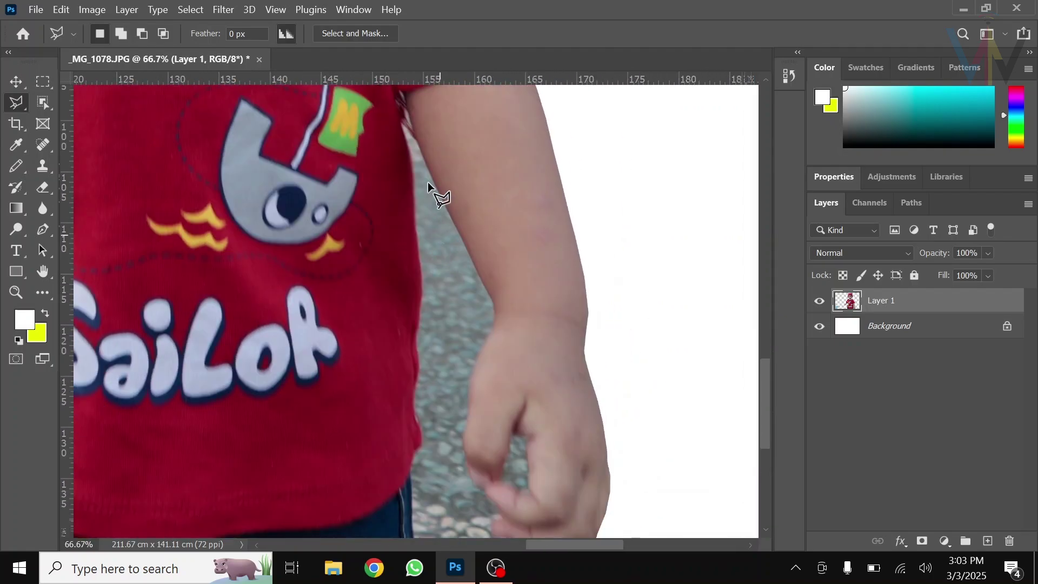
pyautogui.hotkey('ctrl', '+')
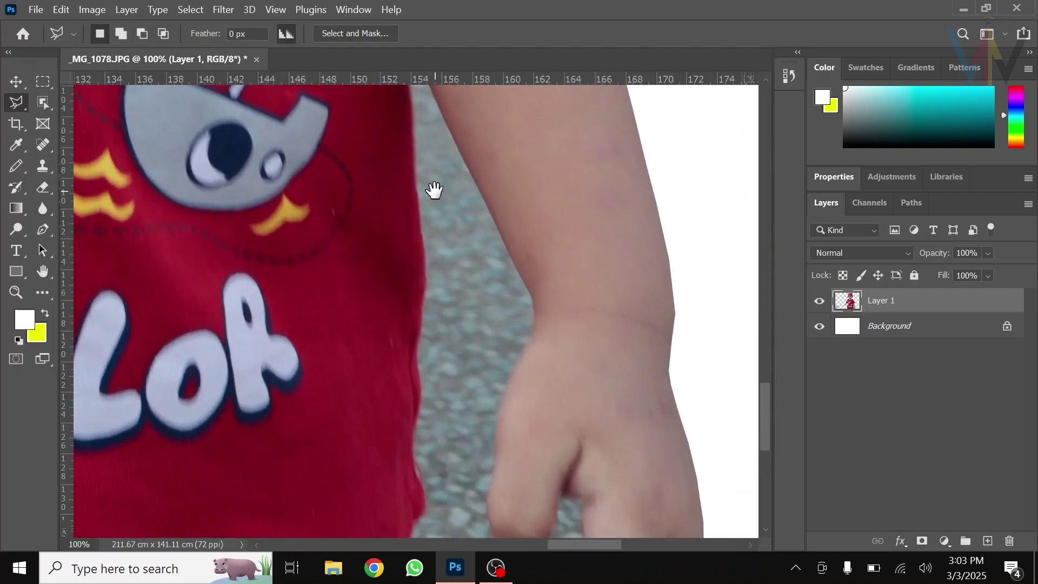
pyautogui.moveTo(433, 190); pyautogui.dragTo(440, 345)
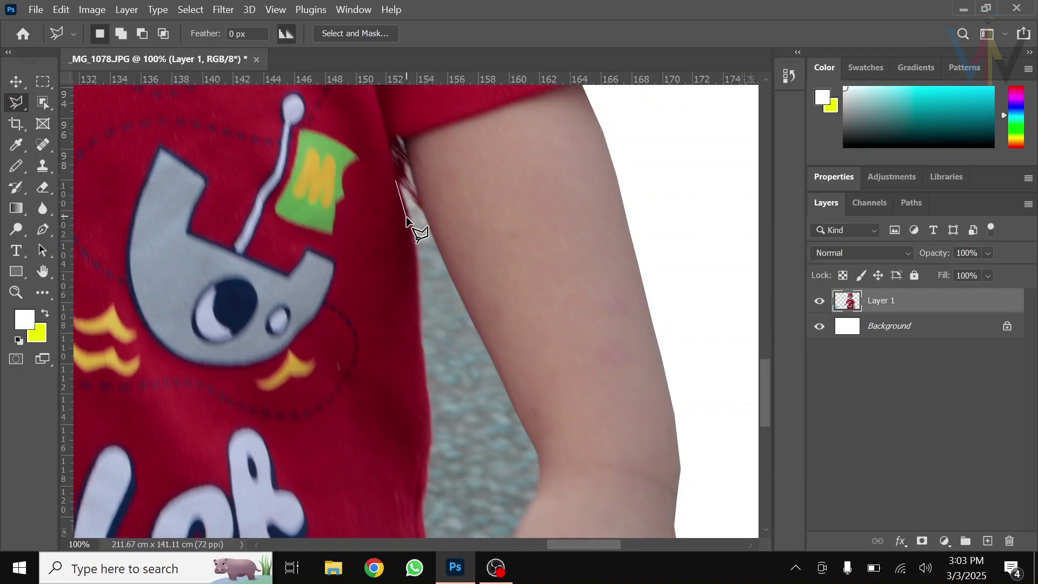
pyautogui.moveTo(416, 278)
pyautogui.mouseDown()
pyautogui.moveTo(425, 476)
pyautogui.moveTo(442, 242)
pyautogui.mouseUp()
pyautogui.press('space')
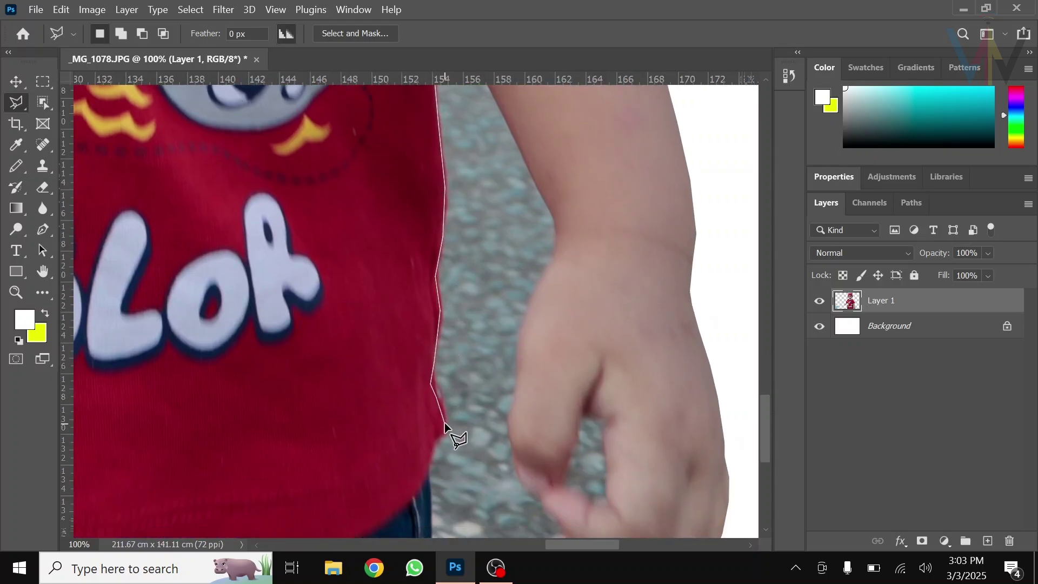
pyautogui.click(430, 463)
pyautogui.click(429, 477)
# Step: Trace the jeans' edge to below the photo and bring the outline back up around the lowest fingertip
pyautogui.moveTo(427, 487); pyautogui.dragTo(422, 236)
pyautogui.click(428, 332)
pyautogui.click(550, 331)
pyautogui.scroll(1, 550, 328)
pyautogui.click(561, 327)
pyautogui.click(544, 292)
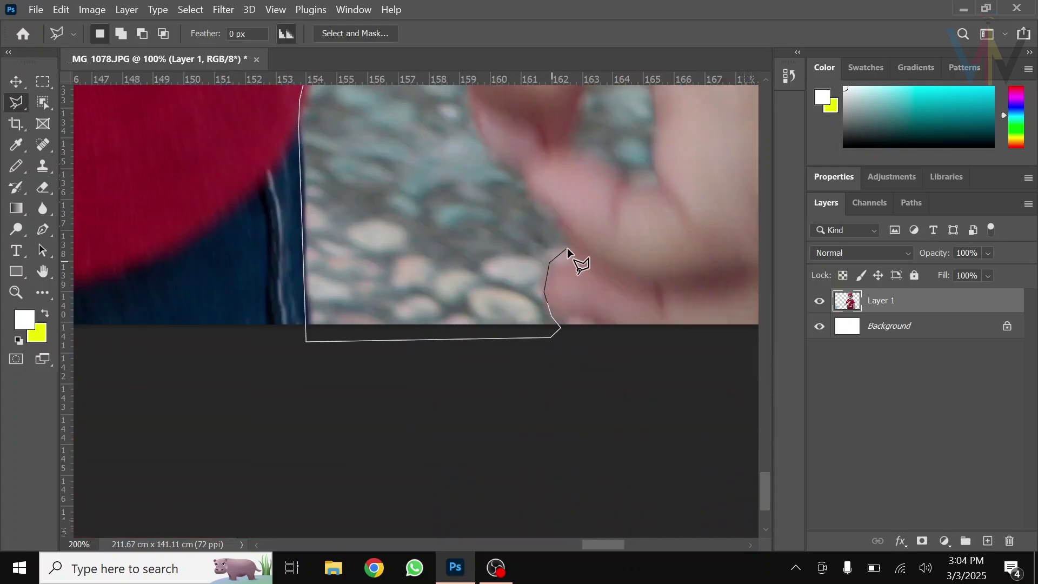
# Step: Trace the inner edge of the fingers and hand up towards the wrist
pyautogui.moveTo(482, 134); pyautogui.dragTo(473, 460)
pyautogui.click(453, 261)
pyautogui.moveTo(465, 218); pyautogui.dragTo(458, 483)
pyautogui.click(490, 326)
pyautogui.click(517, 243)
pyautogui.moveTo(517, 241); pyautogui.dragTo(528, 476)
# Step: Trace the inner edge of the arm up to the armpit and close the selection around the leftover pavement
pyautogui.moveTo(386, 172)
pyautogui.mouseDown()
pyautogui.moveTo(460, 484)
pyautogui.moveTo(358, 273)
pyautogui.mouseUp()
pyautogui.click(382, 309)
pyautogui.click(345, 184)
pyautogui.click(320, 133)
pyautogui.click(316, 222)
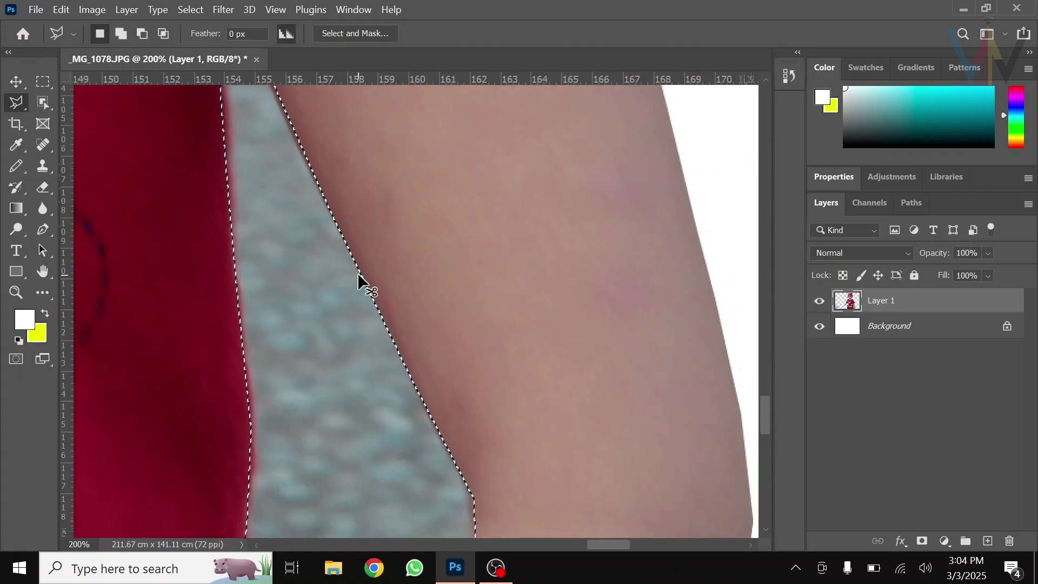
# Step: Examine the selection outline between the shirt and the hanging arm, from the armpit downwards
pyautogui.hotkey('ctrl', '0')
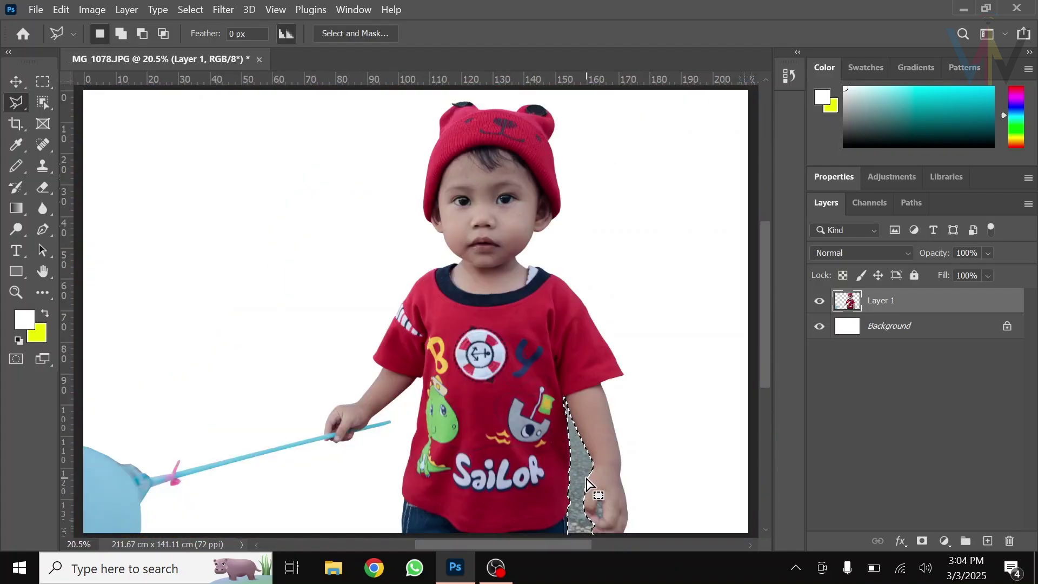
pyautogui.hotkey('ctrl', '+')
pyautogui.hotkey('ctrl', '+')
pyautogui.hotkey('ctrl', '+')
pyautogui.hotkey('ctrl', '+')
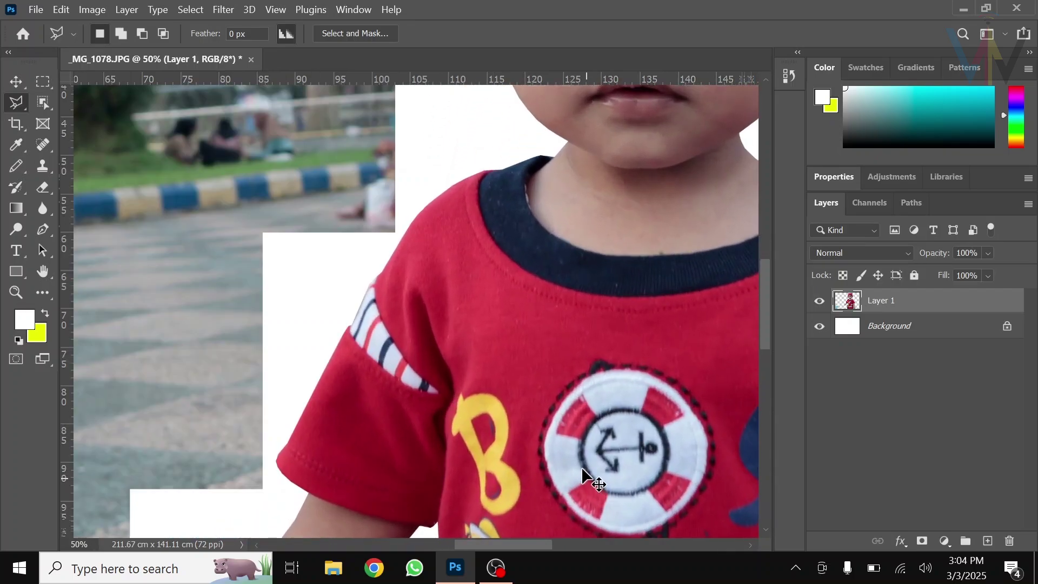
pyautogui.hotkey('ctrl', '+')
pyautogui.hotkey('ctrl', '+')
pyautogui.moveTo(646, 394); pyautogui.dragTo(225, 184)
pyautogui.moveTo(698, 327); pyautogui.dragTo(431, 181)
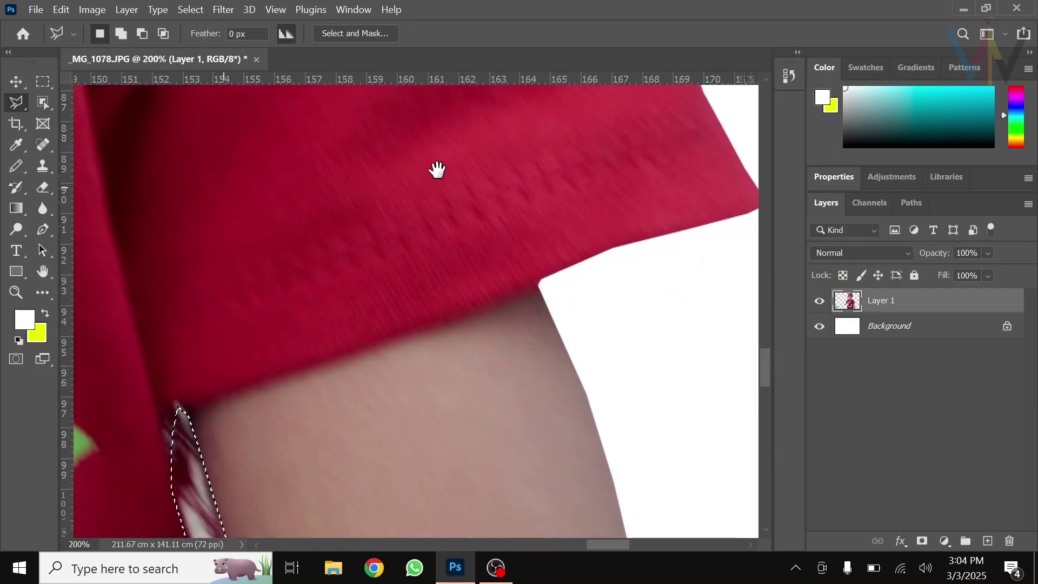
pyautogui.moveTo(276, 465); pyautogui.dragTo(454, 136)
pyautogui.moveTo(364, 326)
pyautogui.mouseDown()
pyautogui.moveTo(343, 345)
pyautogui.moveTo(353, 359)
pyautogui.mouseUp()
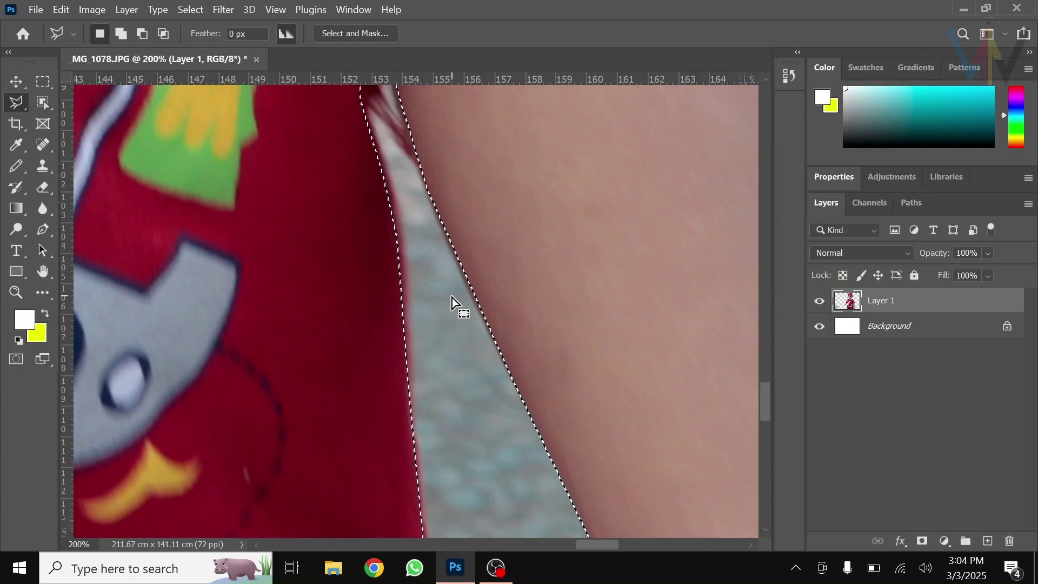
pyautogui.scroll(-4, 450, 294)
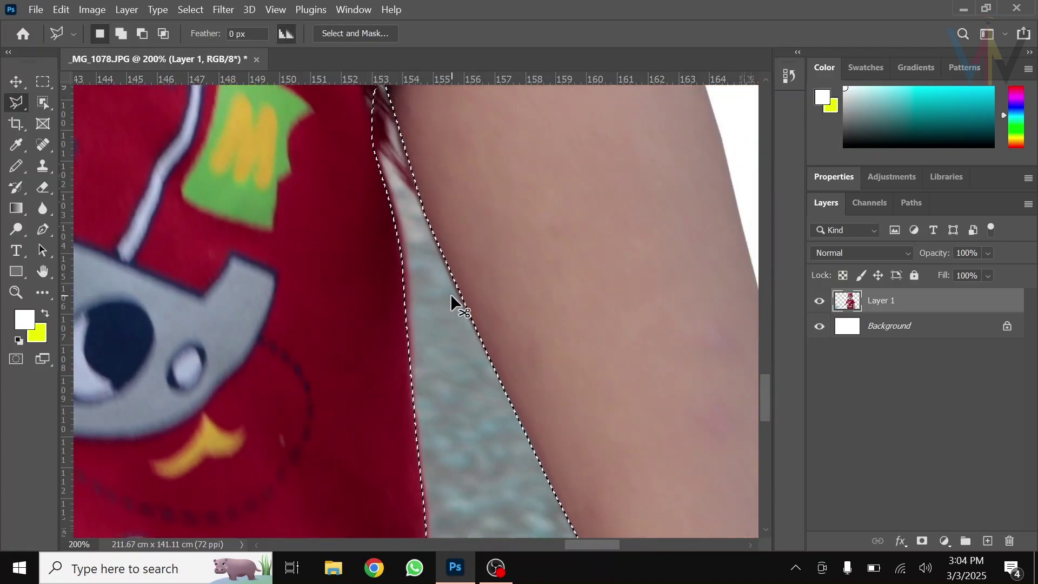
# Step: Delete the selected pavement between the shirt and the hanging arm from Layer 1 and deselect
pyautogui.hotkey('ctrl', '0')
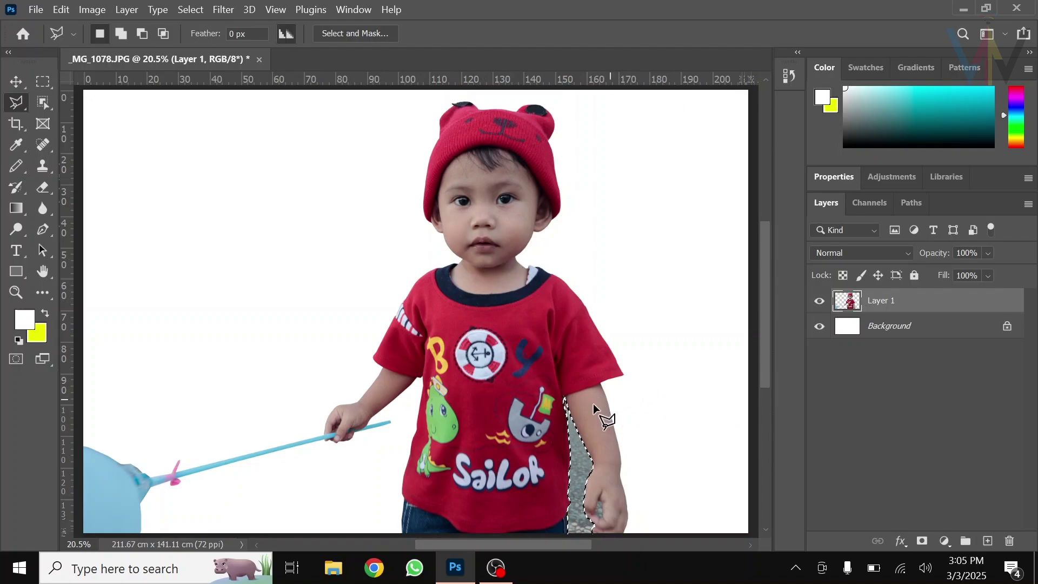
pyautogui.press('Delete')
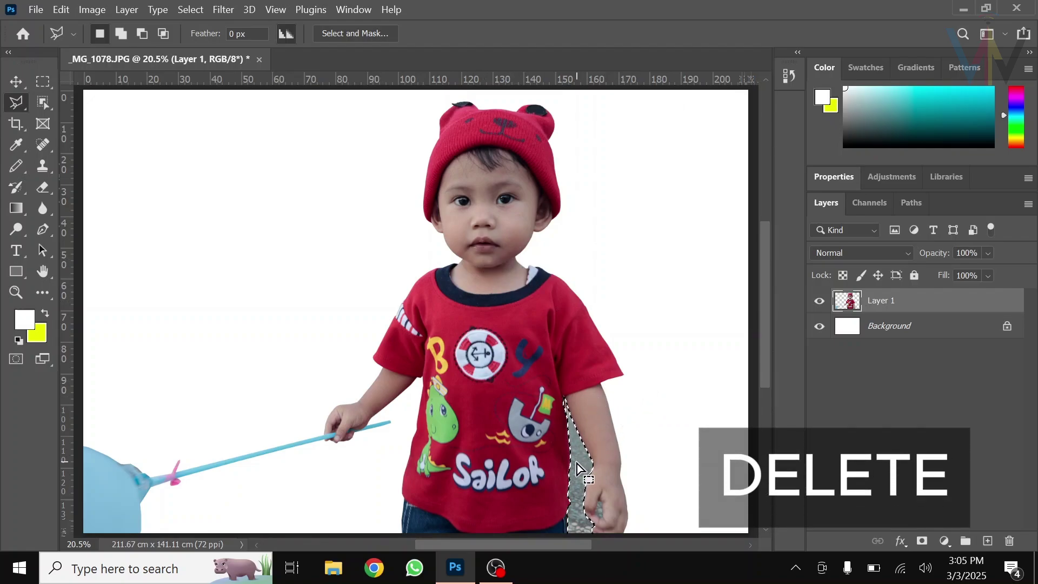
pyautogui.press('Delete')
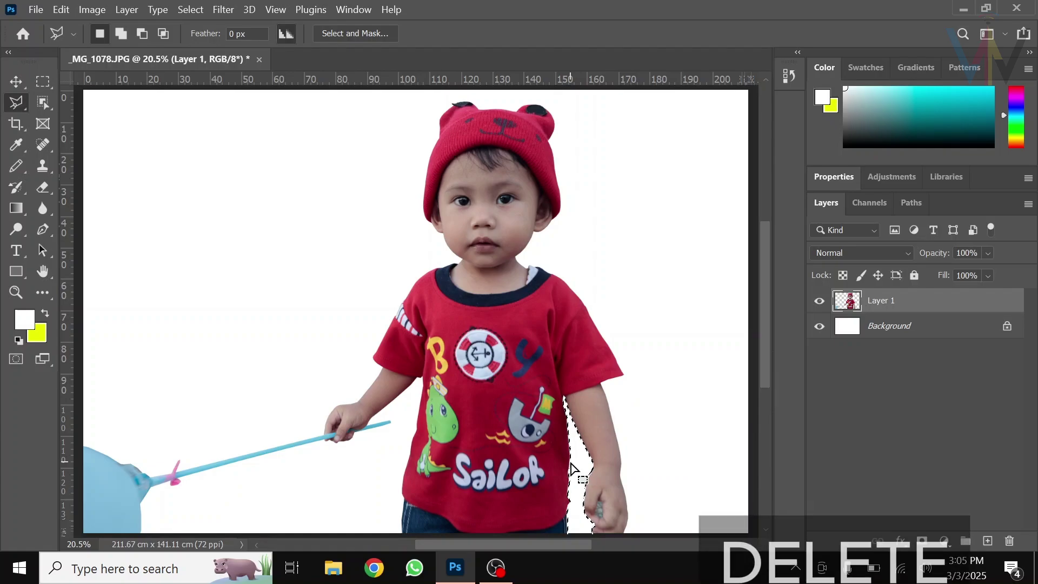
pyautogui.hotkey('ctrl', 'd')
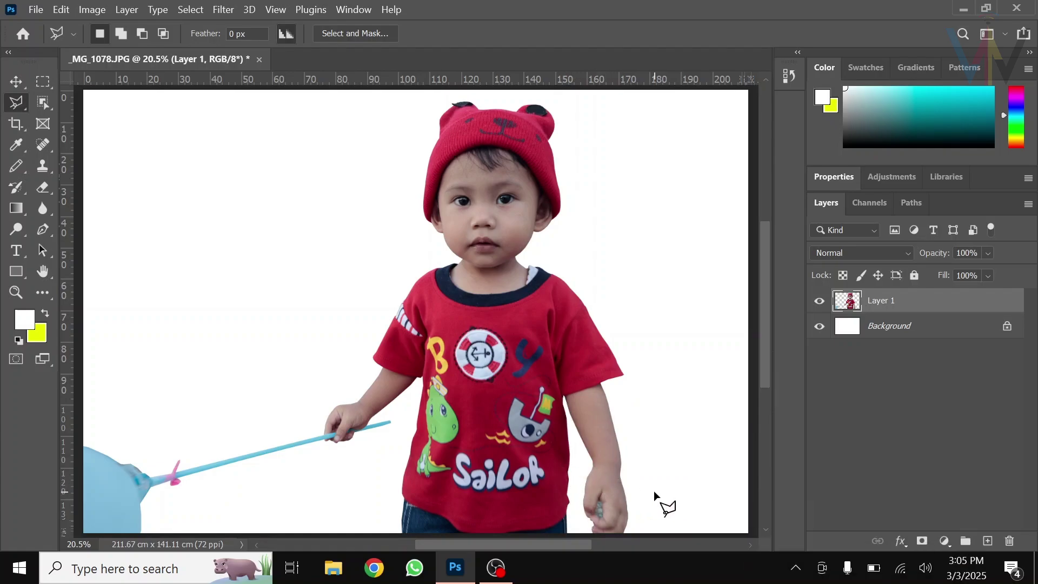
# Step: Deselect and reselect the outlined gap between shirt and arm in turn, ending with the selection cleared
pyautogui.hotkey('ctrl', '+')
pyautogui.hotkey('ctrl', '+')
pyautogui.hotkey('ctrl', '+')
pyautogui.hotkey('ctrl', '+')
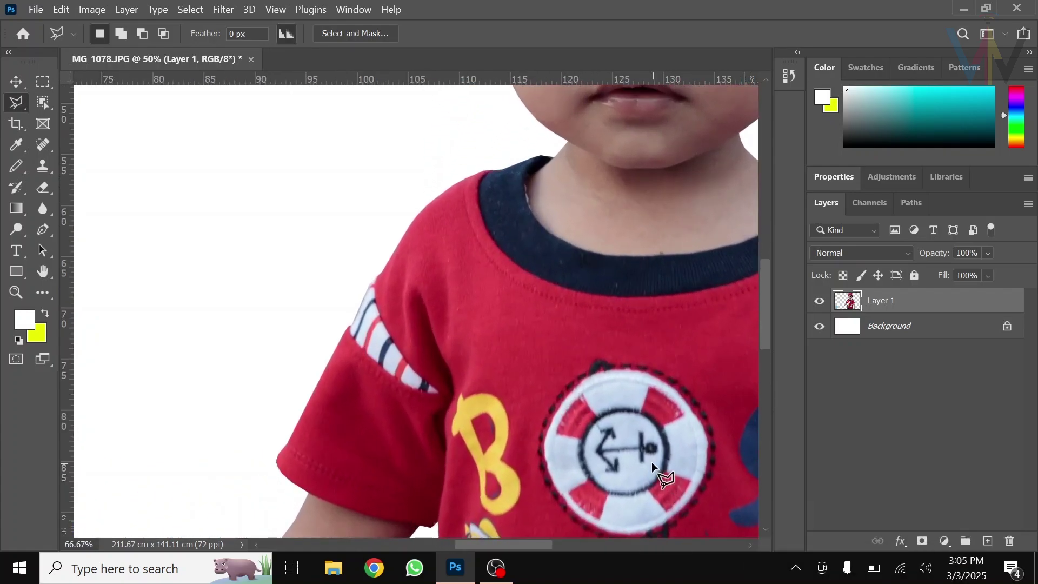
pyautogui.moveTo(595, 347); pyautogui.dragTo(431, 222)
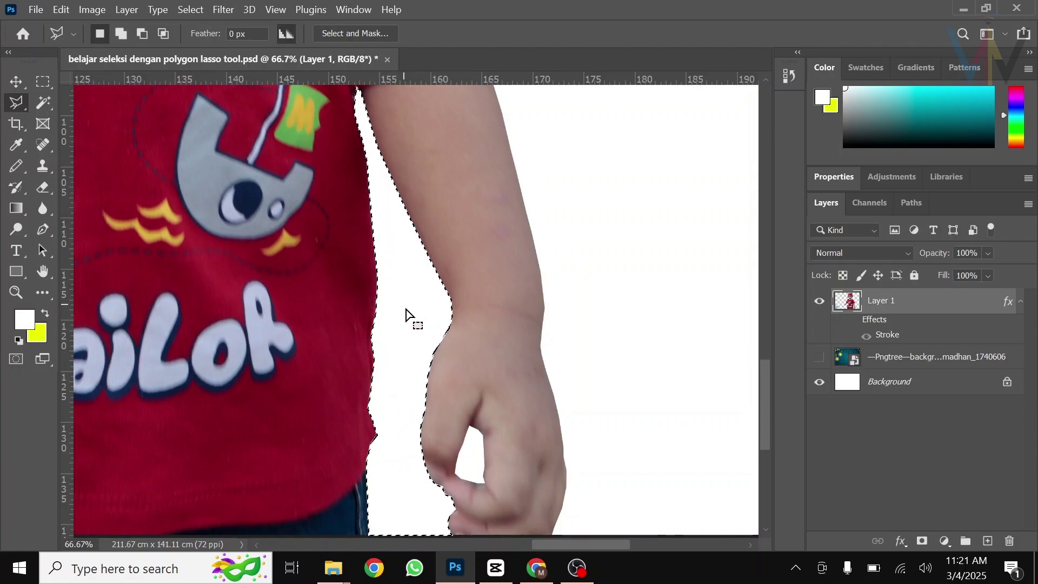
pyautogui.hotkey('ctrl', 'd')
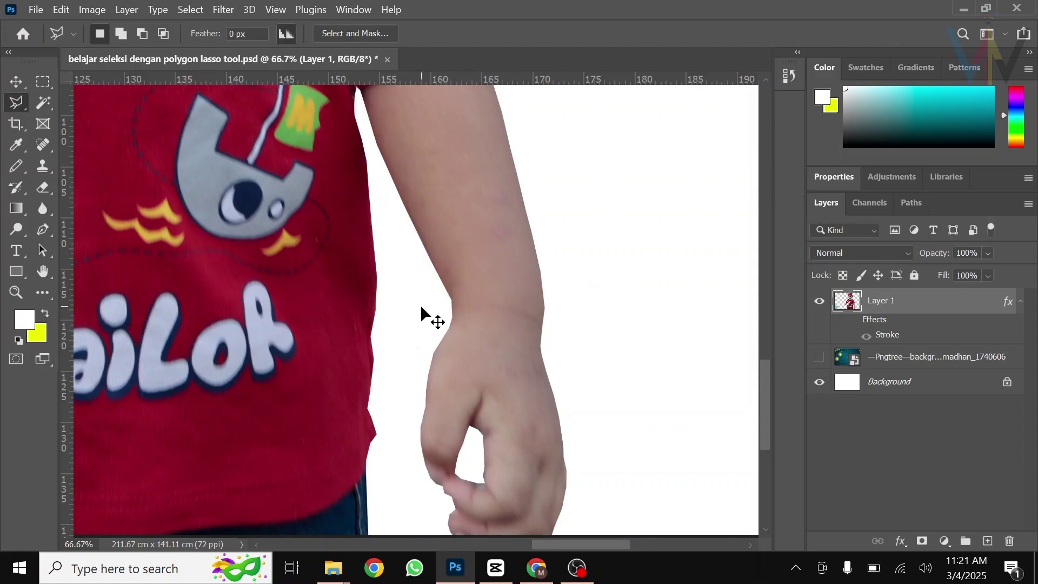
pyautogui.hotkey('ctrl', 'shift', 'd')
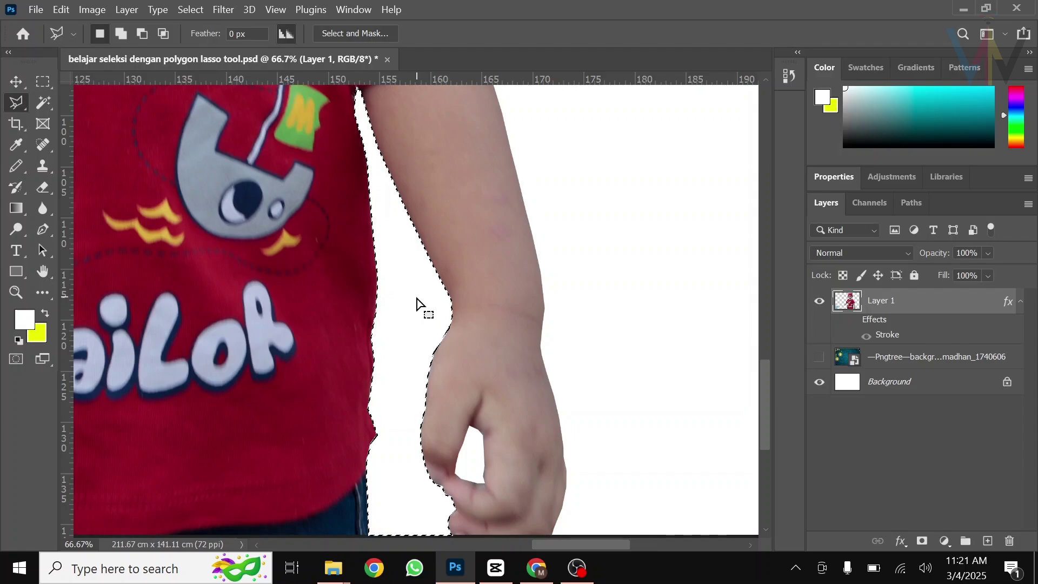
pyautogui.click(199, 11)
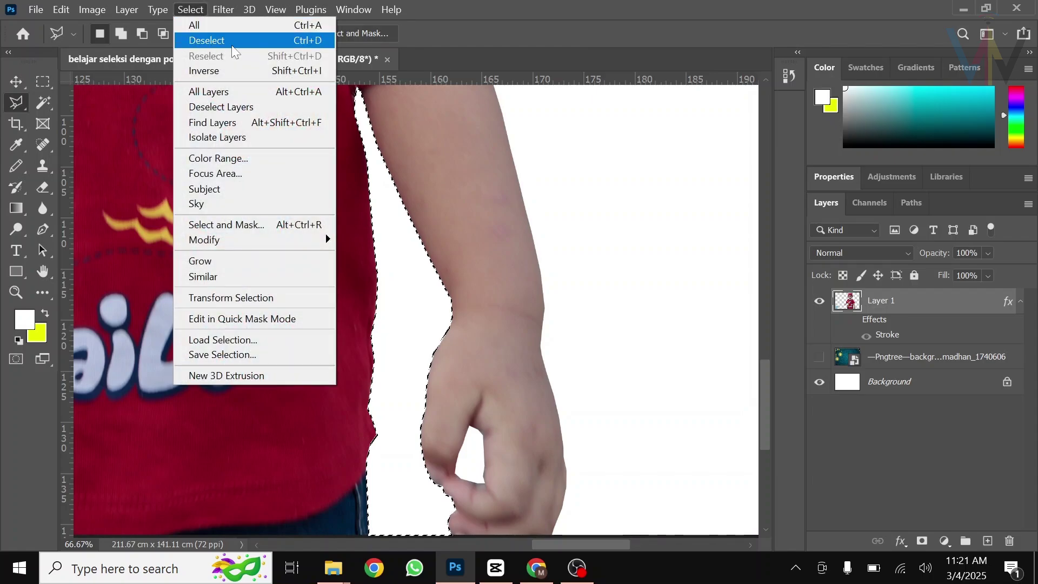
pyautogui.click(234, 52)
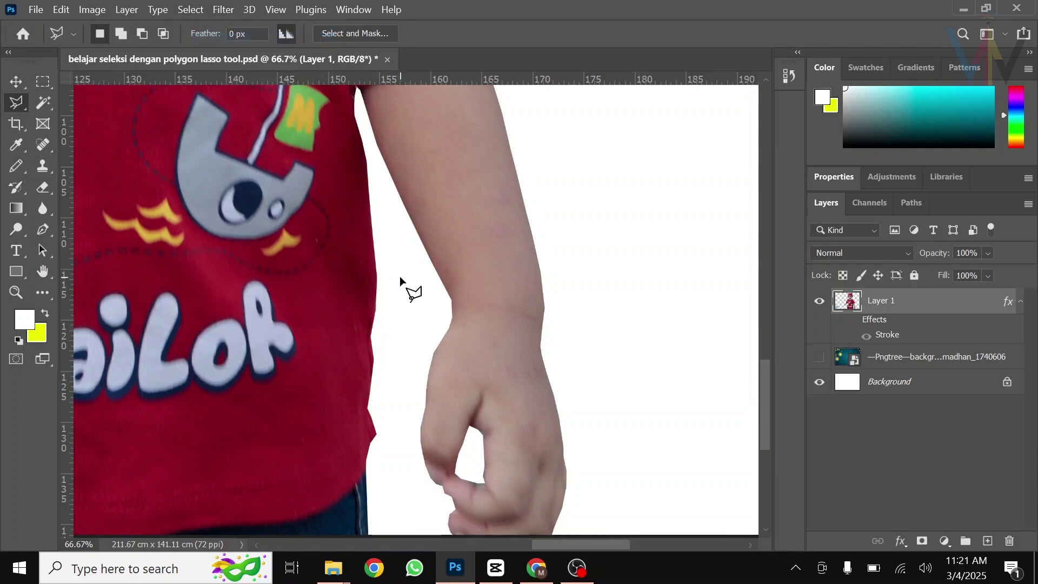
pyautogui.hotkey('ctrl', 'shift', 'd')
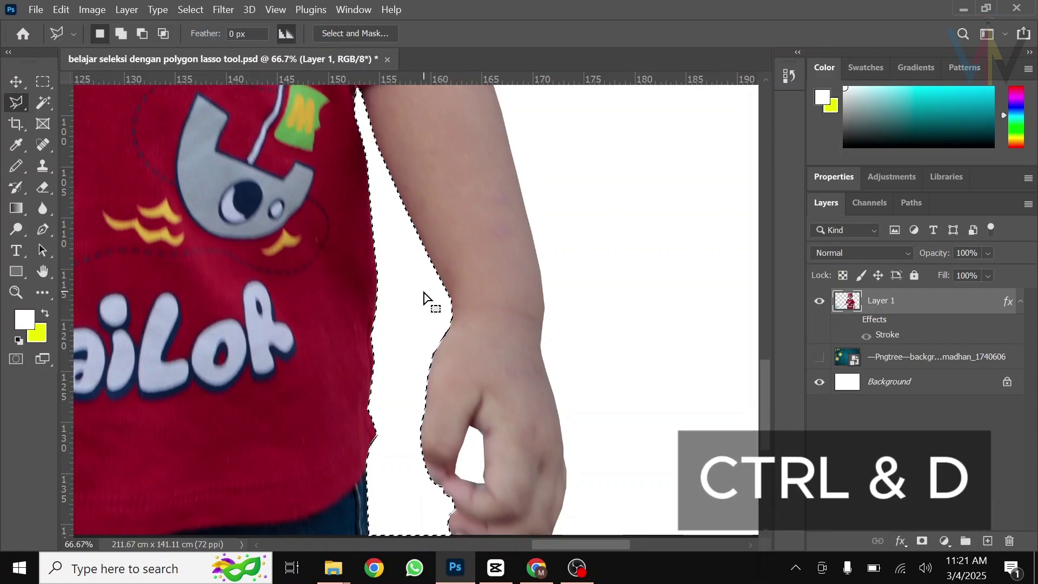
pyautogui.hotkey('ctrl', 'd')
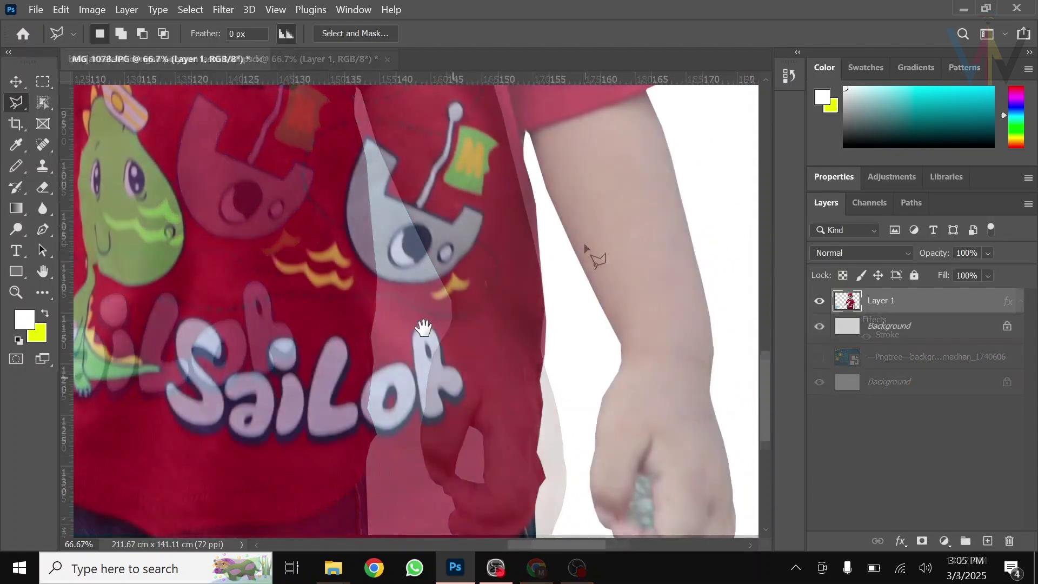
# Step: Outline the leftover pavement enclosed by the fingers of the hanging hand with the Polygonal Lasso, delete it and deselect
pyautogui.hotkey('ctrl', '+')
pyautogui.hotkey('ctrl', '+')
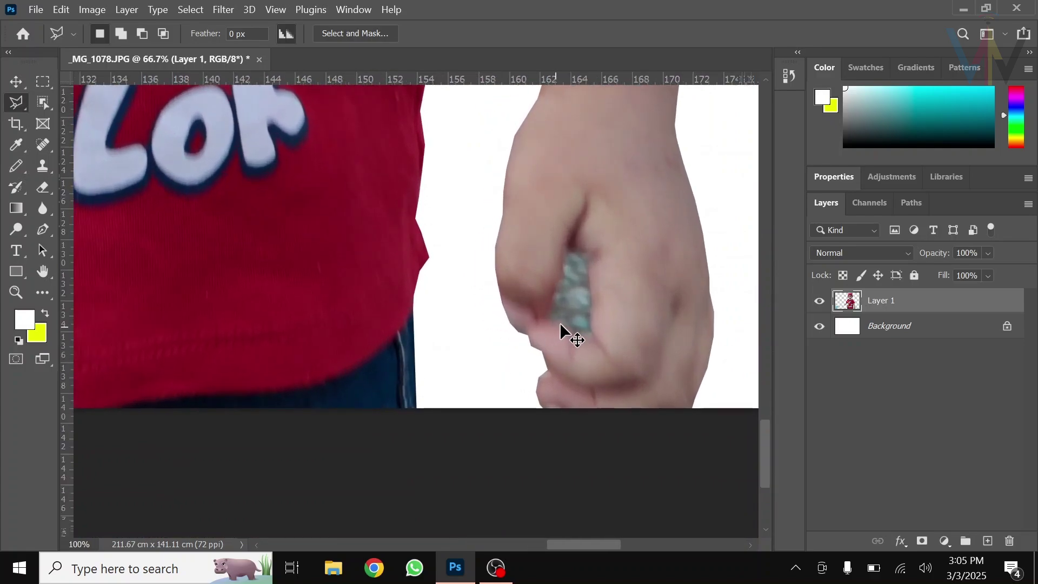
pyautogui.moveTo(596, 330); pyautogui.dragTo(381, 310)
pyautogui.click(503, 158)
pyautogui.click(472, 242)
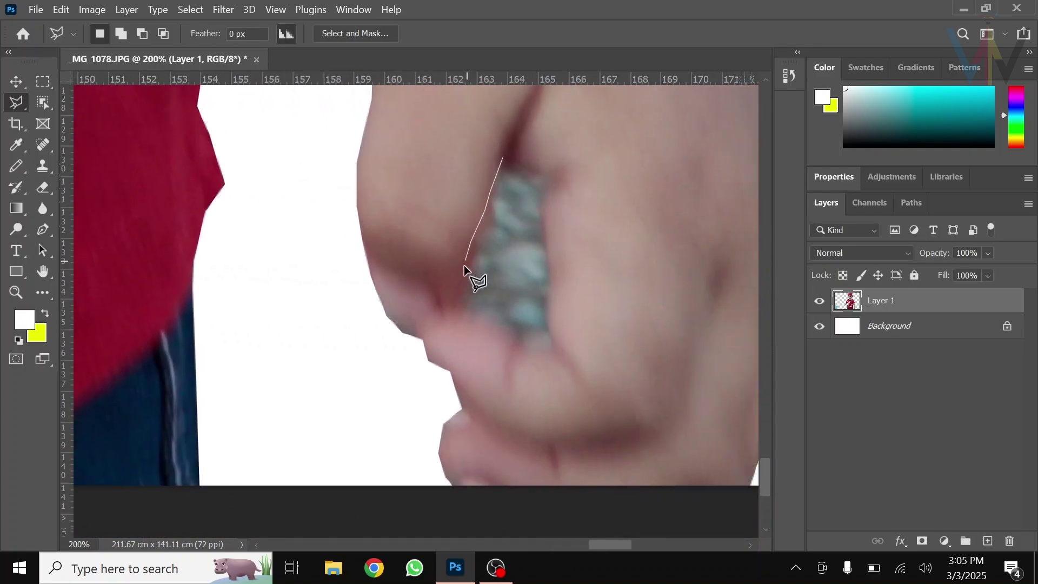
pyautogui.click(550, 330)
pyautogui.click(546, 312)
pyautogui.click(502, 158)
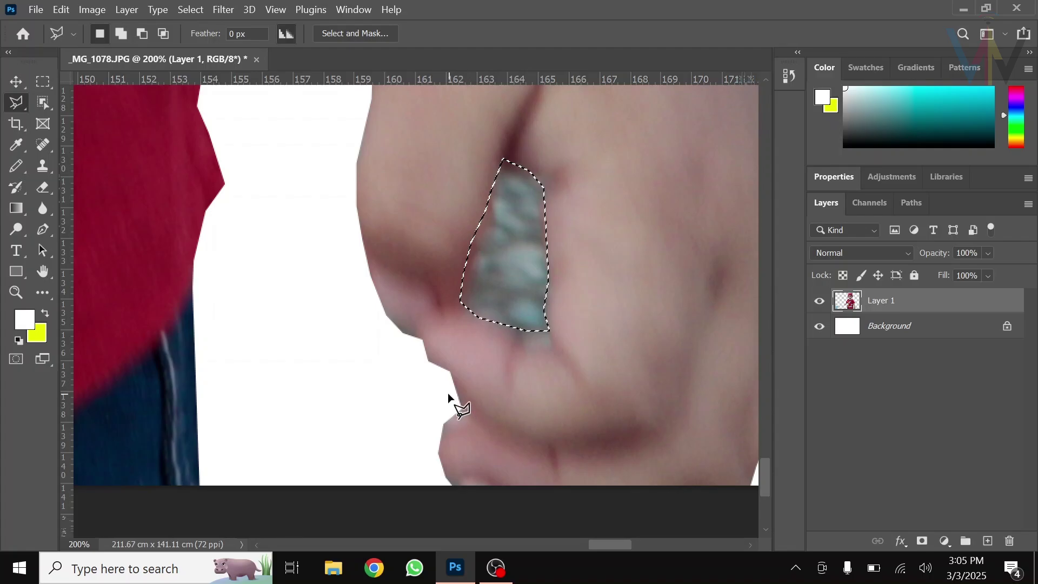
pyautogui.press('Delete')
pyautogui.hotkey('ctrl', 'd')
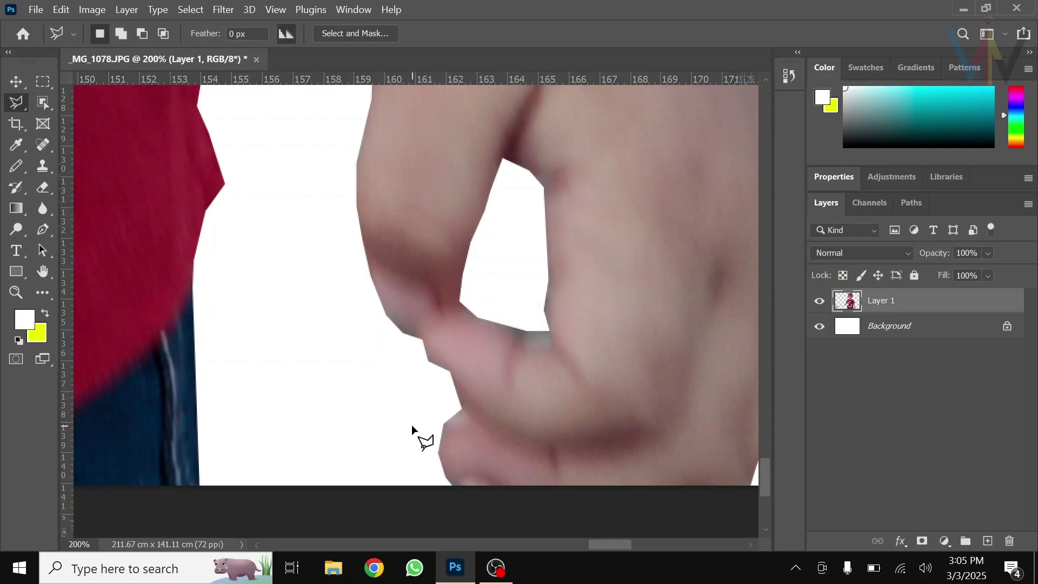
# Step: Hide the Background layer and inspect the cutout's edges around the hat, face and collar
pyautogui.hotkey('ctrl', '0')
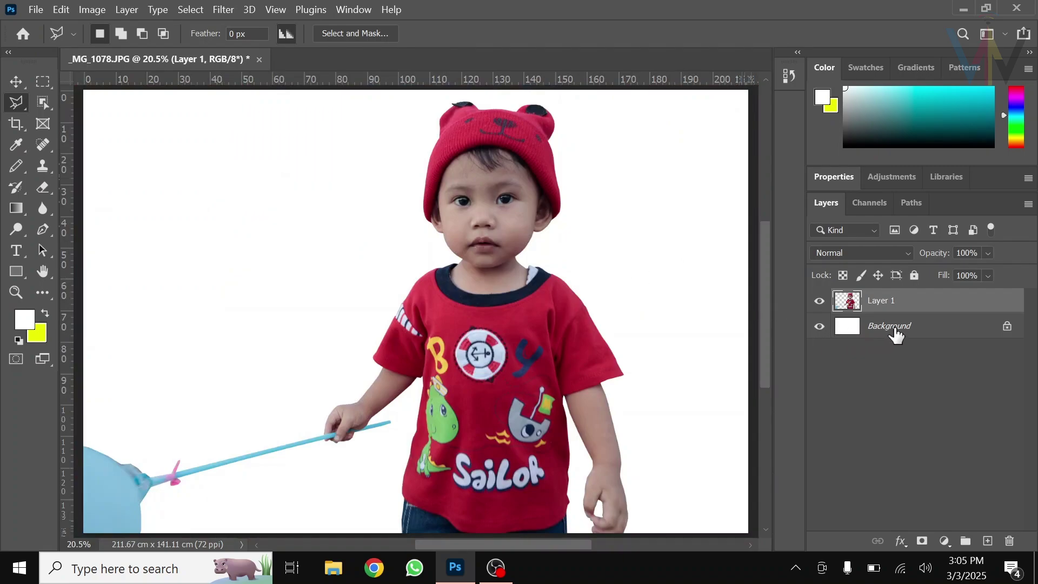
pyautogui.click(819, 327)
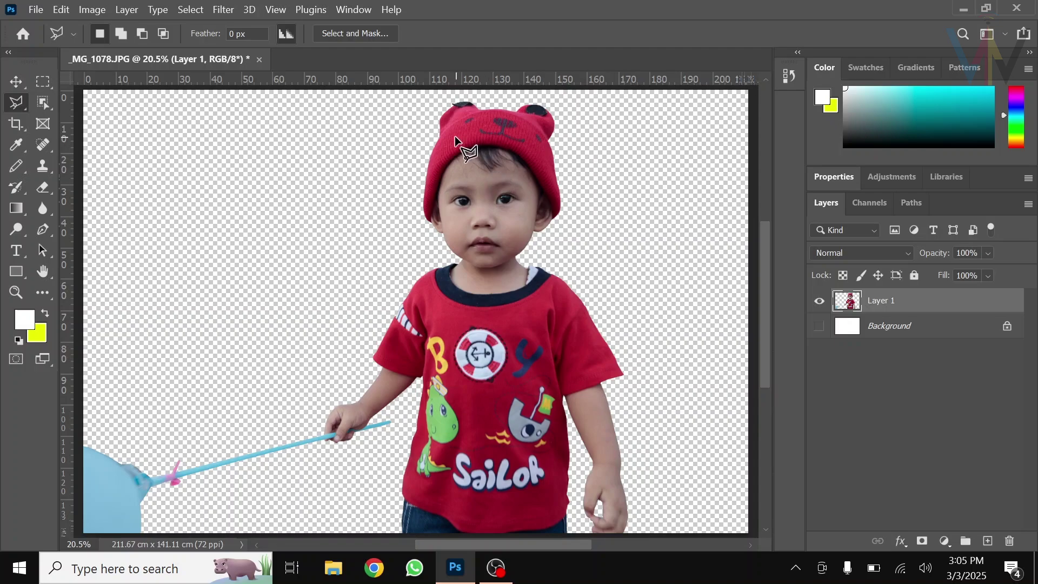
pyautogui.scroll(3, 435, 355)
pyautogui.hscroll(1, 436, 355)
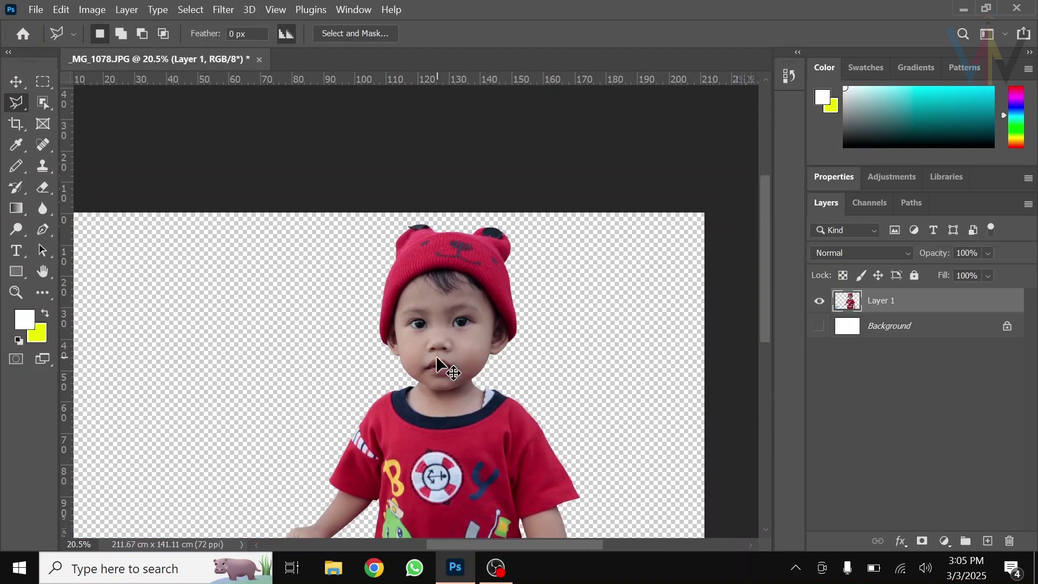
pyautogui.keyDown('alt'); pyautogui.scroll(4, 436, 356); pyautogui.keyUp('alt')
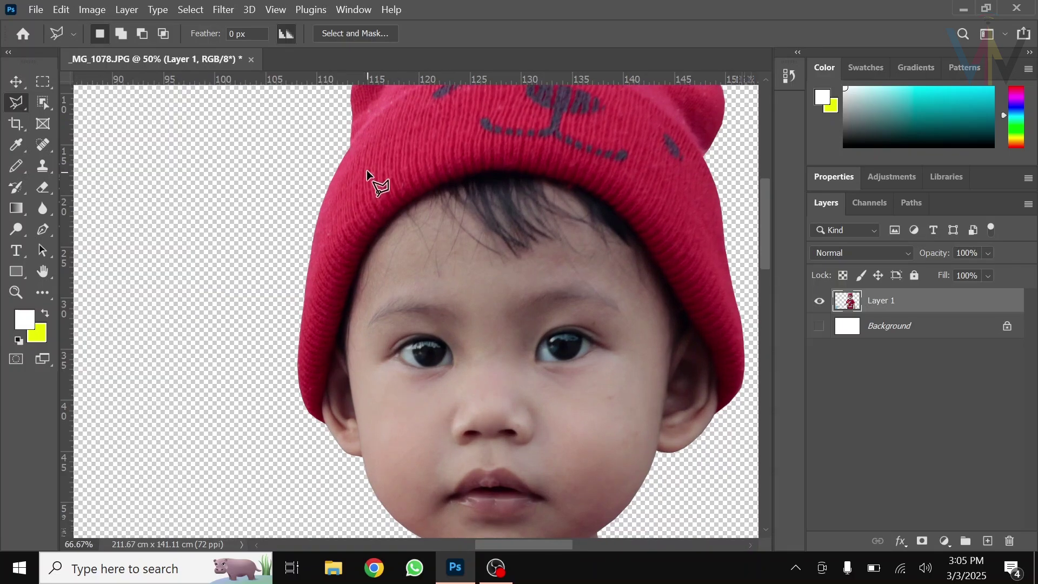
pyautogui.moveTo(351, 172); pyautogui.dragTo(317, 278)
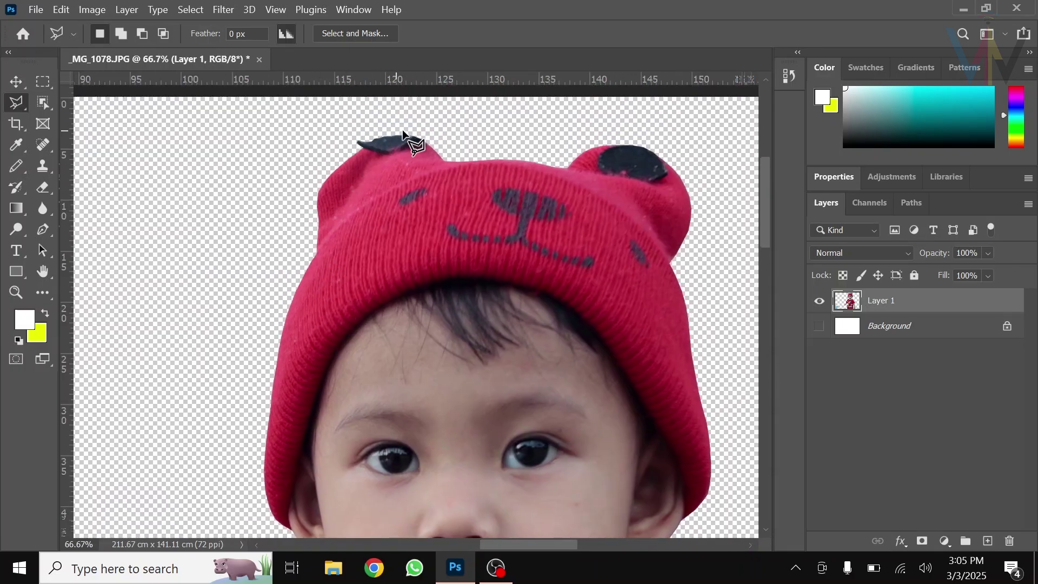
pyautogui.moveTo(614, 195); pyautogui.dragTo(461, 153)
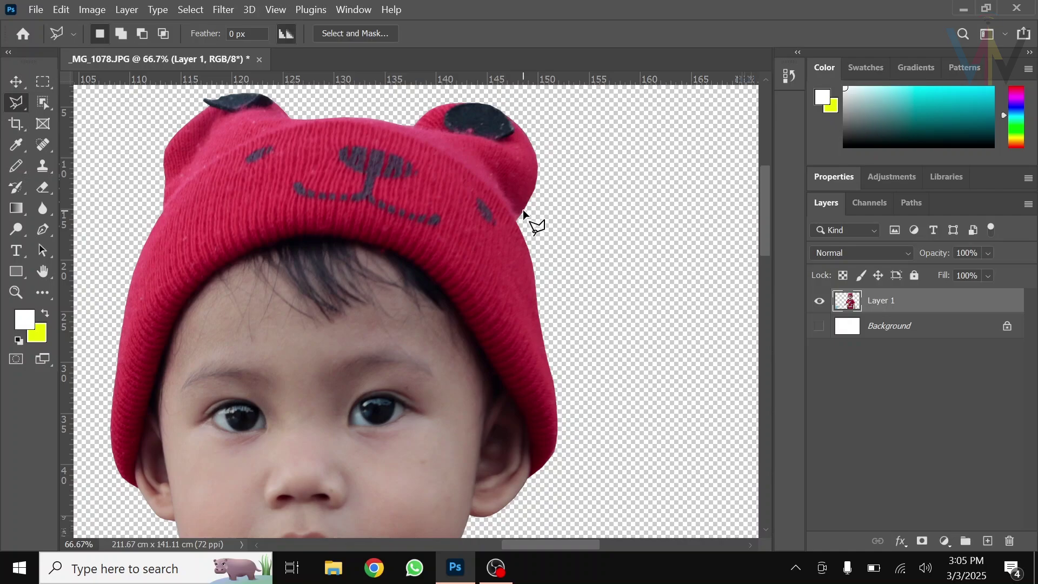
pyautogui.moveTo(514, 245); pyautogui.dragTo(493, 139)
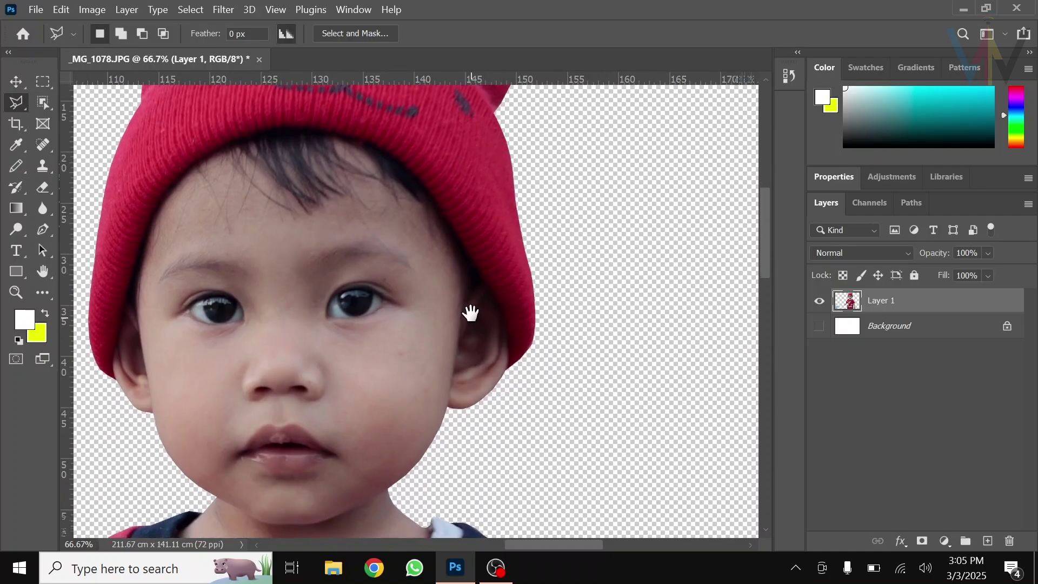
pyautogui.moveTo(428, 346); pyautogui.dragTo(561, 167)
pyautogui.moveTo(401, 306); pyautogui.dragTo(375, 392)
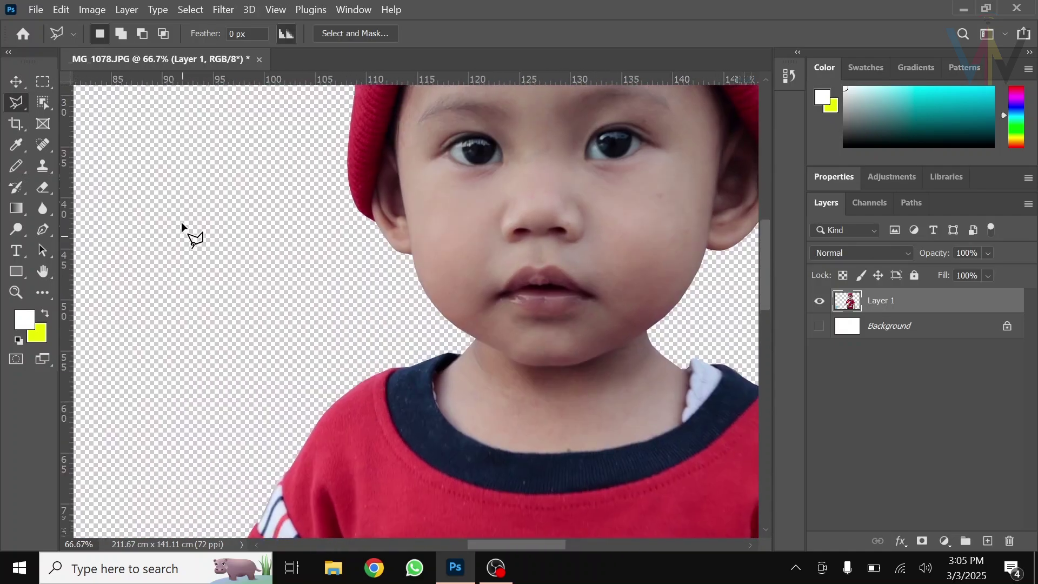
# Step: Review the available object selection and lasso tools and examine the cutout's edges around the hat and face again
pyautogui.click(43, 102)
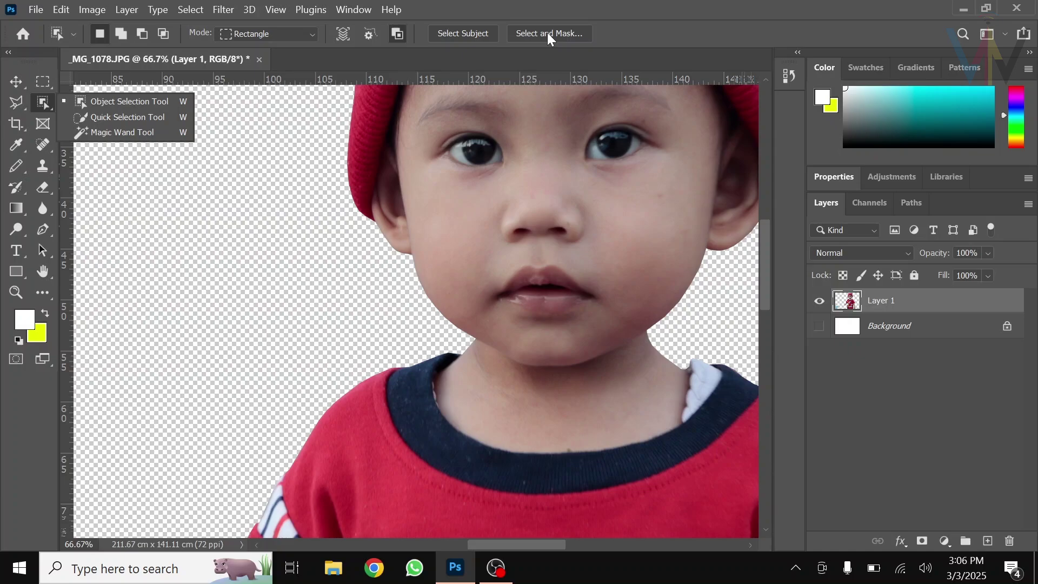
pyautogui.click(544, 2)
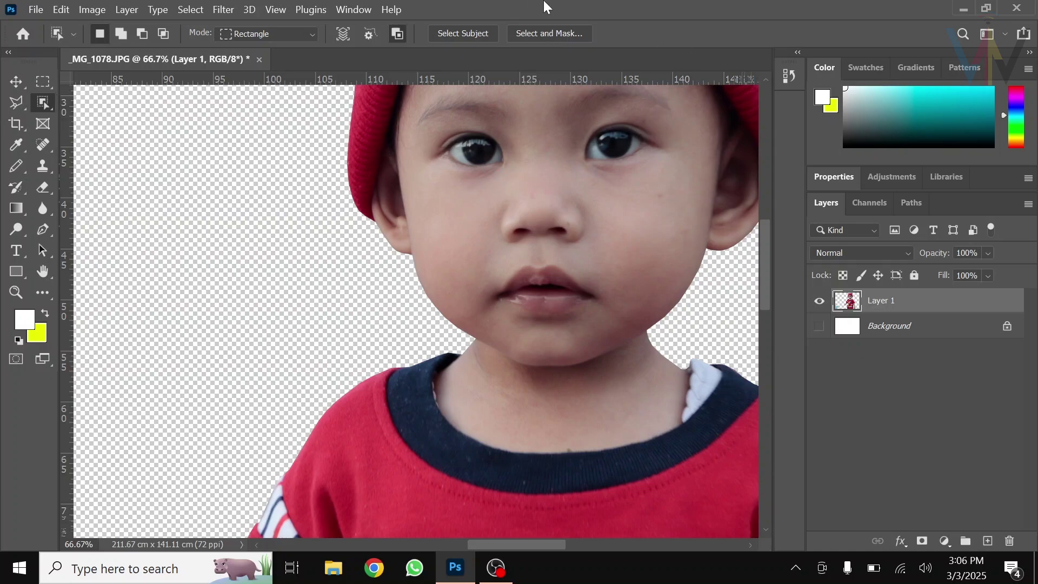
pyautogui.moveTo(526, 148); pyautogui.dragTo(374, 369)
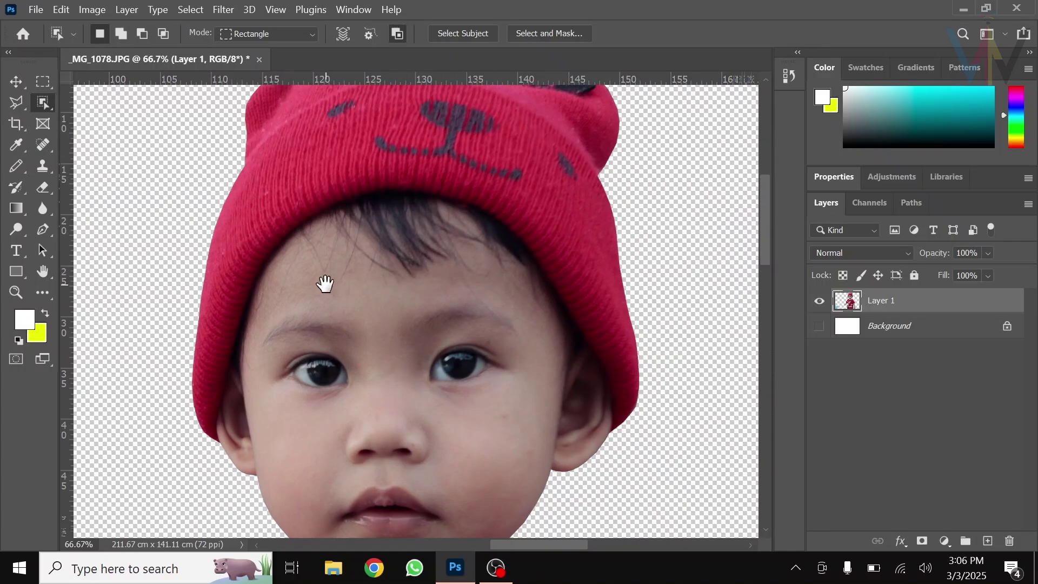
pyautogui.moveTo(325, 283); pyautogui.dragTo(341, 174)
pyautogui.moveTo(341, 279); pyautogui.dragTo(343, 171)
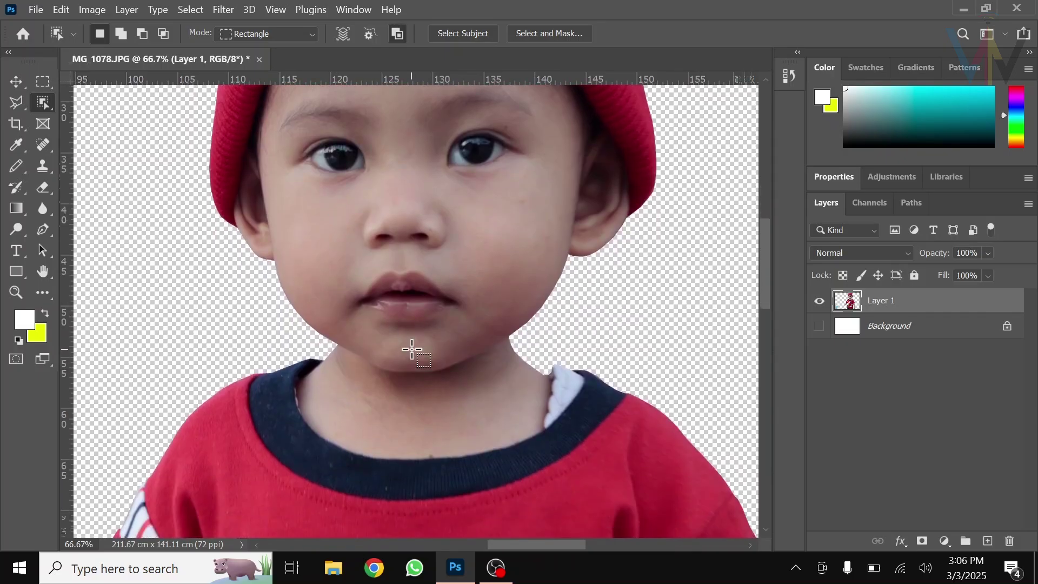
pyautogui.hotkey('ctrl', '0')
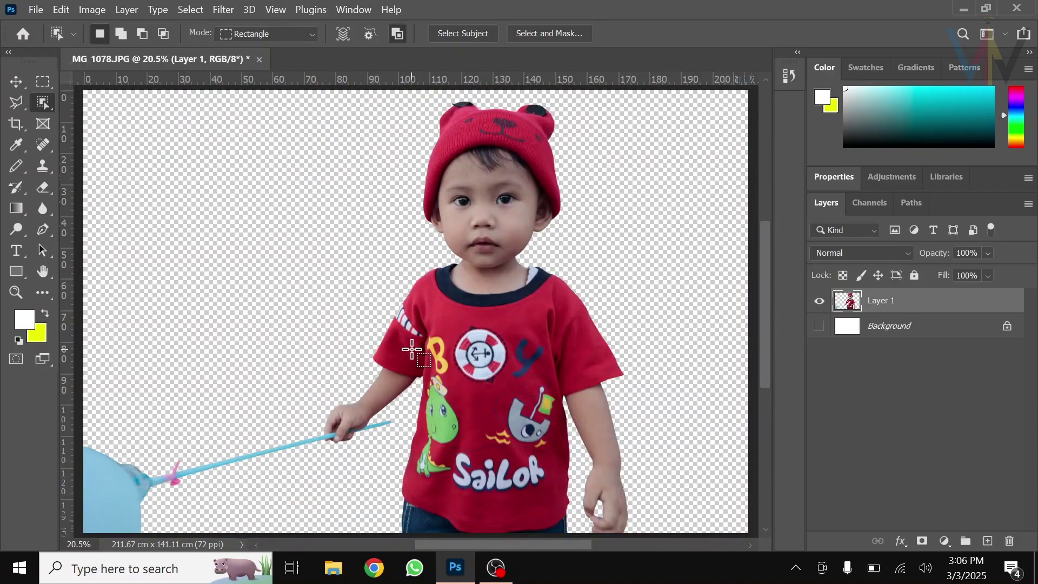
pyautogui.click(22, 105)
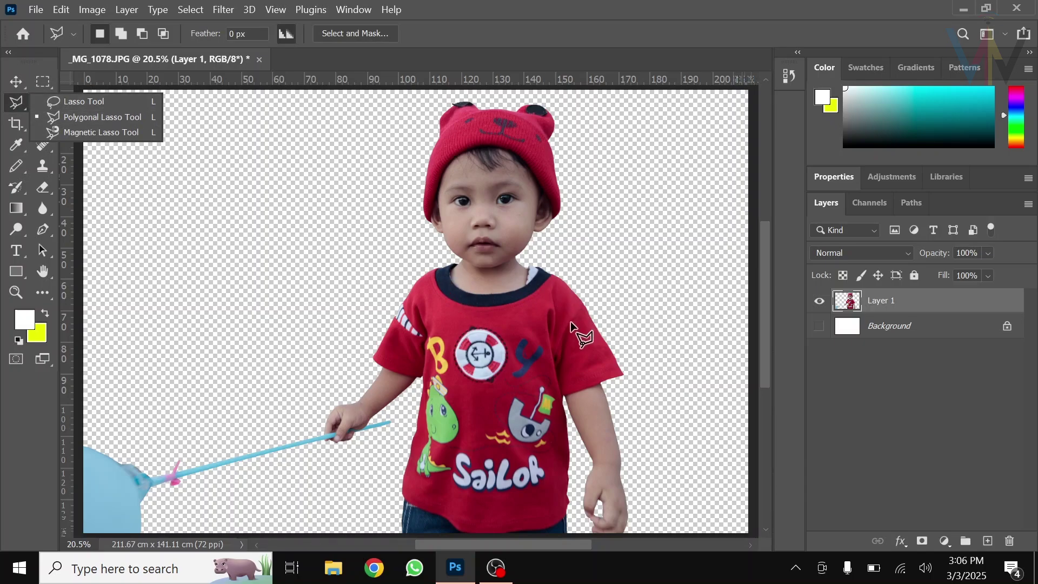
# Step: Examine the cutout's edges along the sleeve, the shirt's side and the hanging arm and hand up close
pyautogui.hotkey('ctrl', '+')
pyautogui.hotkey('ctrl', '+')
pyautogui.moveTo(617, 337); pyautogui.dragTo(400, 202)
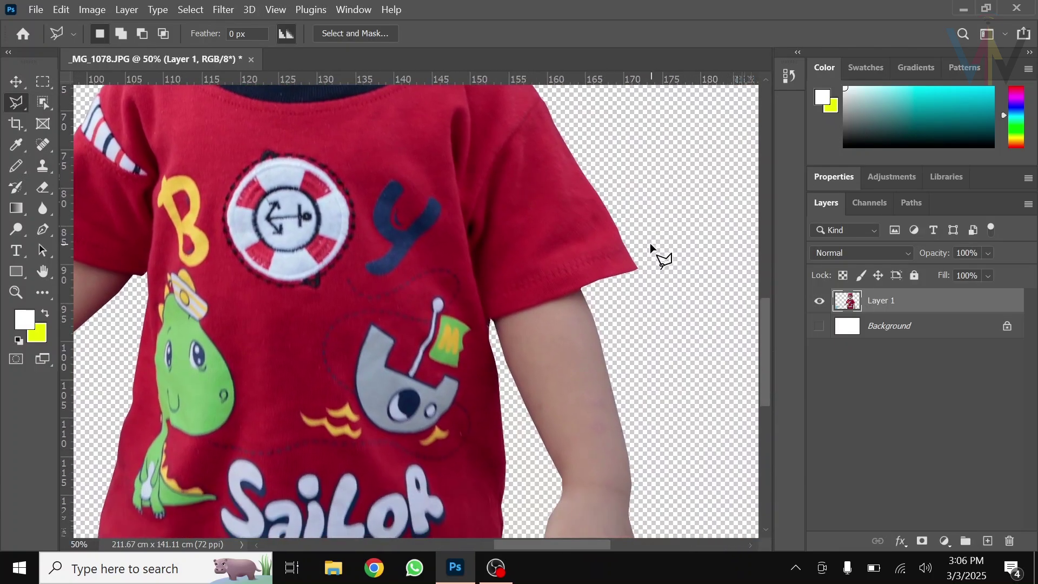
pyautogui.hotkey('ctrl', '+')
pyautogui.hotkey('ctrl', '+')
pyautogui.moveTo(592, 286); pyautogui.dragTo(554, 167)
pyautogui.moveTo(548, 368); pyautogui.dragTo(529, 193)
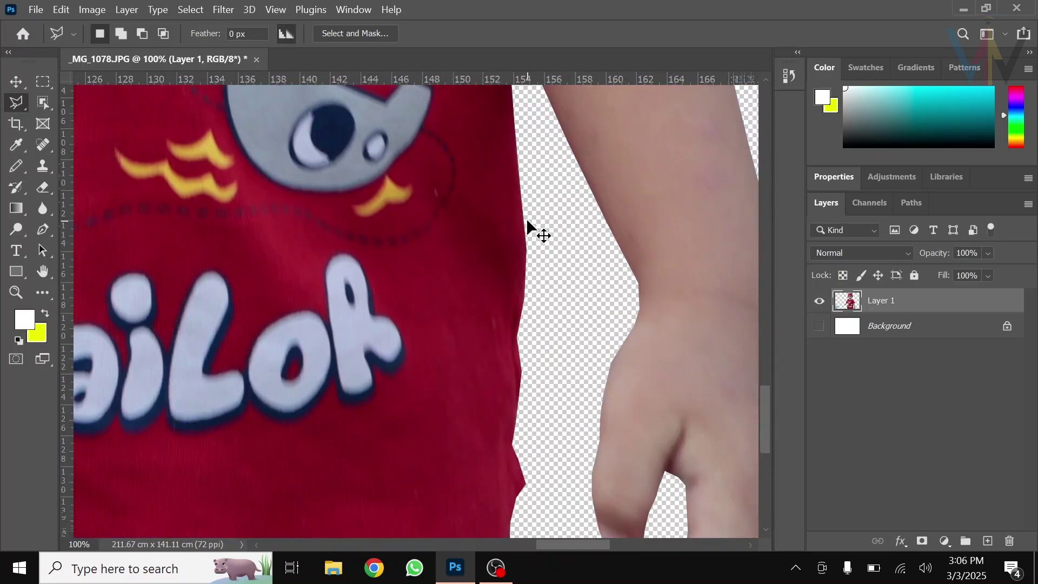
pyautogui.hotkey('ctrl', '-')
pyautogui.hotkey('ctrl', '-')
pyautogui.hotkey('ctrl', '-')
pyautogui.hotkey('ctrl', '-')
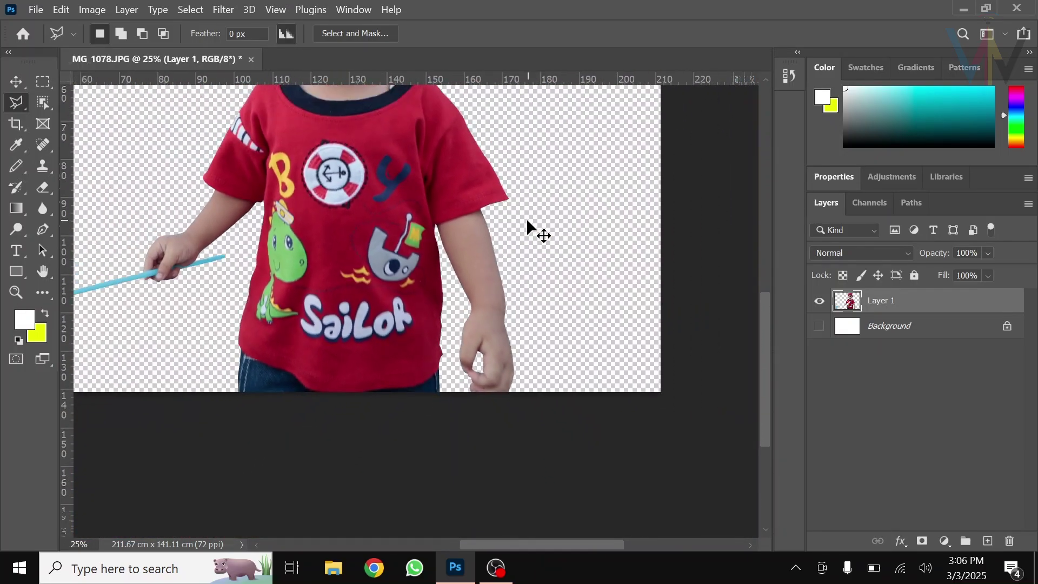
pyautogui.hotkey('ctrl', '-')
pyautogui.hotkey('ctrl', '0')
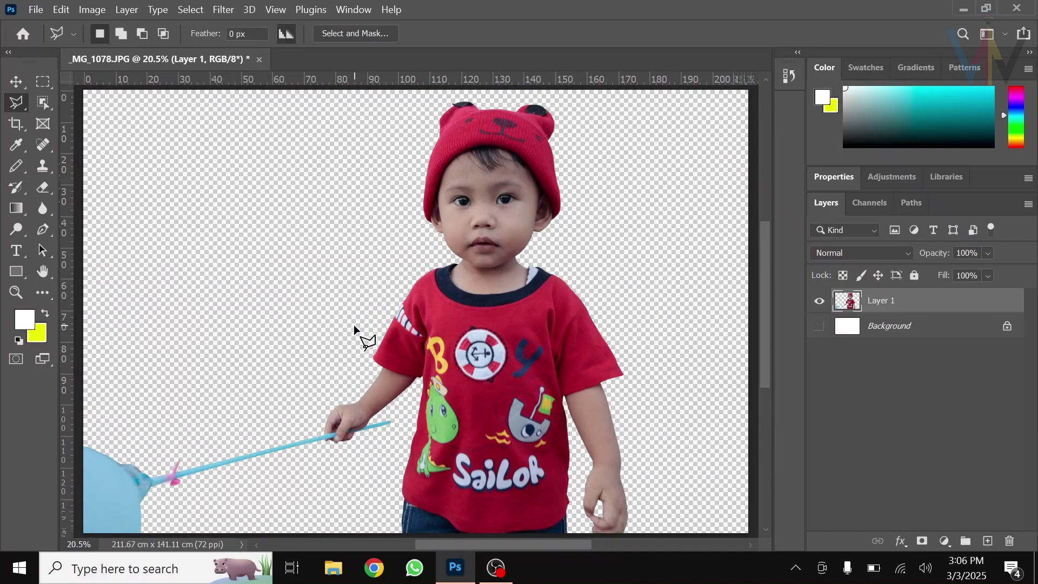
# Step: Switch to File Explorer and browse the Downloads folder for a new background image
pyautogui.click(333, 557)
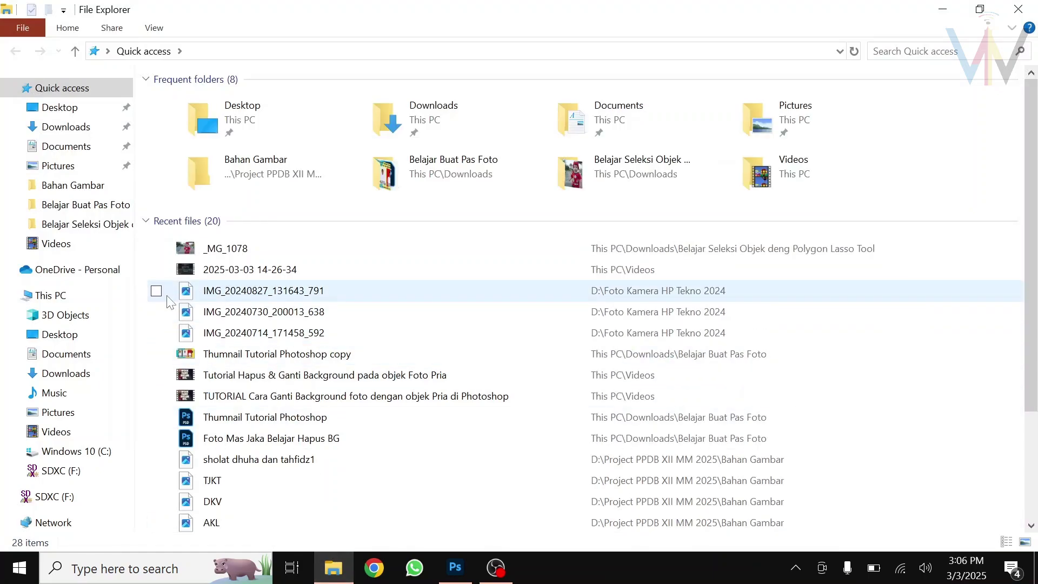
pyautogui.click(66, 126)
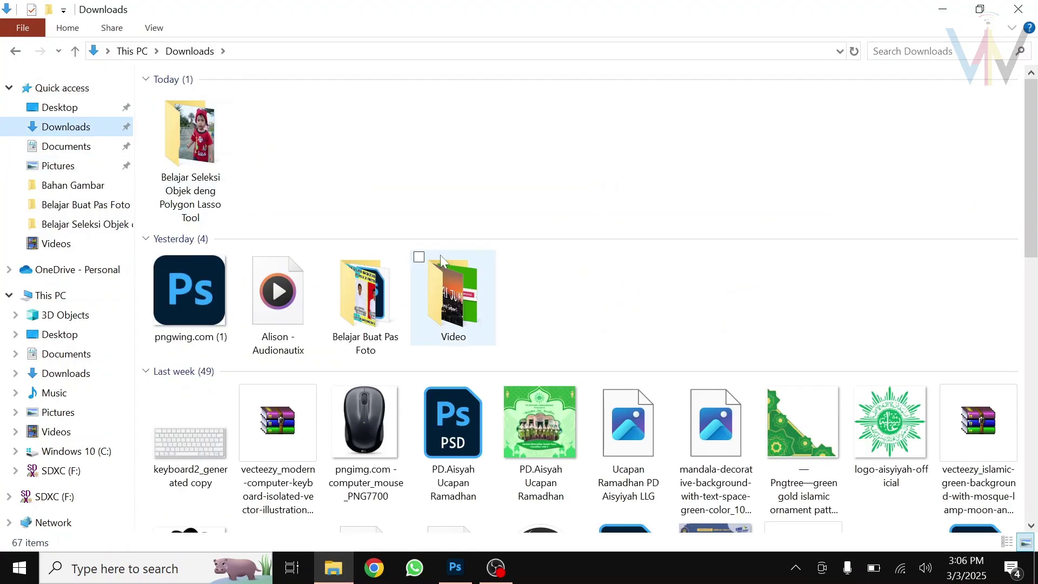
pyautogui.scroll(-10, 441, 261)
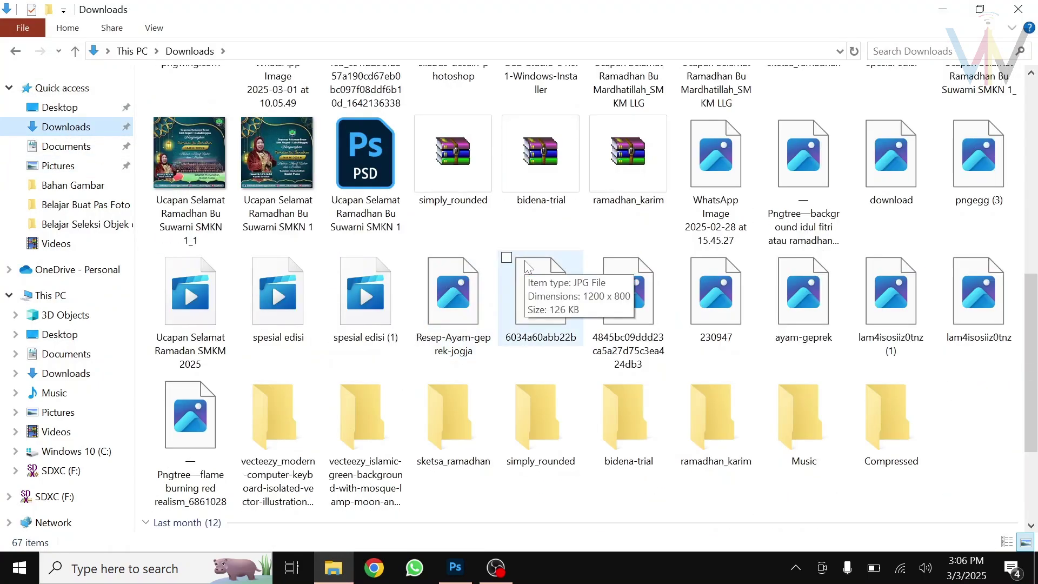
pyautogui.scroll(5, 525, 260)
pyautogui.scroll(-11, 489, 271)
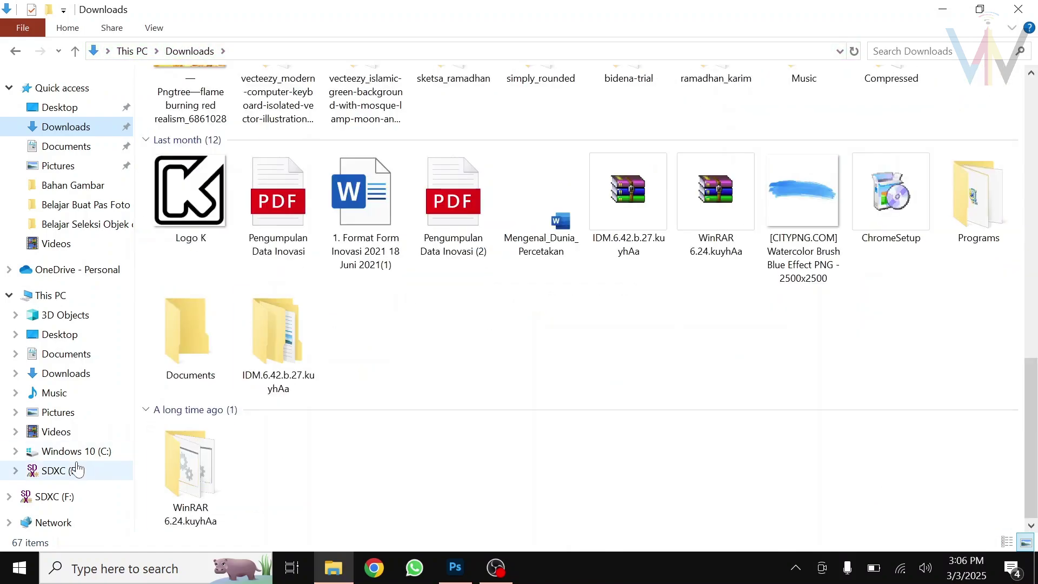
pyautogui.scroll(16, 331, 290)
pyautogui.scroll(-5, 331, 290)
# Step: Preview the green mandala decorative background image, close it and look through the remaining images in Downloads
pyautogui.doubleClick(713, 165)
pyautogui.click(573, 517)
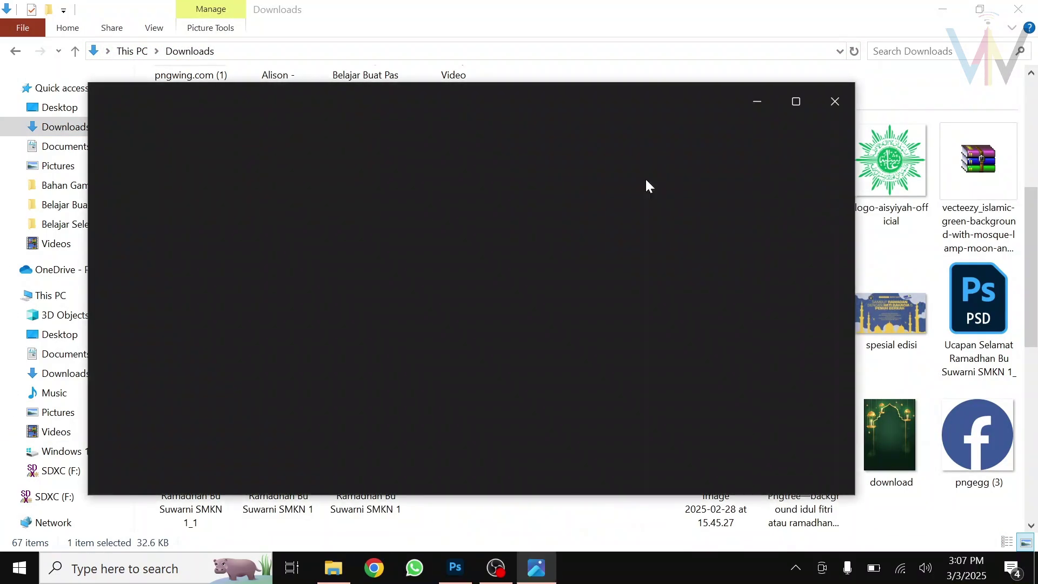
pyautogui.click(834, 101)
pyautogui.scroll(-9, 686, 288)
pyautogui.scroll(9, 689, 295)
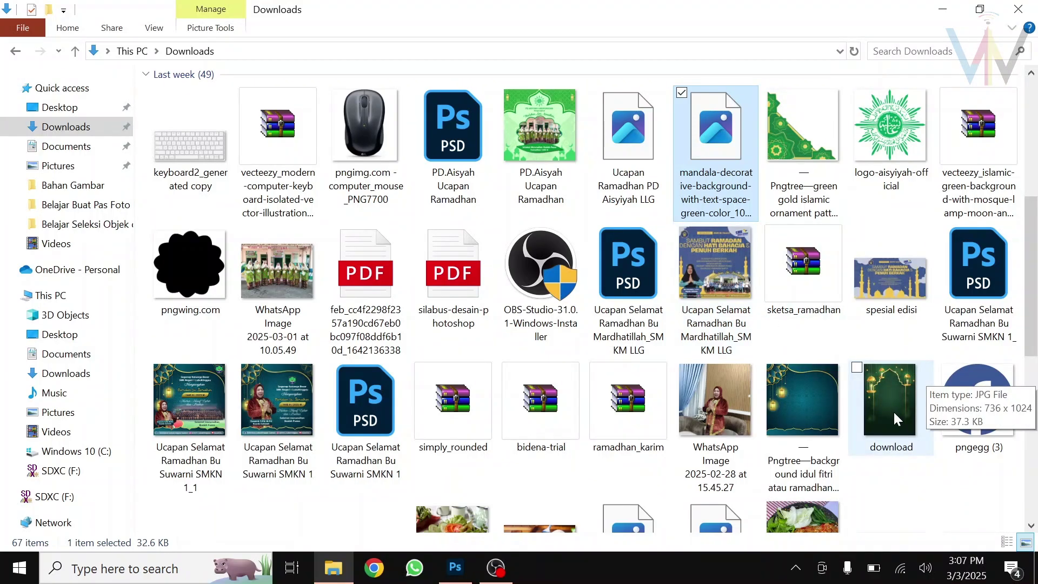
# Step: Place the Pngtree idul fitri / ramadhan background image into the photo document and enlarge it to about 515% to cover the canvas
pyautogui.moveTo(819, 397); pyautogui.dragTo(340, 340)
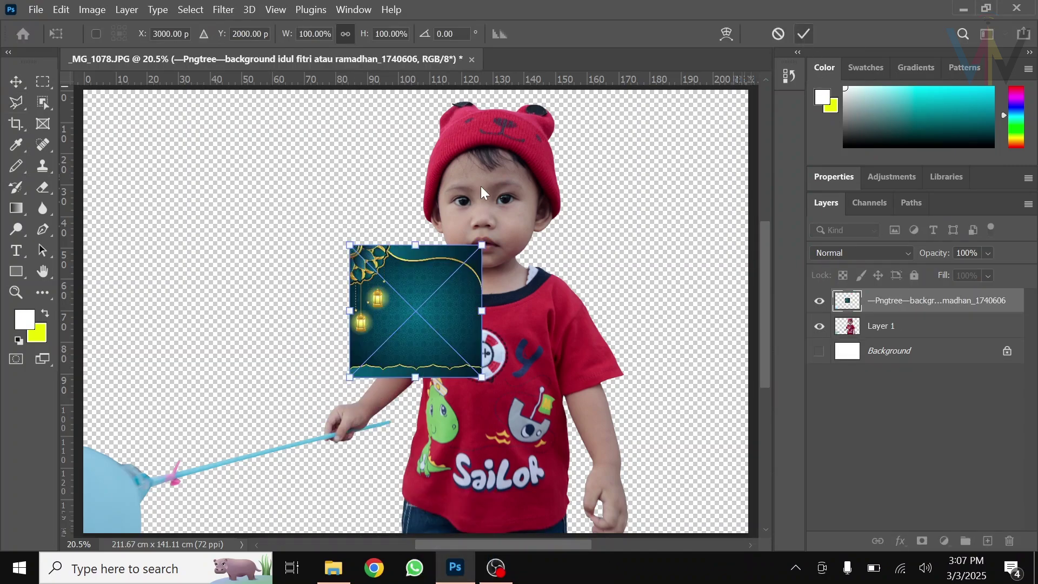
pyautogui.moveTo(425, 245); pyautogui.dragTo(429, 96)
pyautogui.moveTo(415, 375); pyautogui.dragTo(428, 580)
pyautogui.moveTo(640, 320); pyautogui.dragTo(756, 312)
pyautogui.moveTo(193, 311); pyautogui.dragTo(77, 305)
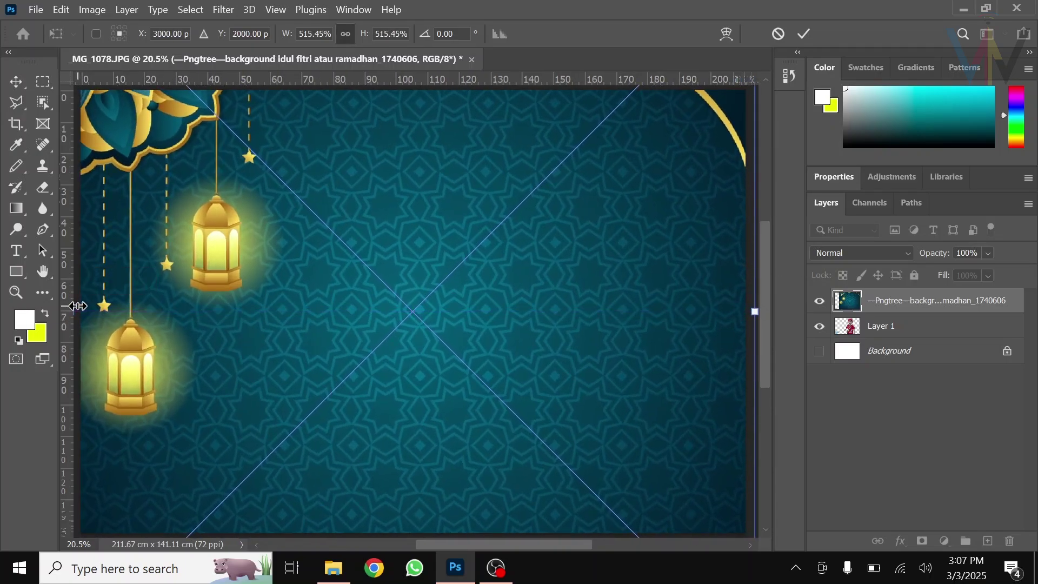
pyautogui.click(804, 35)
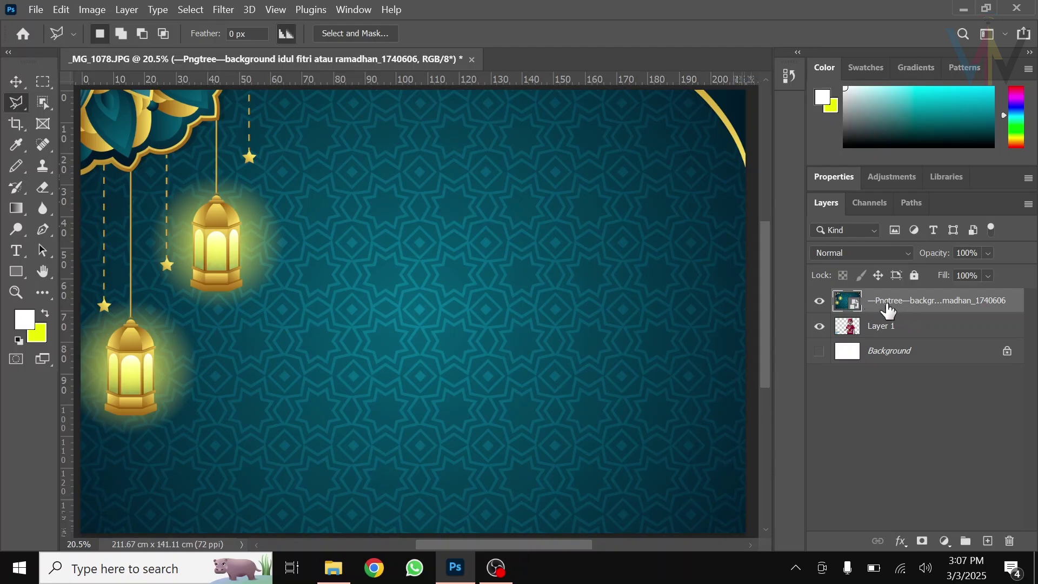
# Step: Move the placed Pngtree background layer beneath Layer 1 and make Layer 1 the active layer
pyautogui.moveTo(886, 313); pyautogui.dragTo(883, 338)
pyautogui.moveTo(883, 338); pyautogui.dragTo(885, 345)
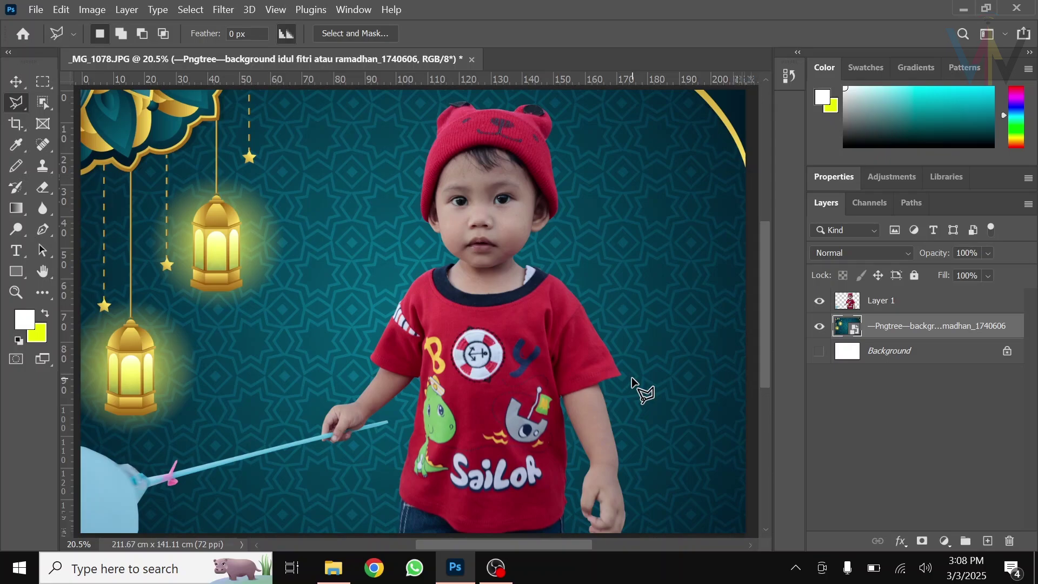
pyautogui.click(907, 301)
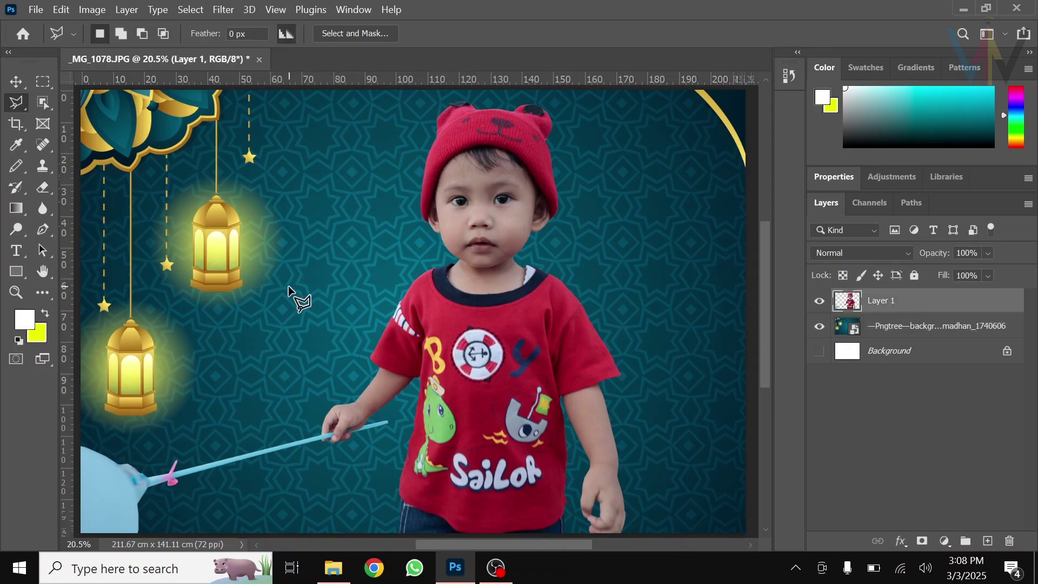
pyautogui.click(893, 326)
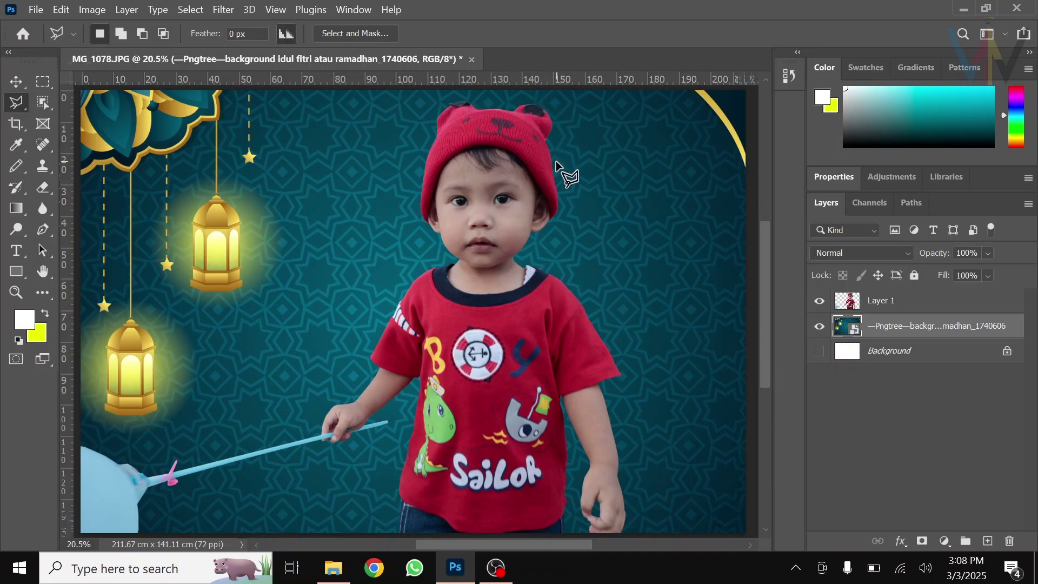
pyautogui.click(922, 305)
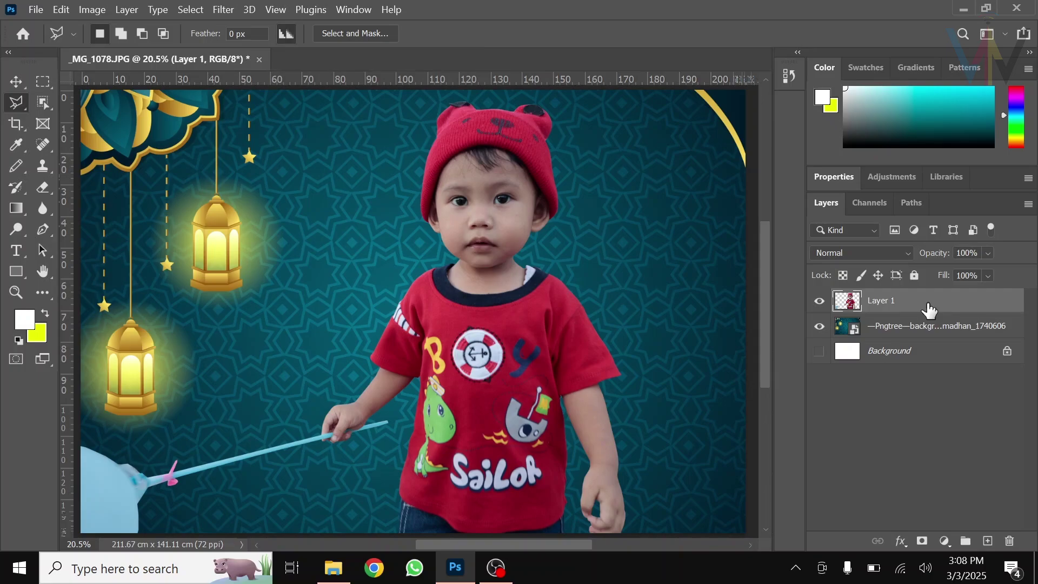
# Step: Add a Stroke layer style to Layer 1 with a size of 55 px
pyautogui.doubleClick(929, 310)
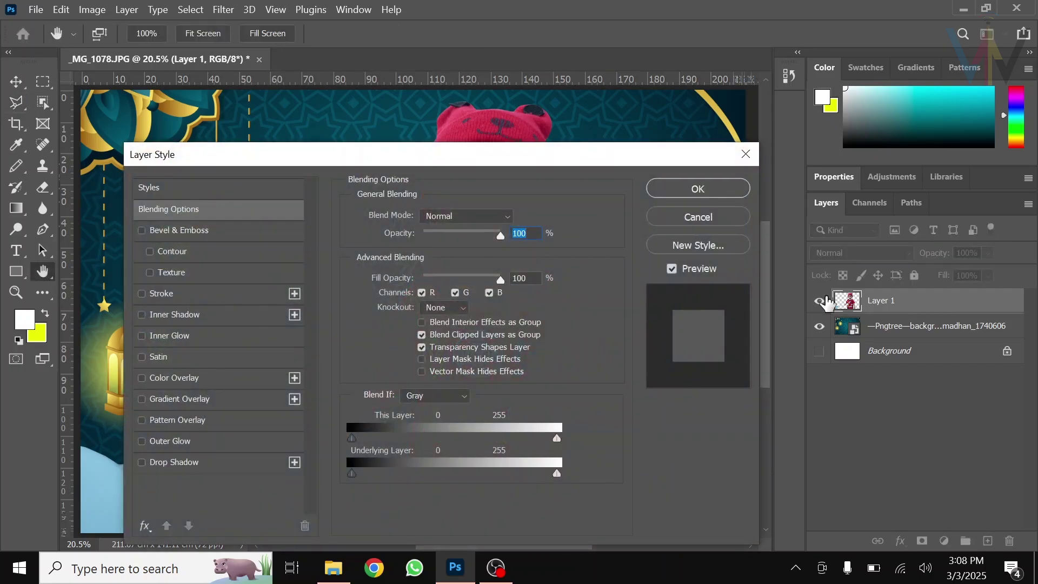
pyautogui.click(143, 294)
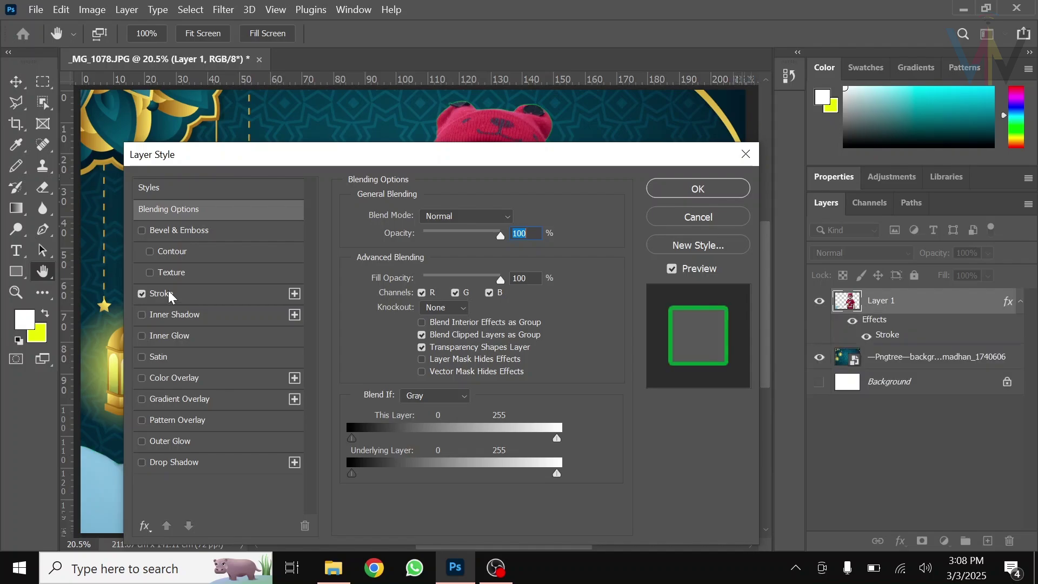
pyautogui.click(167, 290)
pyautogui.moveTo(317, 153); pyautogui.dragTo(775, 181)
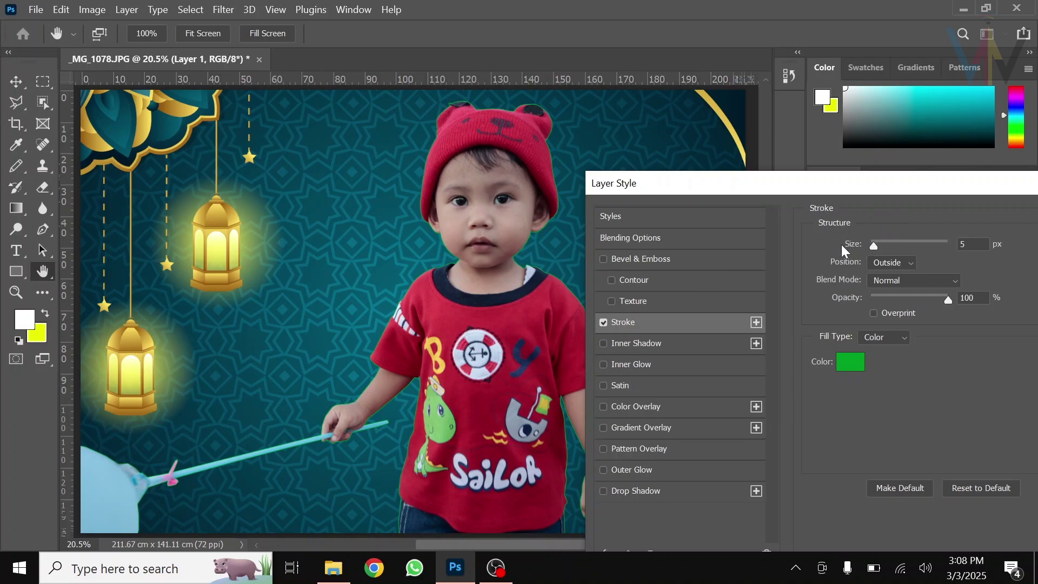
pyautogui.moveTo(873, 248); pyautogui.dragTo(891, 250)
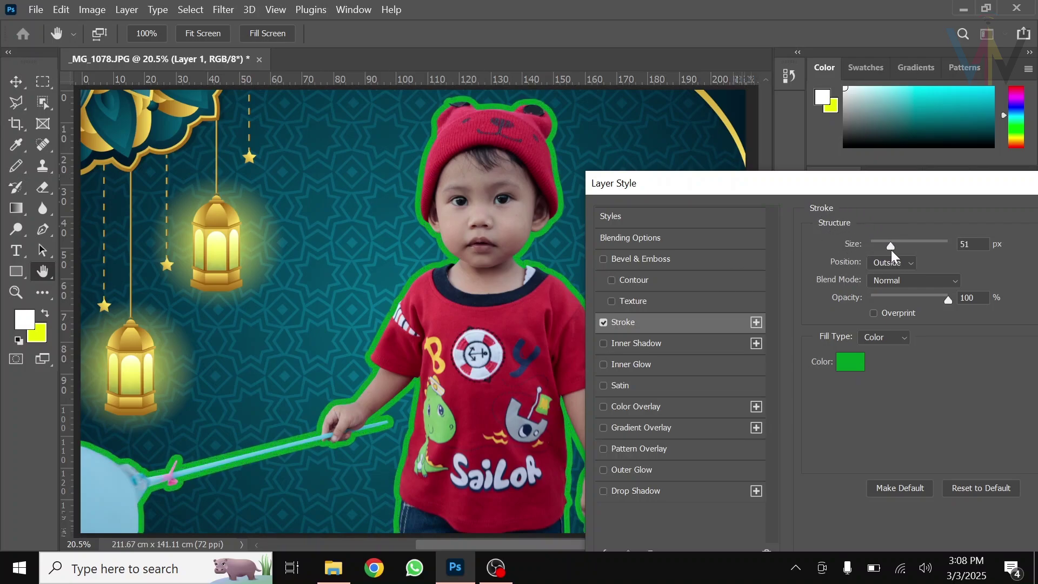
pyautogui.doubleClick(967, 244)
pyautogui.write('55')
# Step: Set the stroke color of Layer 1 to white (ffffff)
pyautogui.click(848, 360)
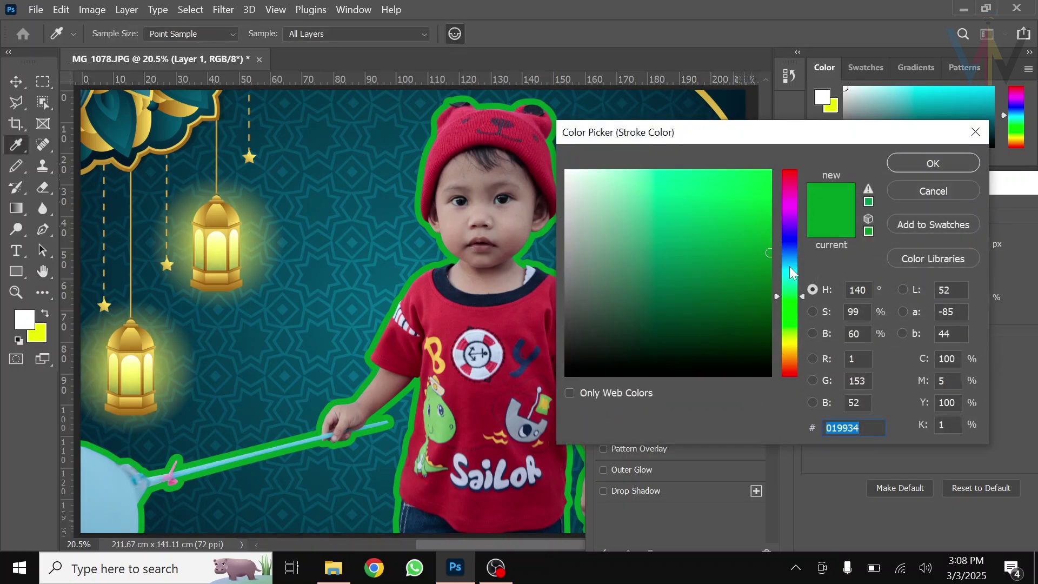
pyautogui.moveTo(583, 177); pyautogui.dragTo(541, 154)
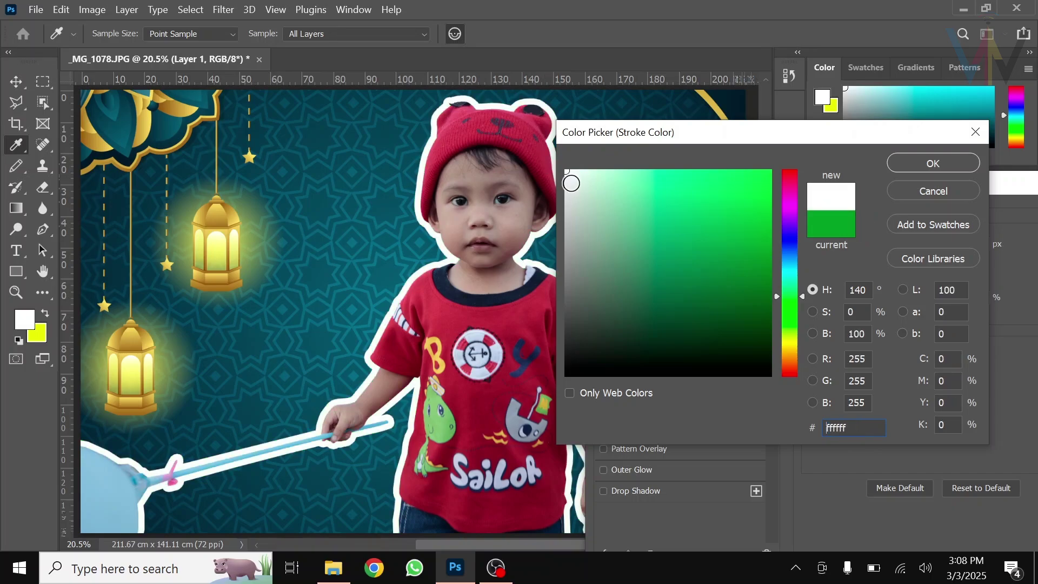
pyautogui.click(903, 165)
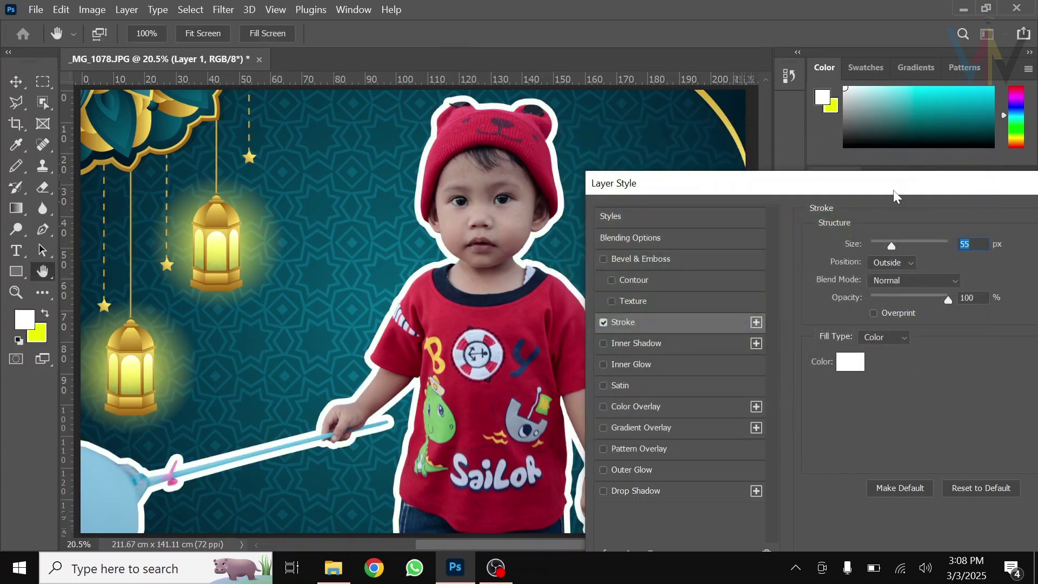
# Step: Try the stroke with its position set to Inside, reduce its size to 40 px and return the position to Outside
pyautogui.moveTo(866, 194); pyautogui.dragTo(782, 200)
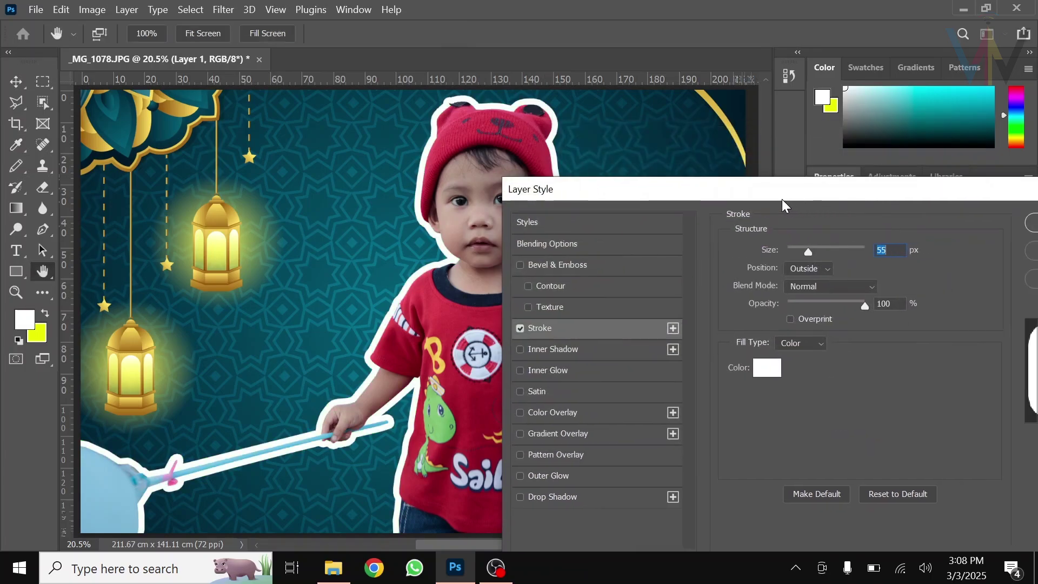
pyautogui.click(804, 269)
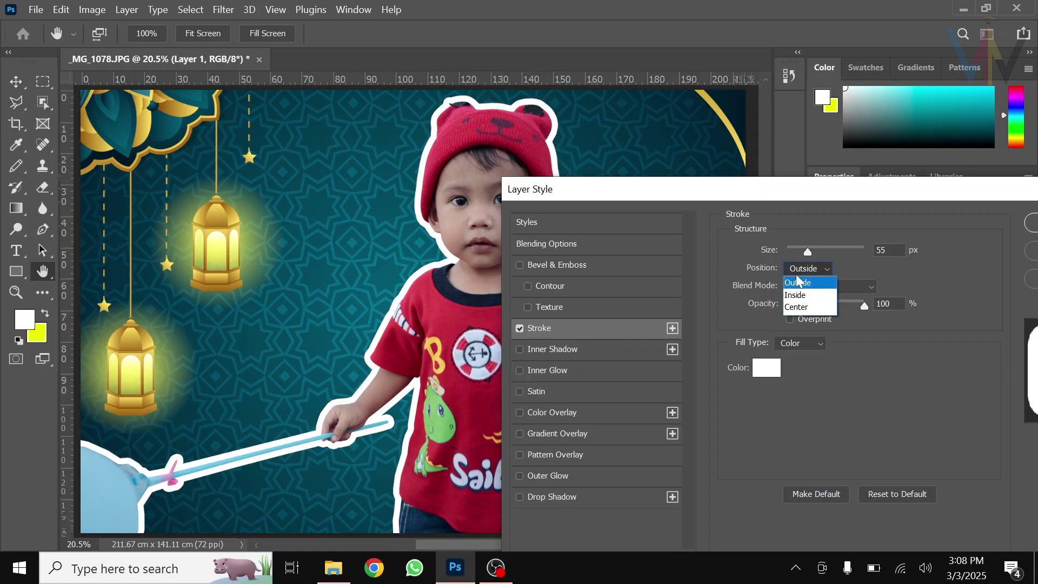
pyautogui.click(799, 295)
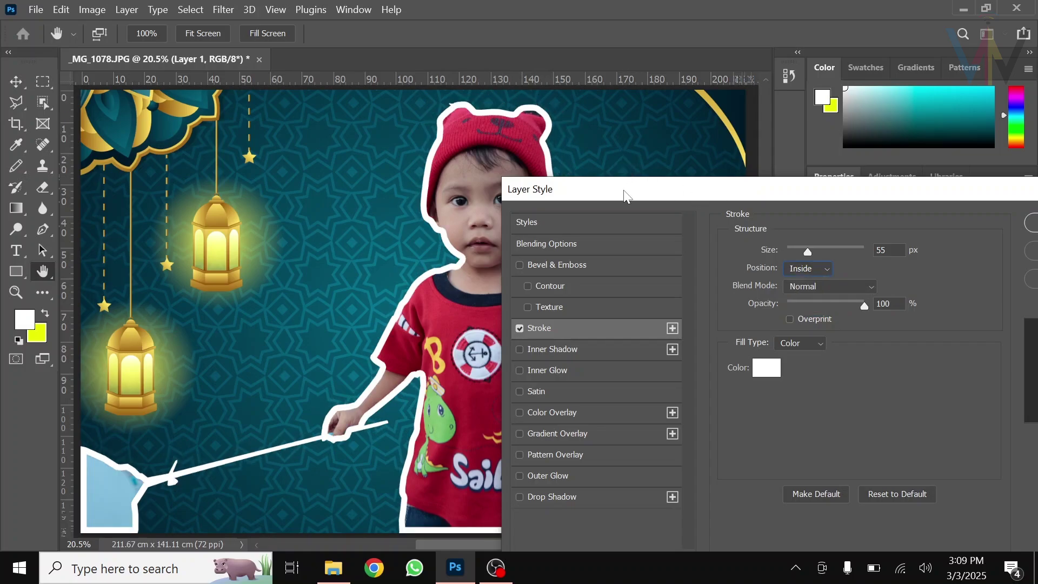
pyautogui.moveTo(624, 192); pyautogui.dragTo(766, 162)
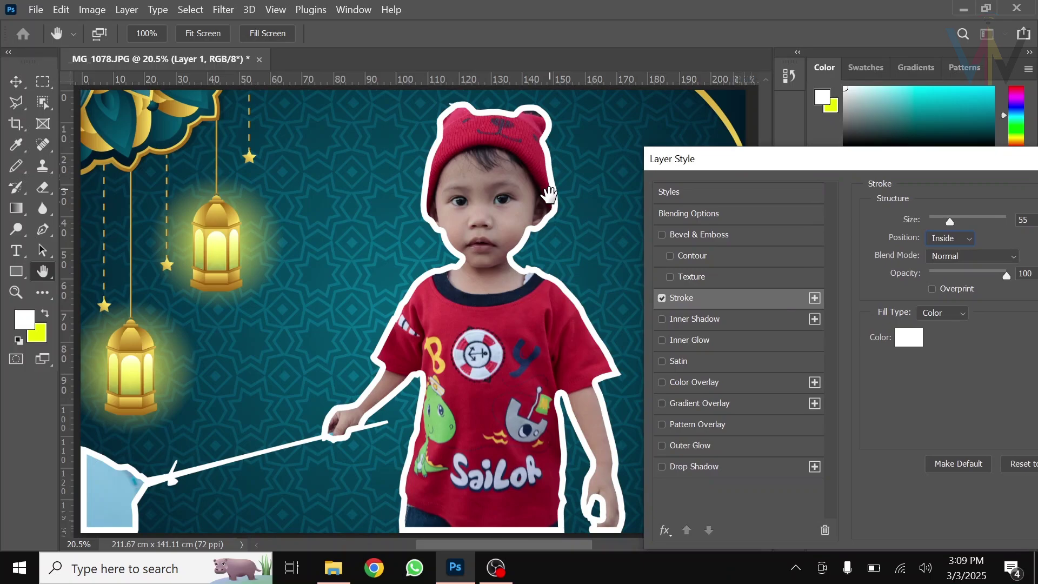
pyautogui.moveTo(953, 222)
pyautogui.mouseDown()
pyautogui.moveTo(979, 221)
pyautogui.moveTo(947, 218)
pyautogui.mouseUp()
pyautogui.click(949, 239)
pyautogui.click(943, 253)
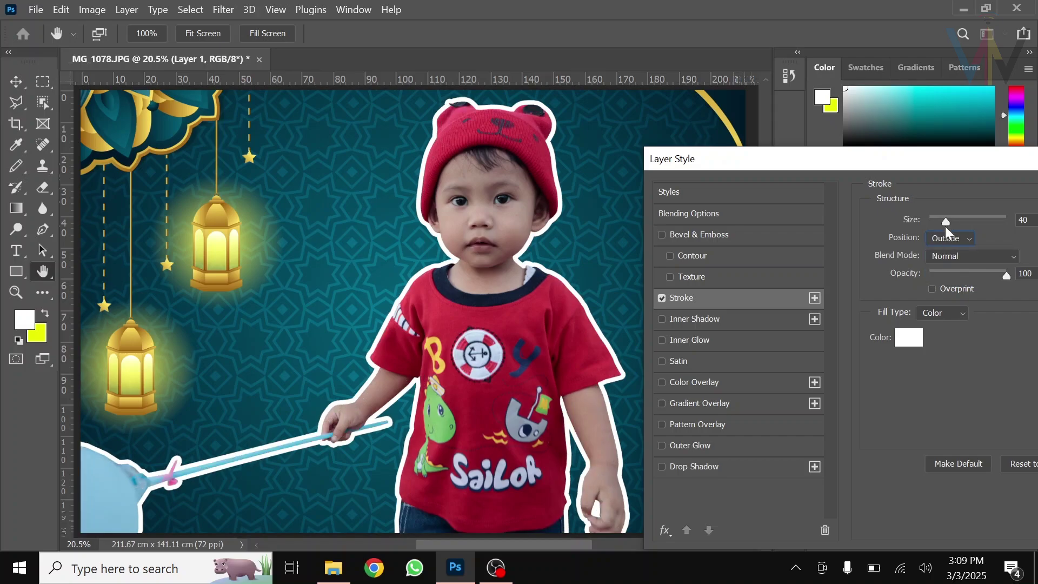
# Step: Compare the Inside and Center stroke positions, try a size of 185 px and set the position back to Outside
pyautogui.moveTo(948, 222)
pyautogui.mouseDown()
pyautogui.moveTo(978, 225)
pyautogui.moveTo(947, 222)
pyautogui.mouseUp()
pyautogui.click(950, 239)
pyautogui.click(946, 265)
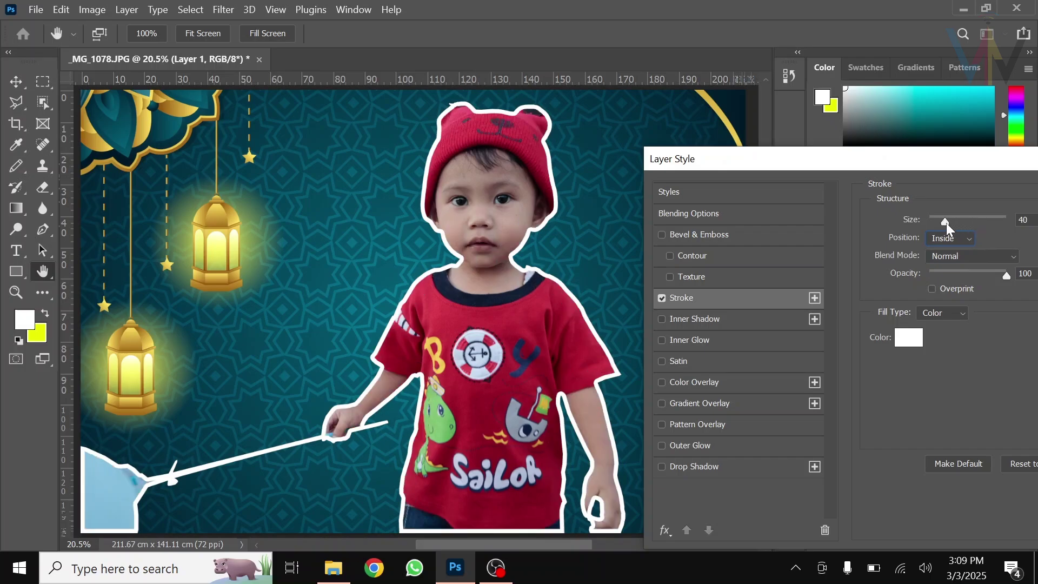
pyautogui.click(957, 233)
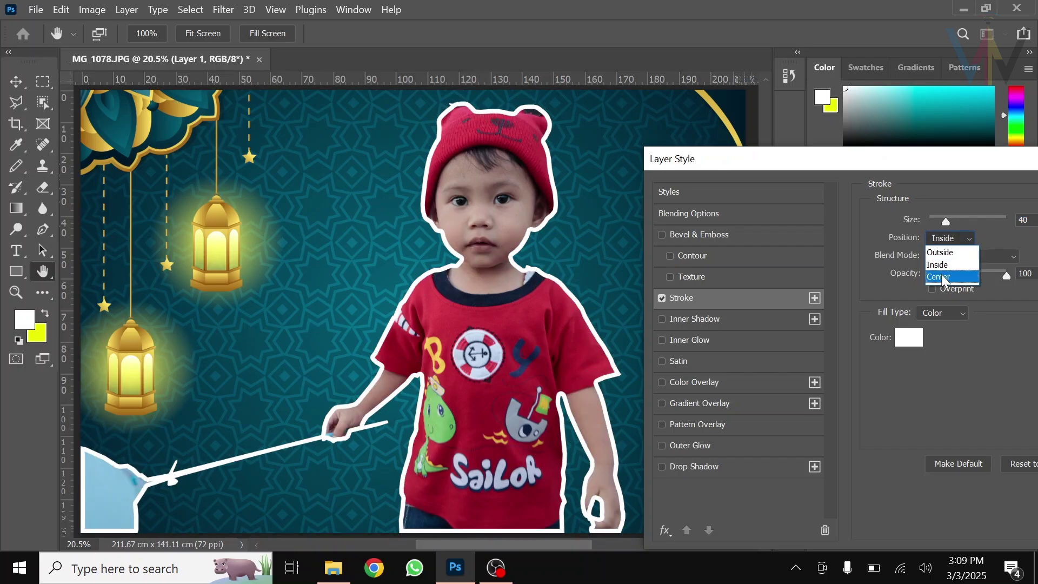
pyautogui.click(942, 274)
pyautogui.moveTo(949, 222); pyautogui.dragTo(989, 224)
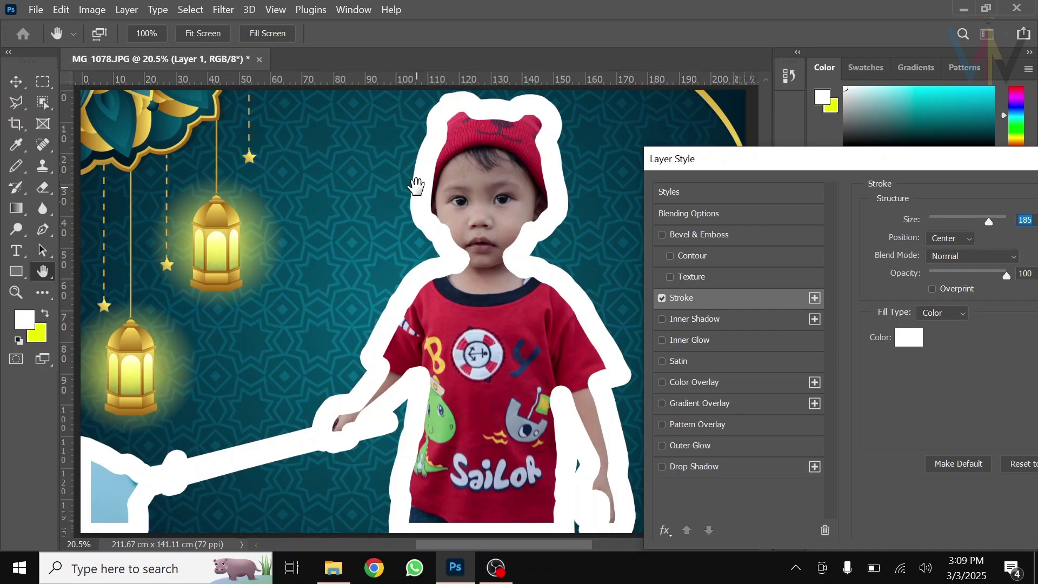
pyautogui.click(951, 238)
pyautogui.click(946, 252)
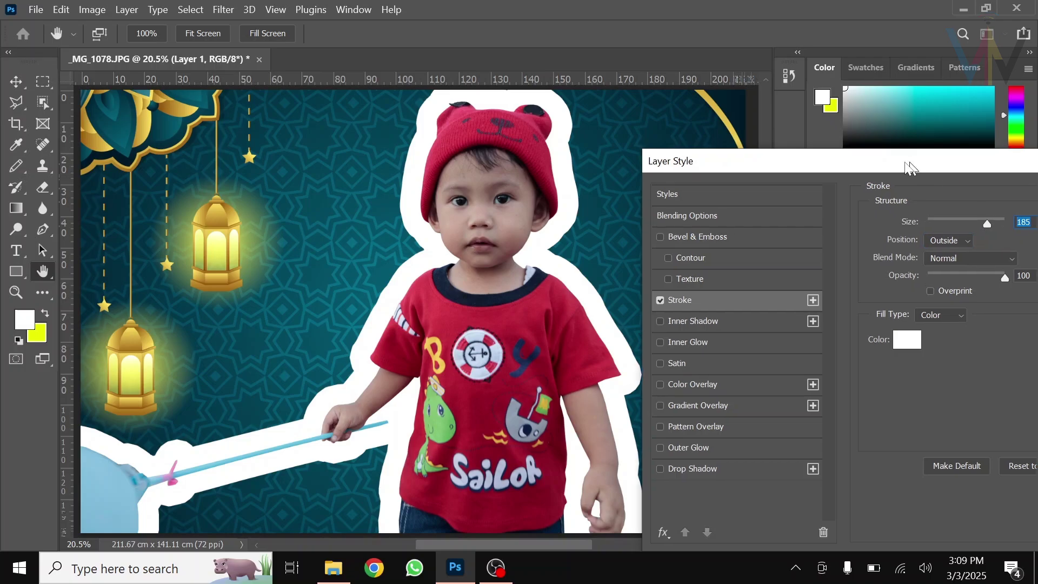
# Step: Set the stroke size to 50 px and apply the layer style to Layer 1
pyautogui.moveTo(915, 165); pyautogui.dragTo(800, 109)
pyautogui.write('5')
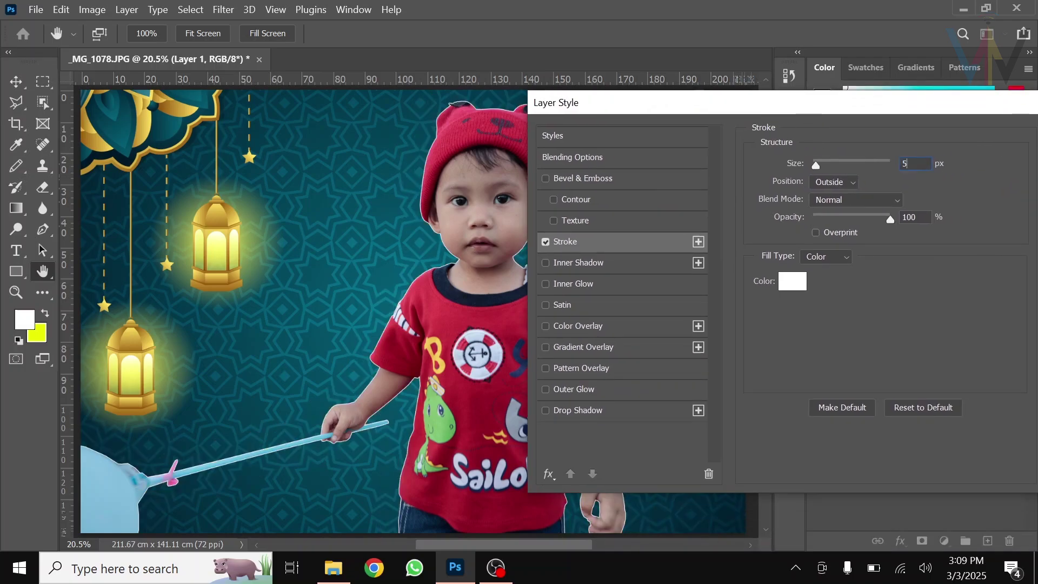
pyautogui.write('0')
pyautogui.press('Return')
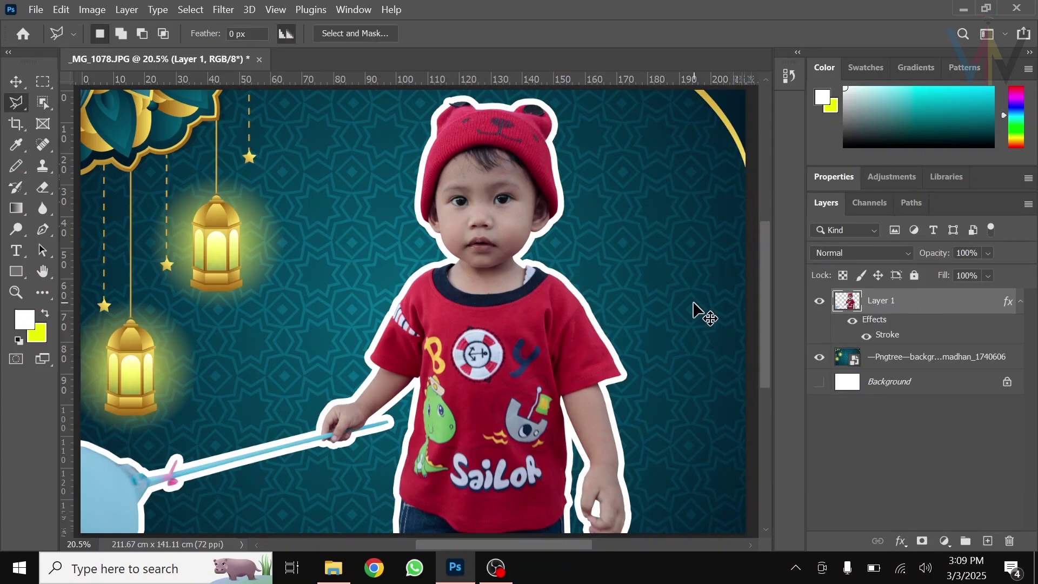
# Step: View the whole composition with the outlined child on the new background and review the lasso tool variants
pyautogui.hscroll(-1, 693, 302)
pyautogui.hotkey('ctrl', '-')
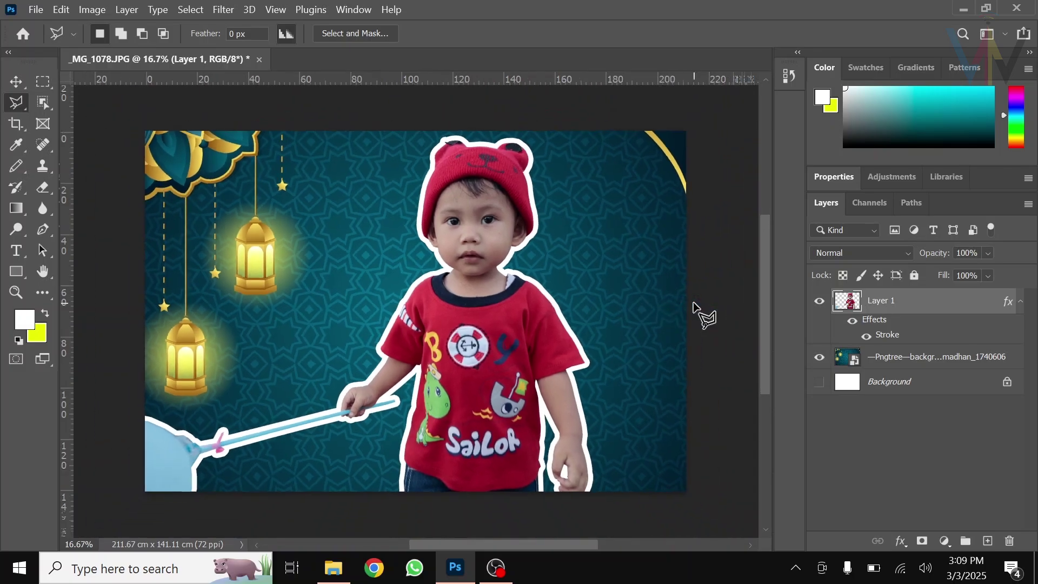
pyautogui.rightClick(15, 107)
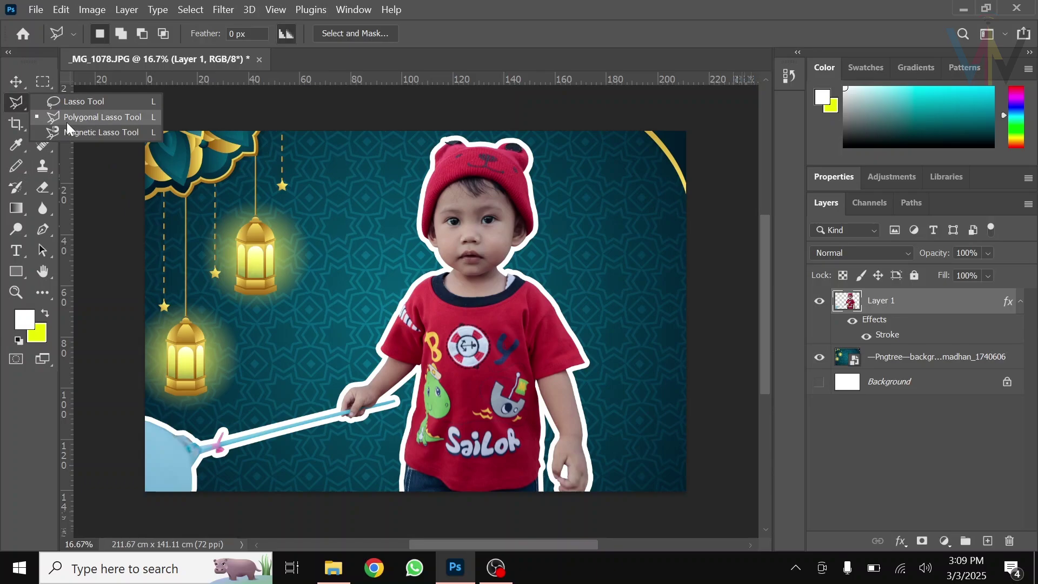
pyautogui.click(762, 244)
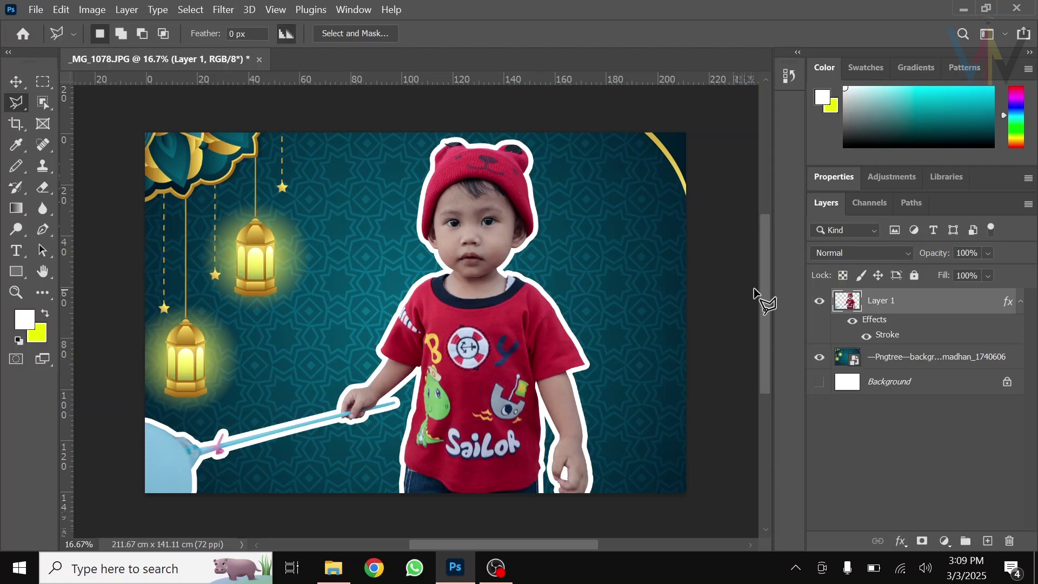
pyautogui.click(24, 99)
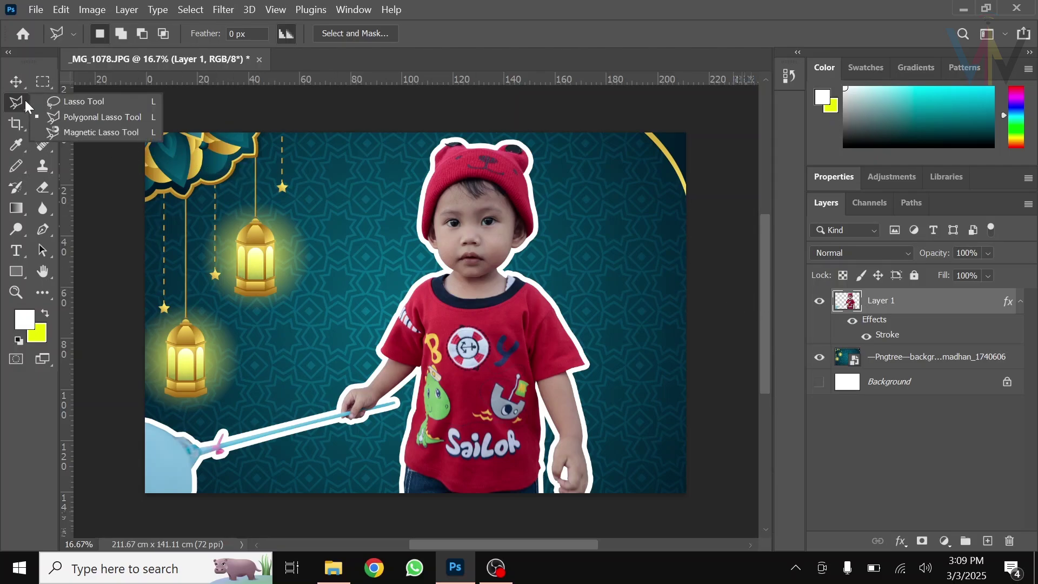
pyautogui.click(768, 297)
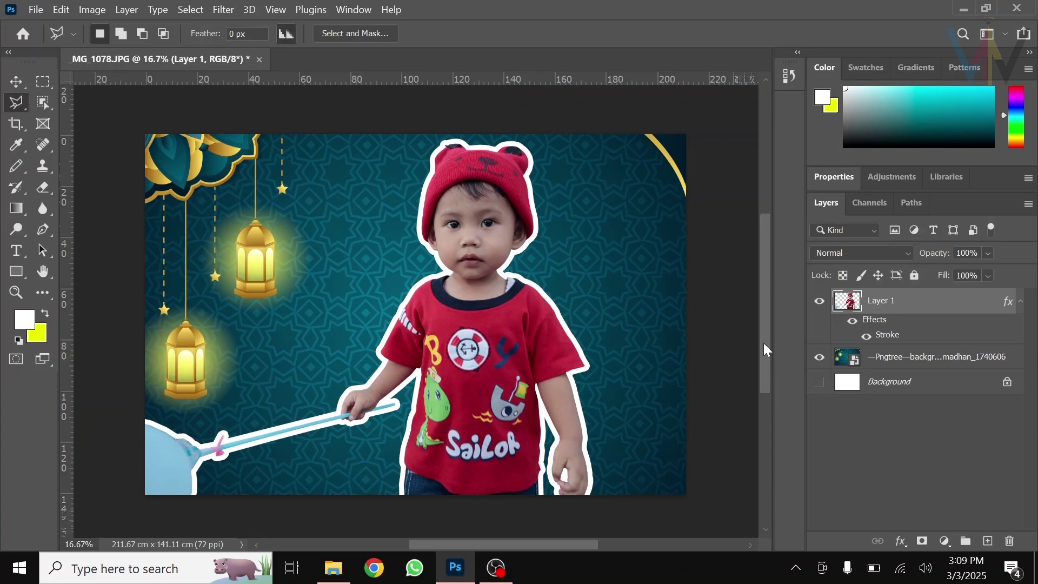